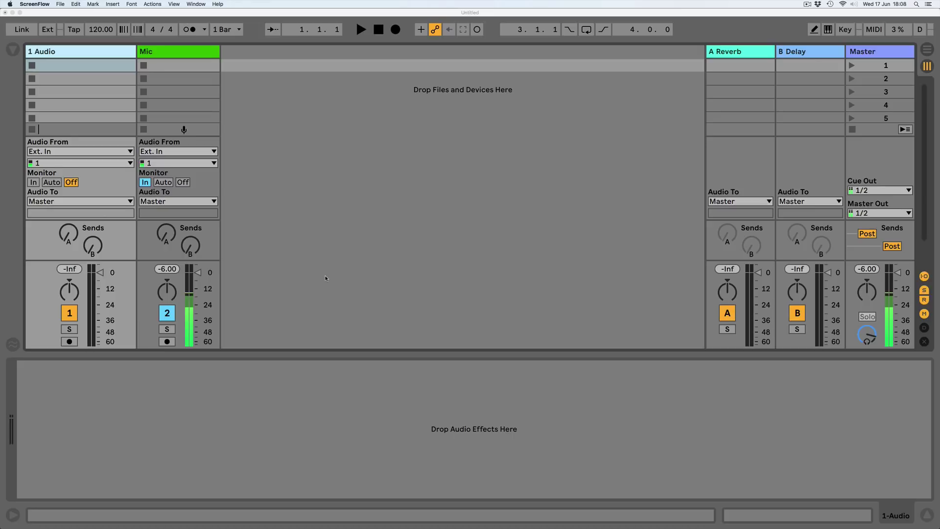
- Show and widen the browser, and add the Echo audio effect to the 1 Audio track
click(17, 50)
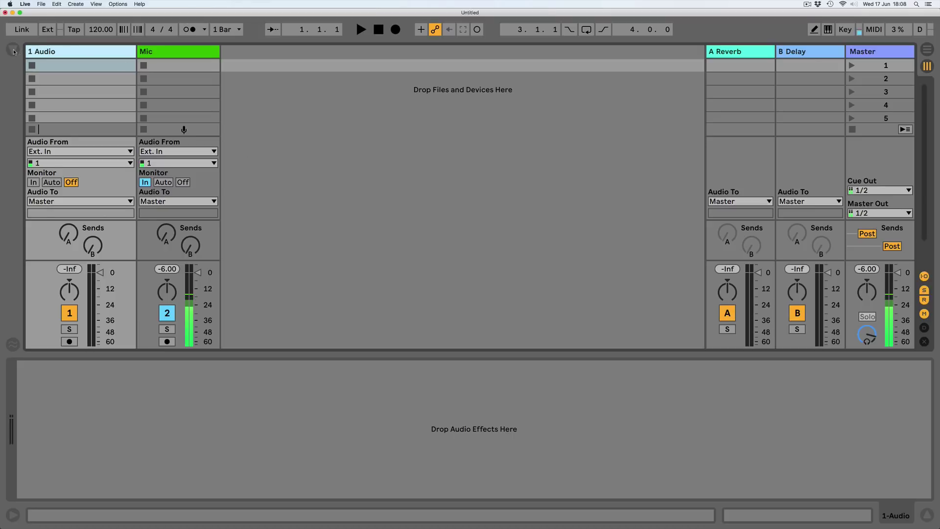
click(14, 50)
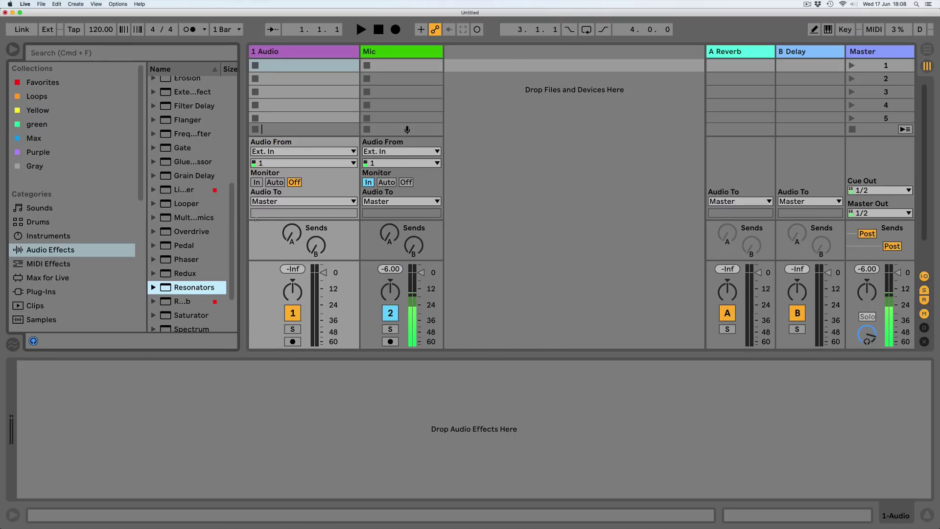
drag(243, 225, 368, 225)
scroll(231, 211, up, 5)
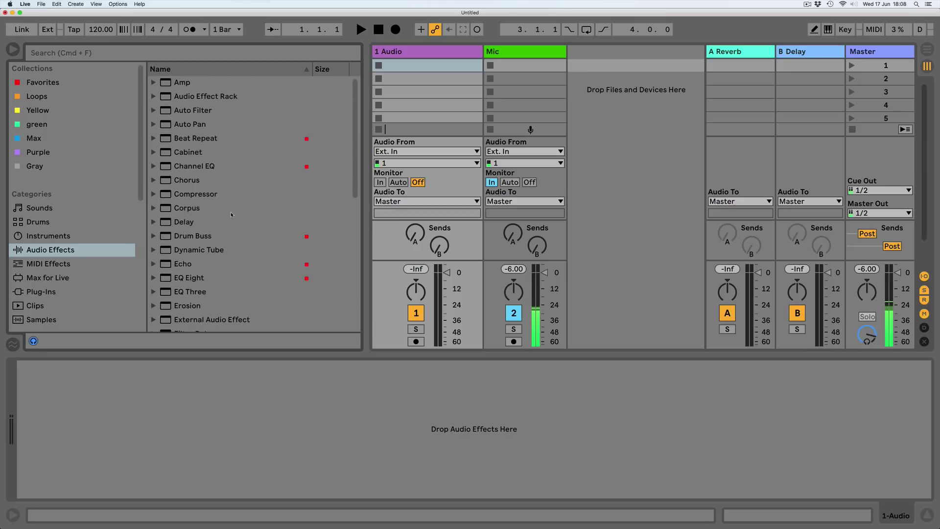
scroll(231, 211, down, 3)
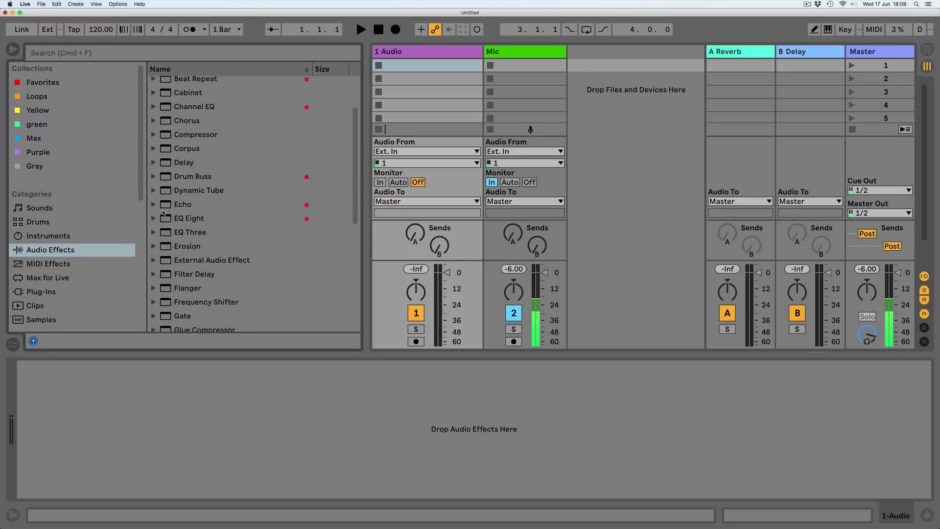
drag(165, 205, 431, 58)
- Enable Noise in Echo's Character section and set its Amount to 43 %
click(249, 366)
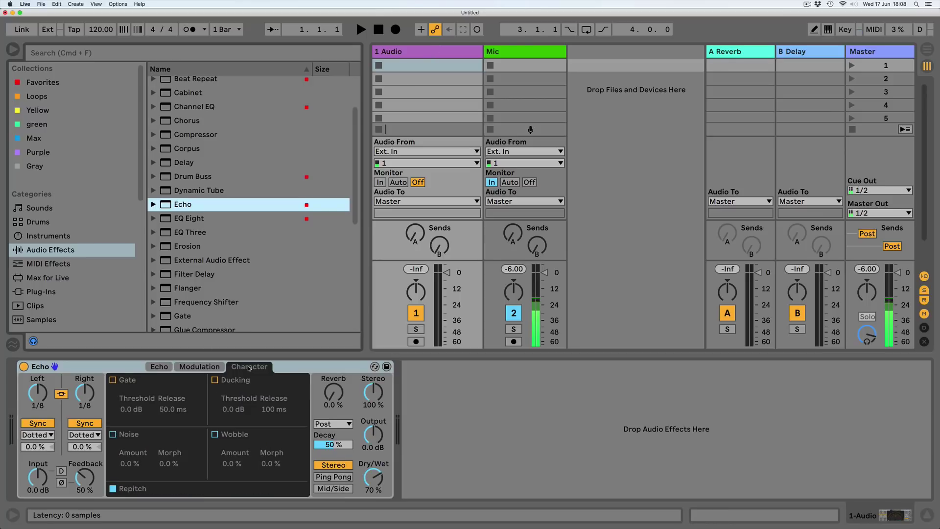
click(112, 434)
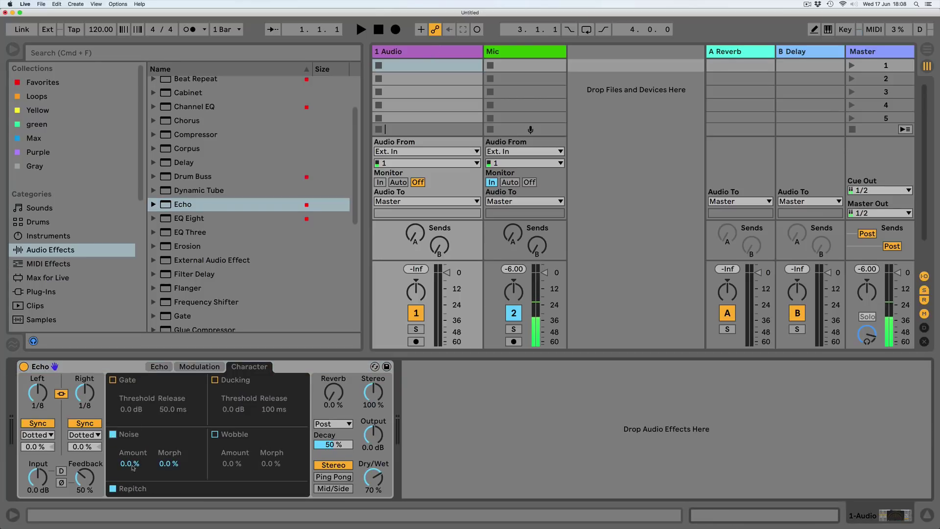
drag(130, 464, 130, 421)
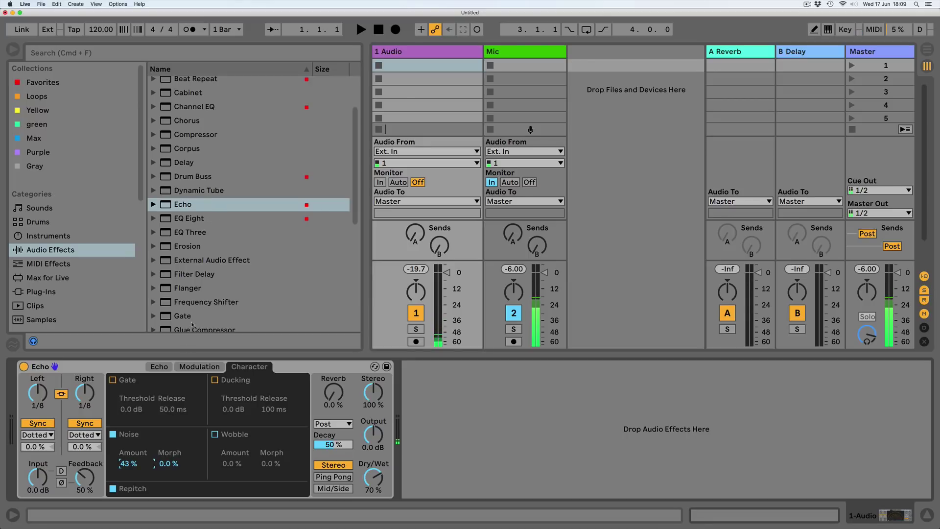
- Expand Echo's filter display, choose the noise waveform for its modulation and set Mod Delay to 100 %
click(157, 368)
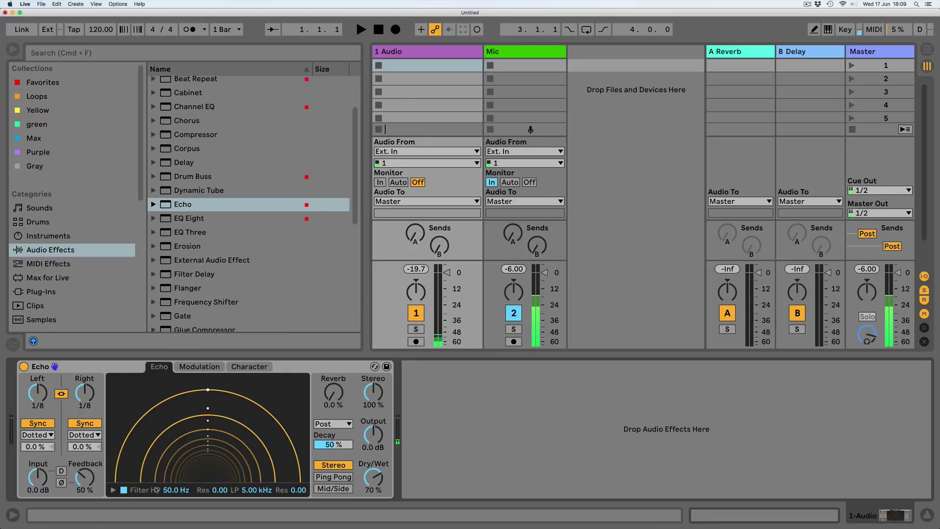
click(112, 489)
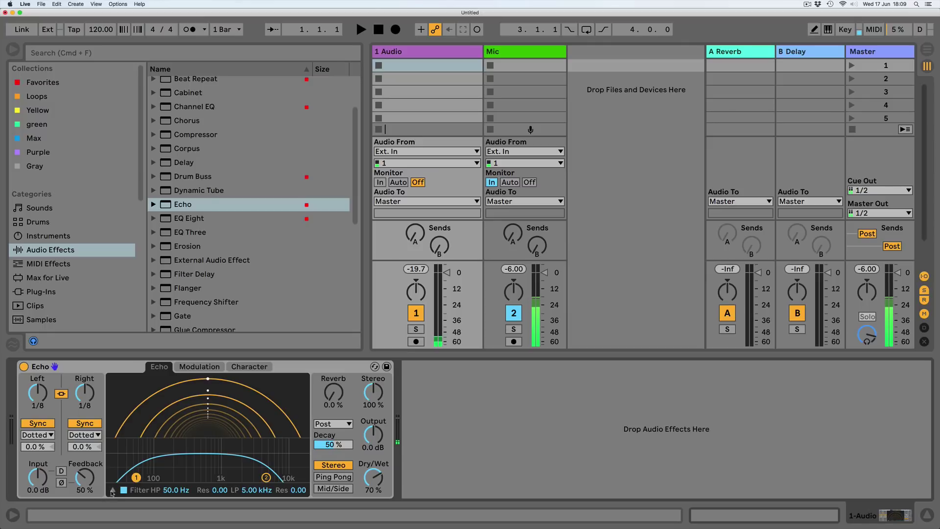
click(198, 368)
click(242, 437)
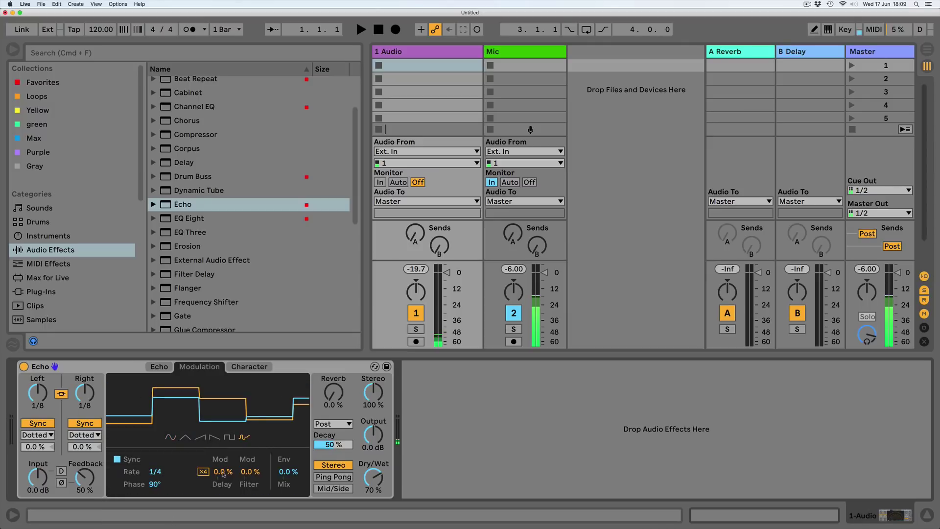
drag(223, 471, 223, 431)
- Switch Echo's delay lines from Sync to Time and set both to 22 ms
click(75, 424)
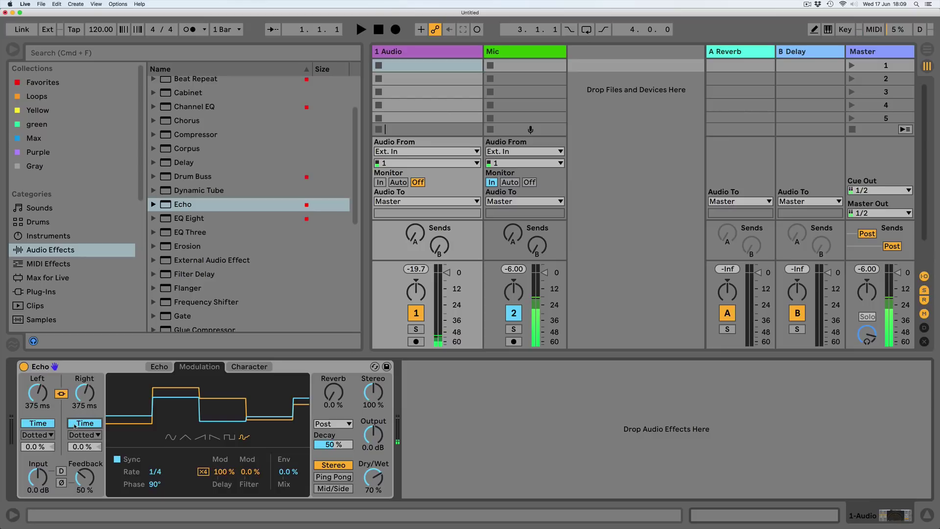
drag(83, 392, 67, 516)
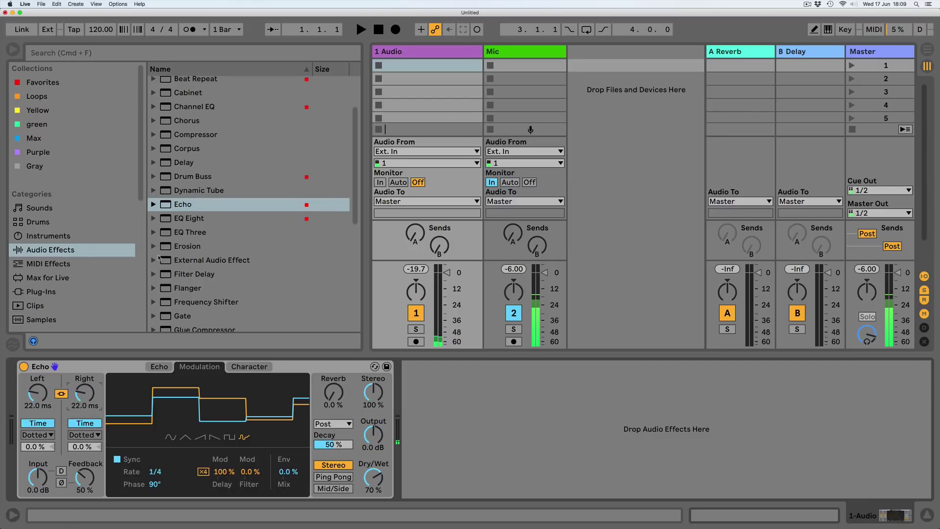
- Add a Limiter after Echo and raise Echo's Feedback to 93 %
scroll(180, 221, down, 5)
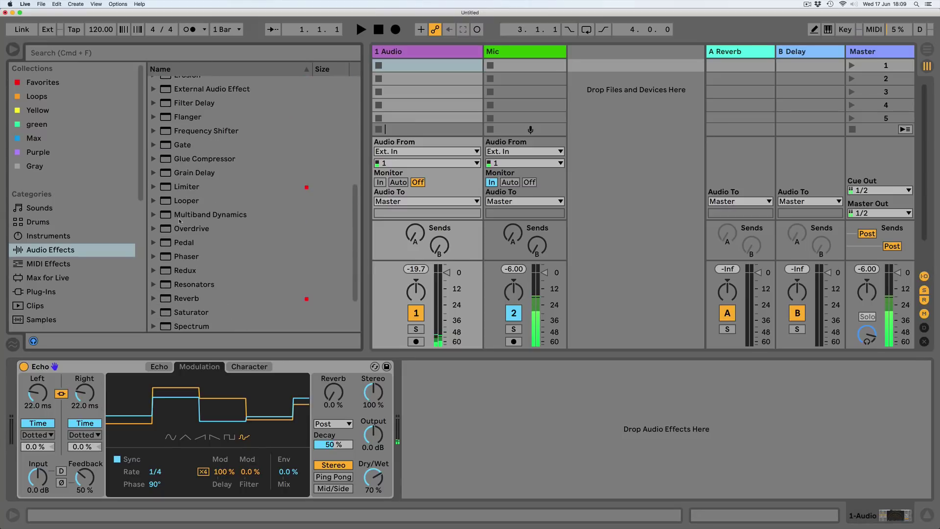
drag(170, 187, 520, 447)
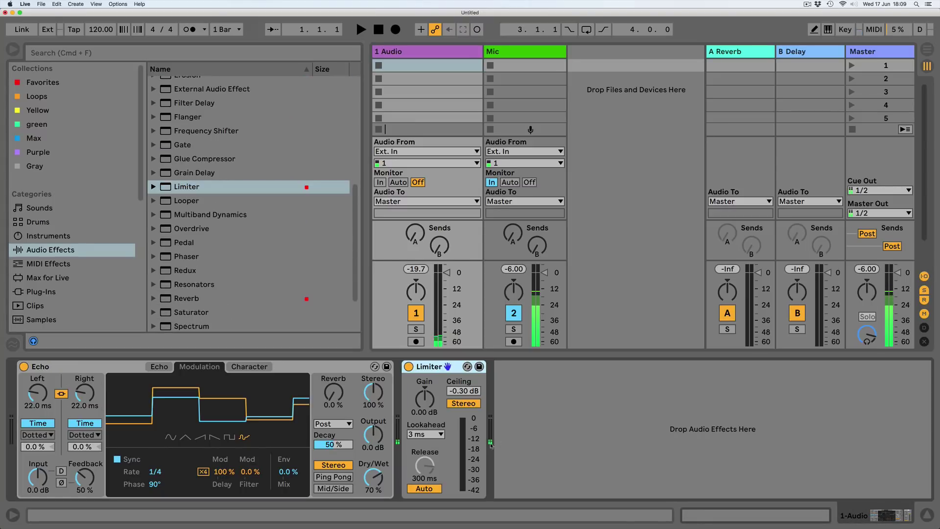
drag(90, 483, 69, 420)
- Set Echo's filter to a 179 Hz high-pass and 3.77 kHz low-pass, and its Dry/Wet to 100 %
click(159, 366)
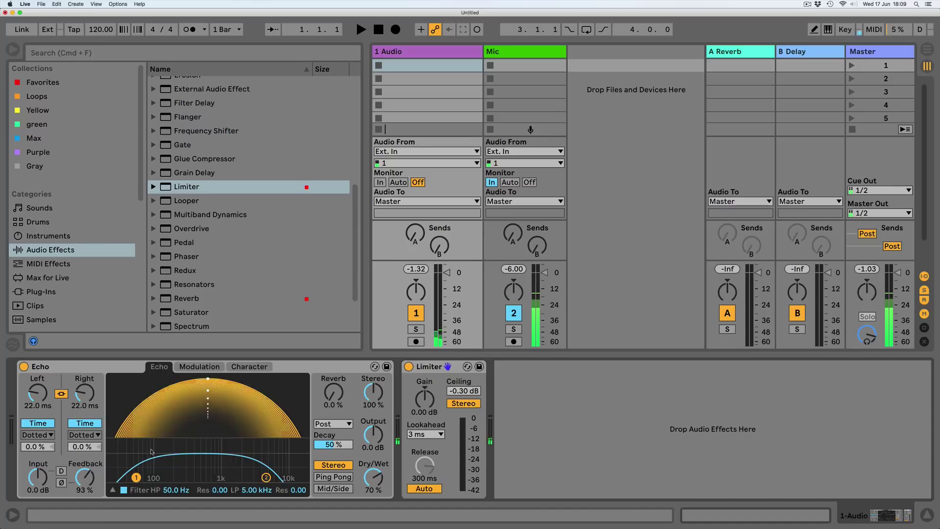
drag(182, 477, 172, 477)
drag(266, 477, 258, 477)
drag(373, 477, 373, 457)
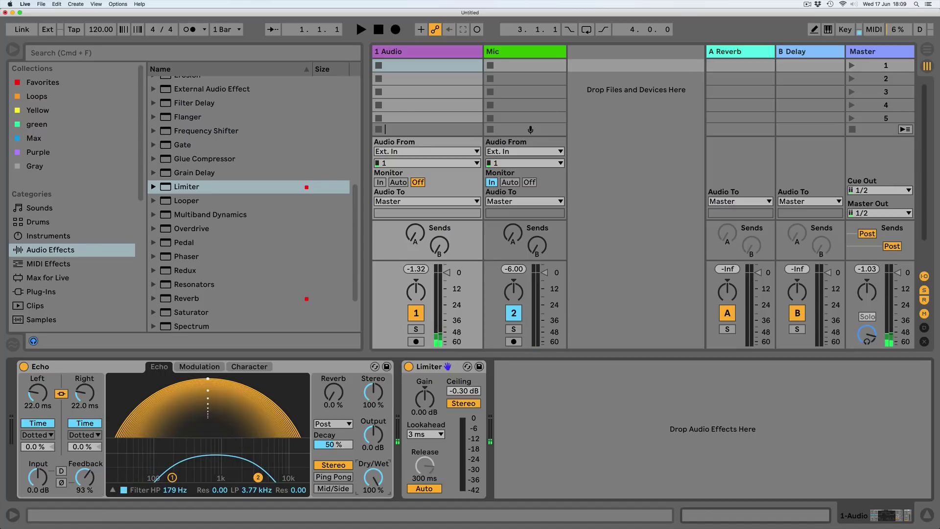
- Raise Echo's Noise Amount to 100 % and set its synced modulation Rate to 2
click(249, 366)
drag(120, 463, 120, 431)
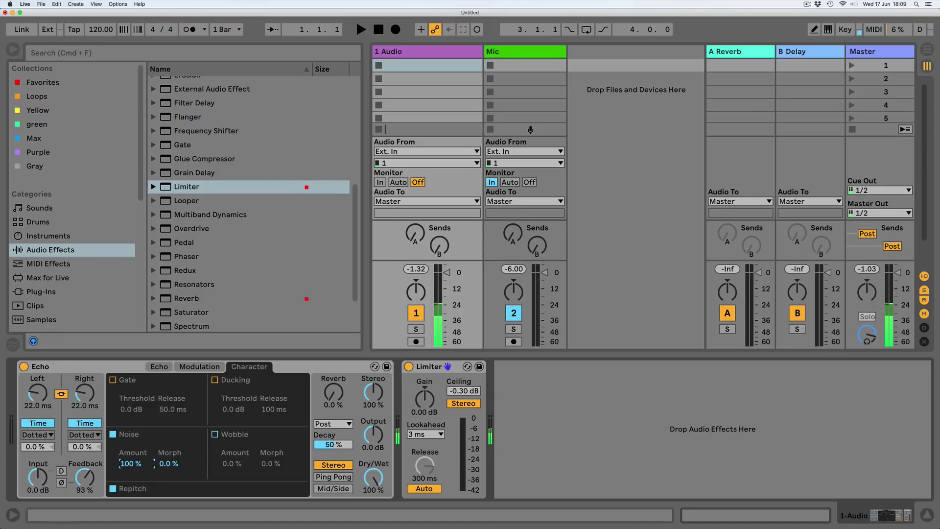
click(186, 368)
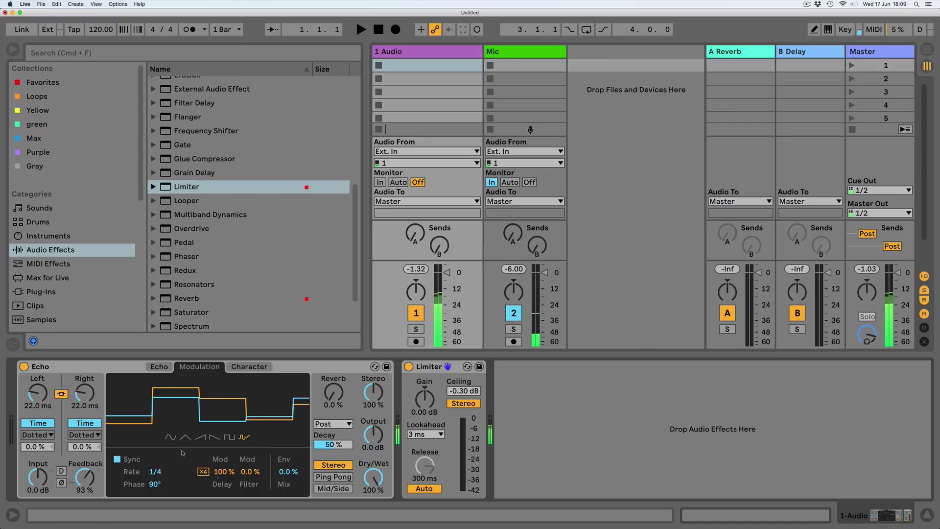
drag(156, 472, 156, 443)
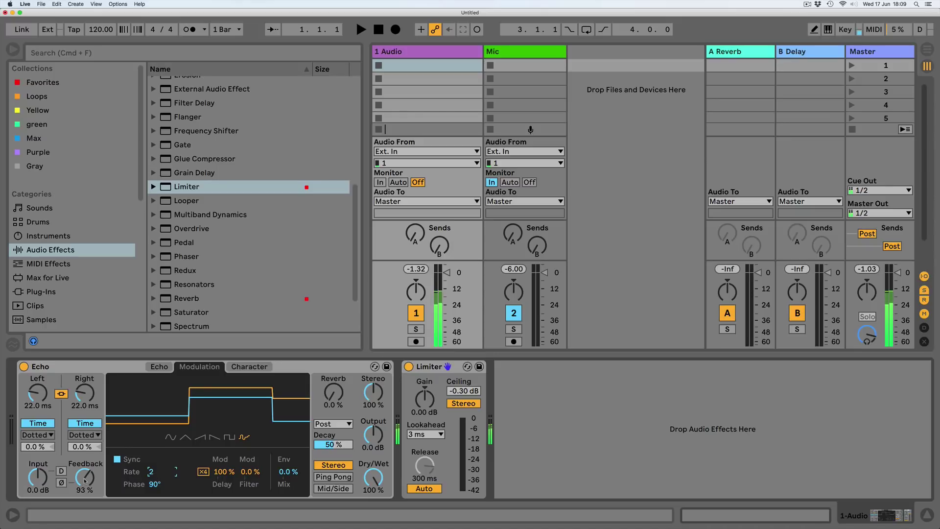
- Lower the 1 Audio track's volume to -30 dB and insert Resonators between Echo and the Limiter
drag(446, 272, 446, 314)
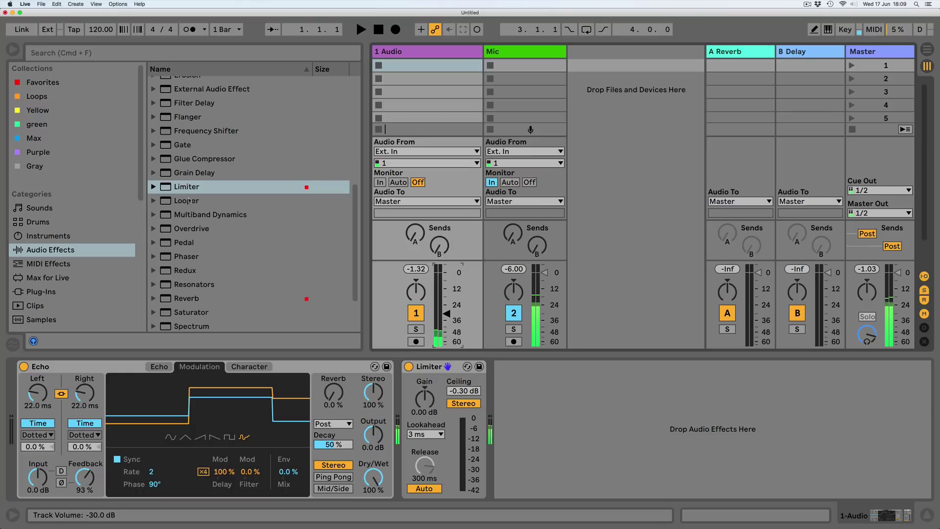
scroll(186, 200, up, 8)
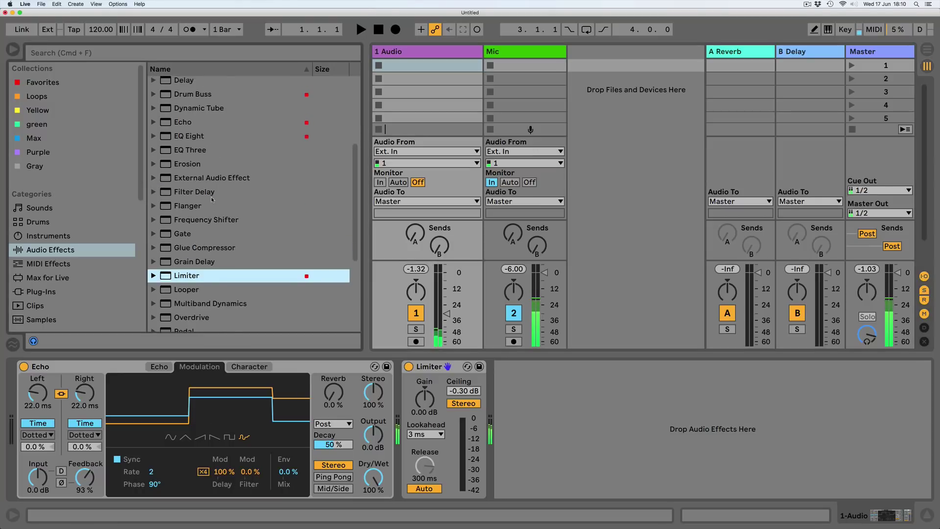
scroll(212, 199, down, 10)
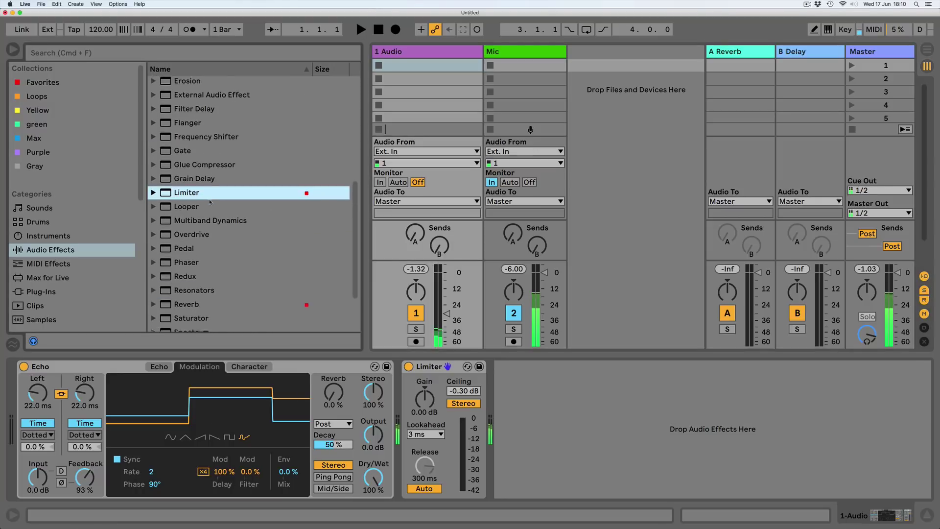
drag(169, 241, 425, 426)
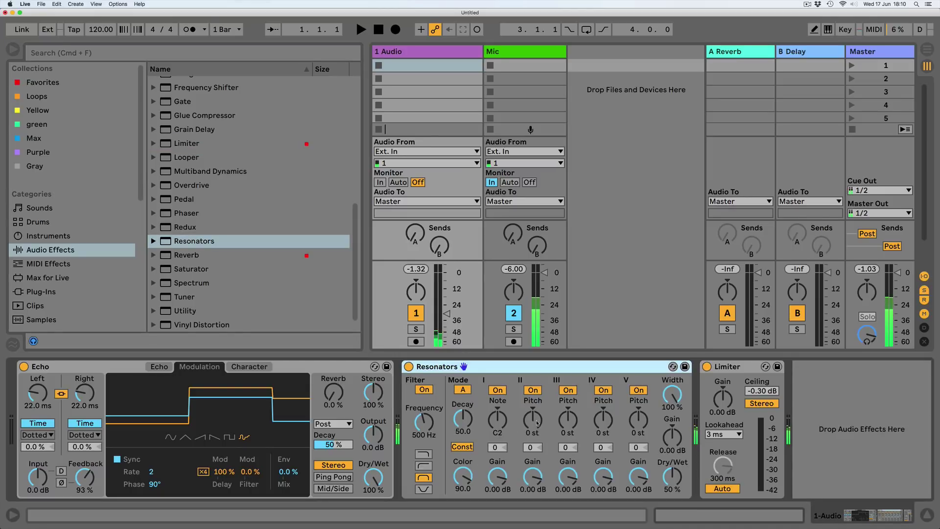
- Set Resonators' II Pitch to +12 st, Dry/Wet to 100 % and Decay to 100, and raise the 1 Audio volume to -13.5 dB
drag(536, 424, 536, 400)
drag(672, 476, 672, 424)
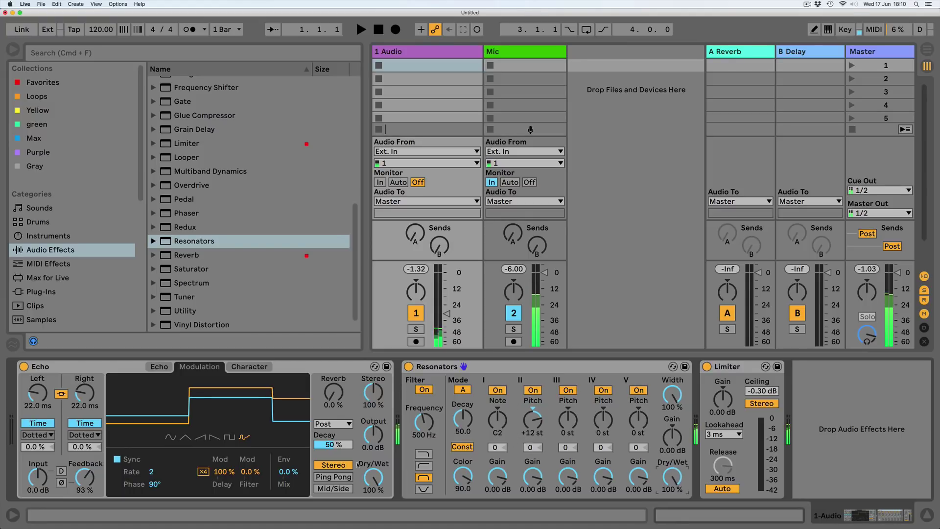
drag(463, 420, 463, 396)
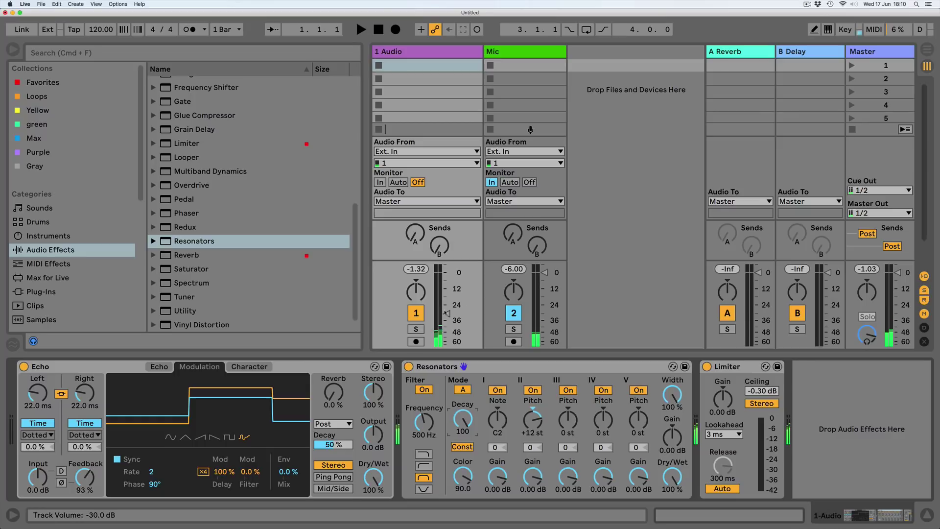
drag(446, 313, 446, 291)
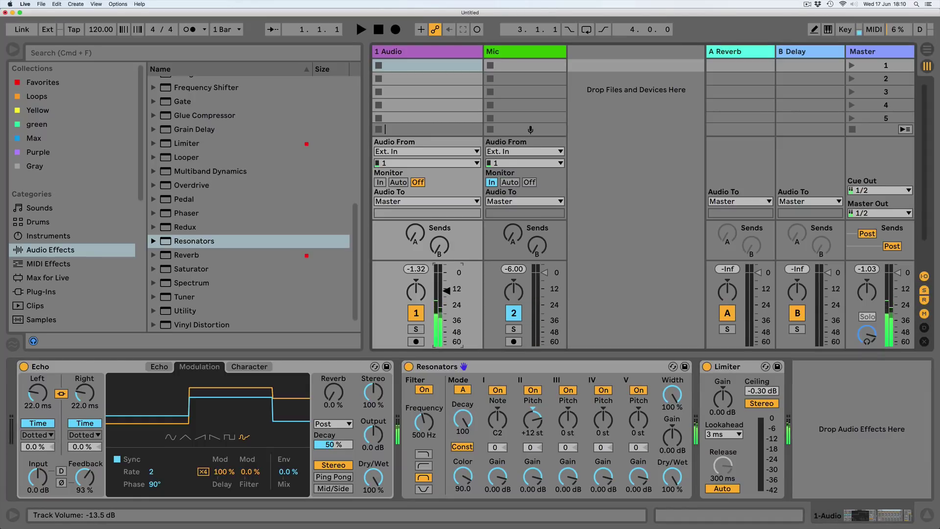
- Set Echo's Reverb to 100 % placed in the feedback path, and its filter high-pass to 278 Hz
drag(333, 397, 333, 345)
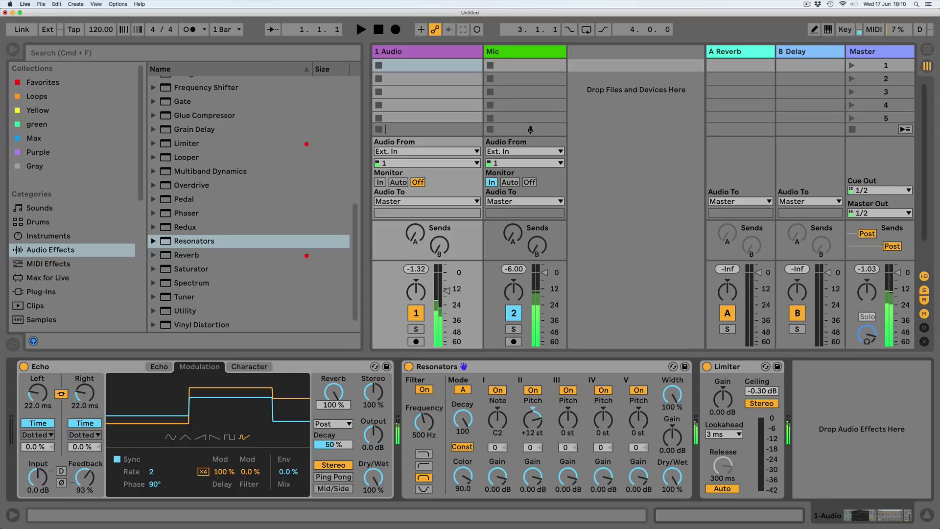
click(333, 424)
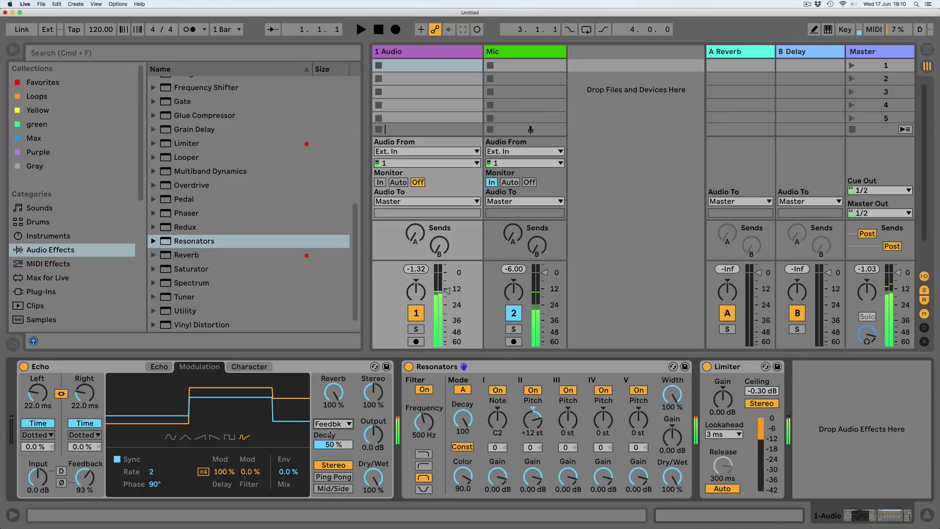
click(160, 368)
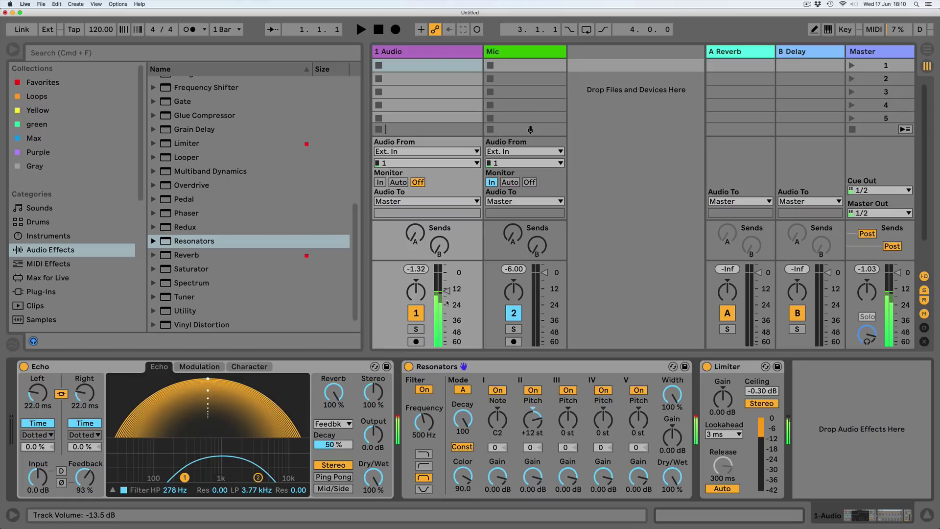
- Pull the 1 Audio track's volume all the way down
drag(445, 292, 445, 345)
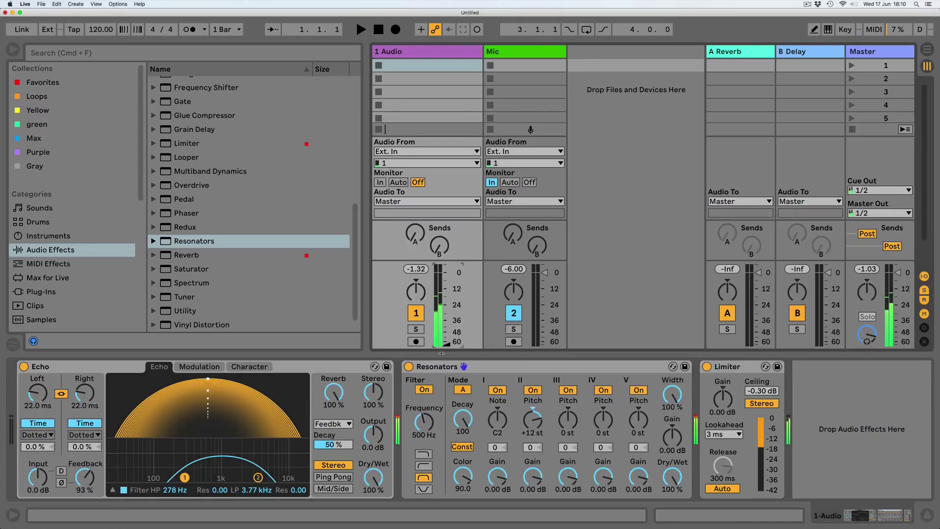
click(464, 54)
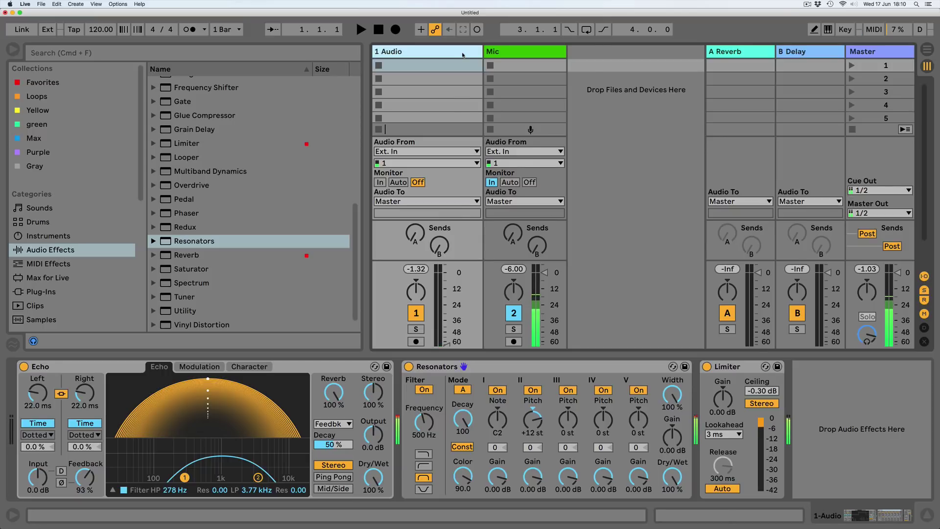
key(super+shift+t)
key(super+z)
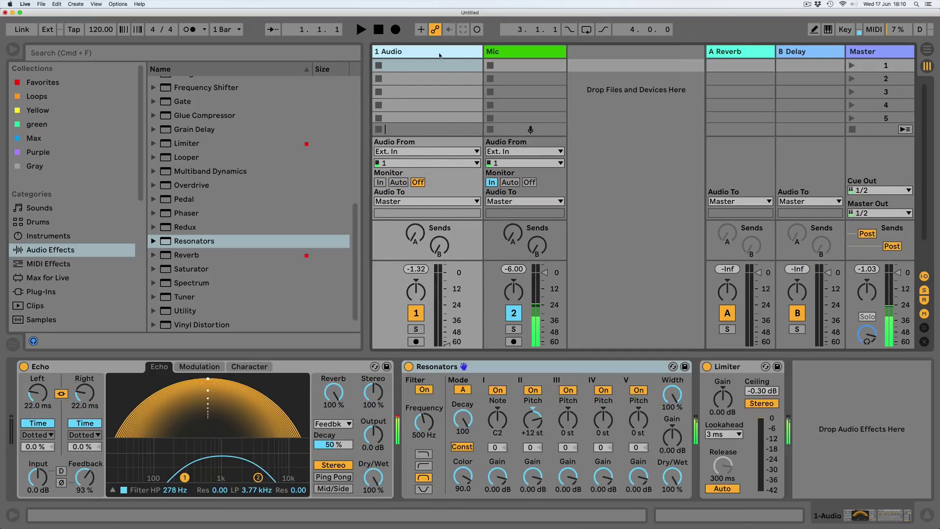
- Insert a second audio track beside 1 Audio and take its audio input from 1-Audio, then reselect the 1 Audio track
key(super+t)
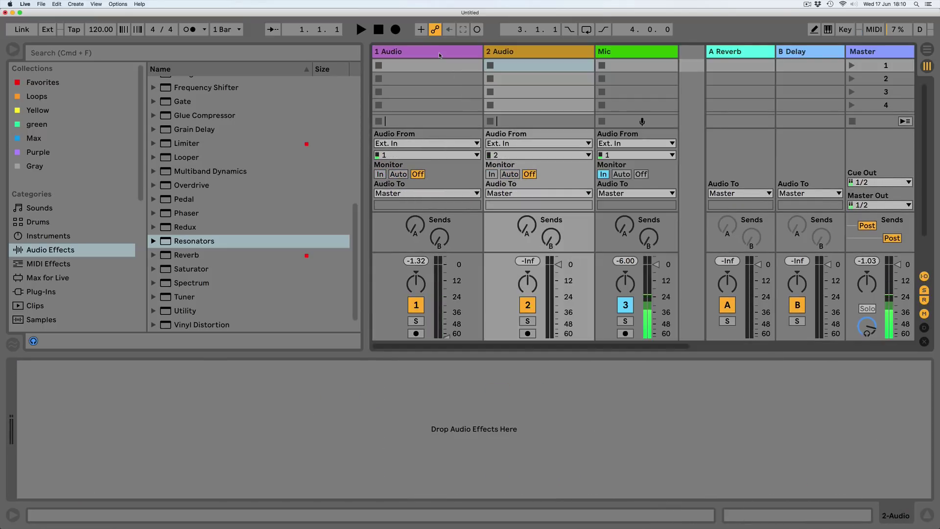
click(520, 143)
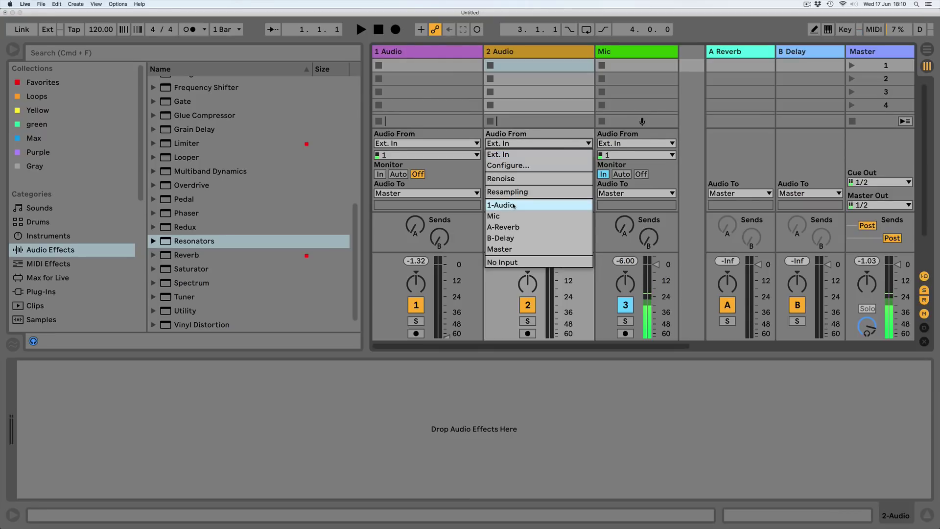
click(513, 205)
click(421, 51)
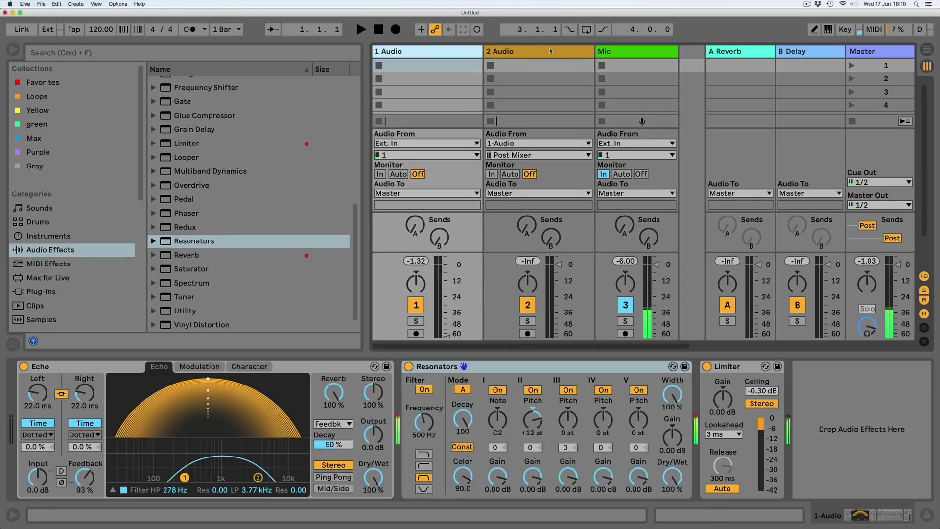
- Keep Post Mixer as the tap point for 2 Audio's input and arm the track for recording
click(525, 51)
click(523, 159)
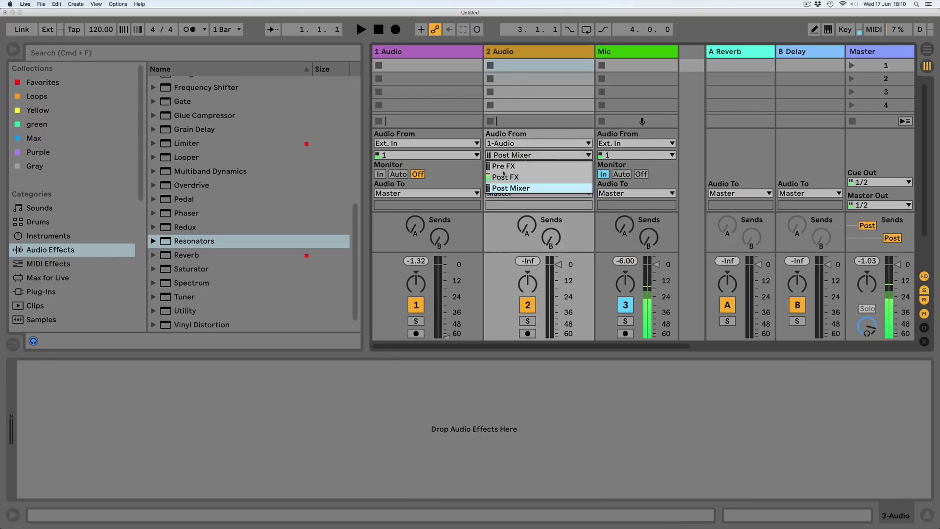
click(503, 193)
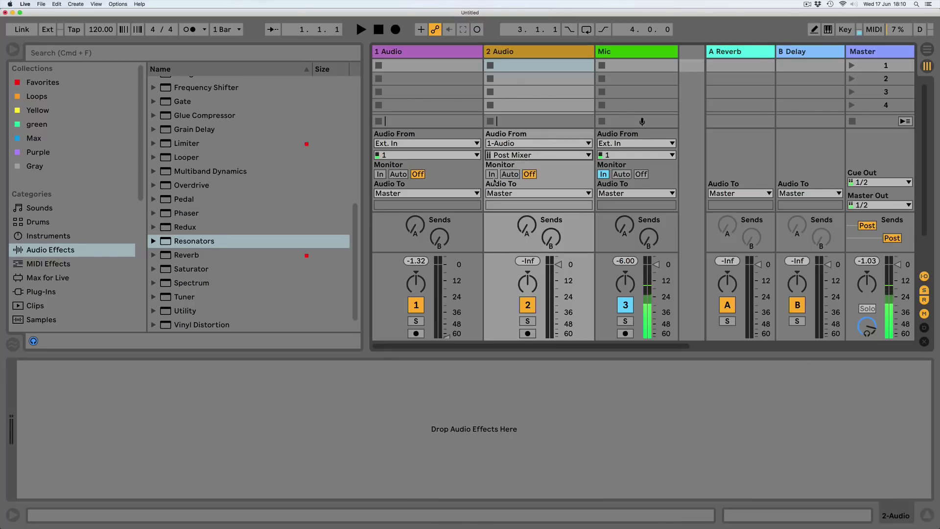
click(527, 333)
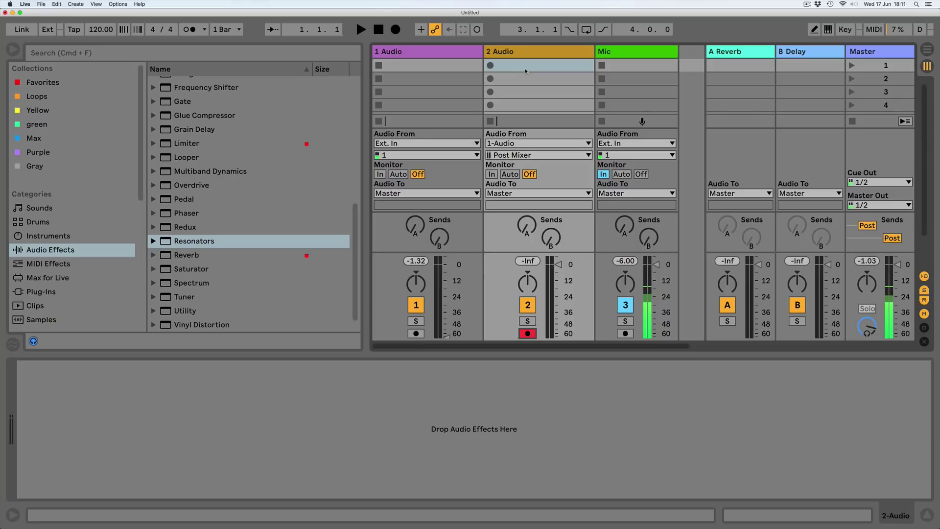
- Start recording into 2 Audio's first clip slot with 1 Audio's volume raised to about -12 dB, and open the recording clip
click(530, 68)
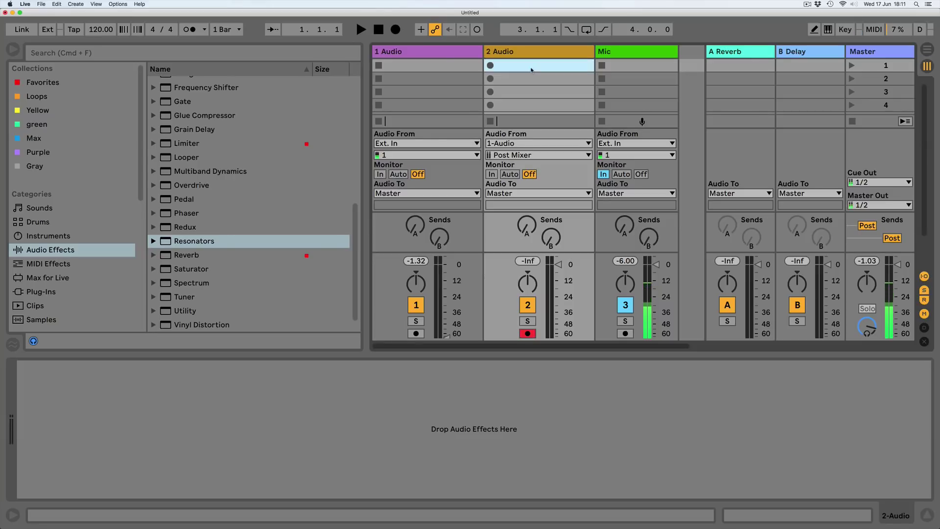
key(Return)
drag(446, 336, 447, 277)
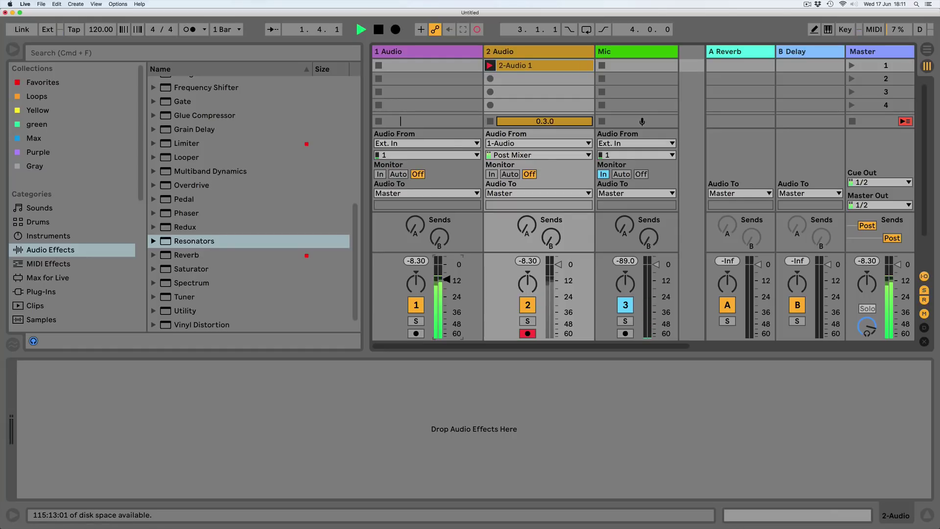
double_click(515, 67)
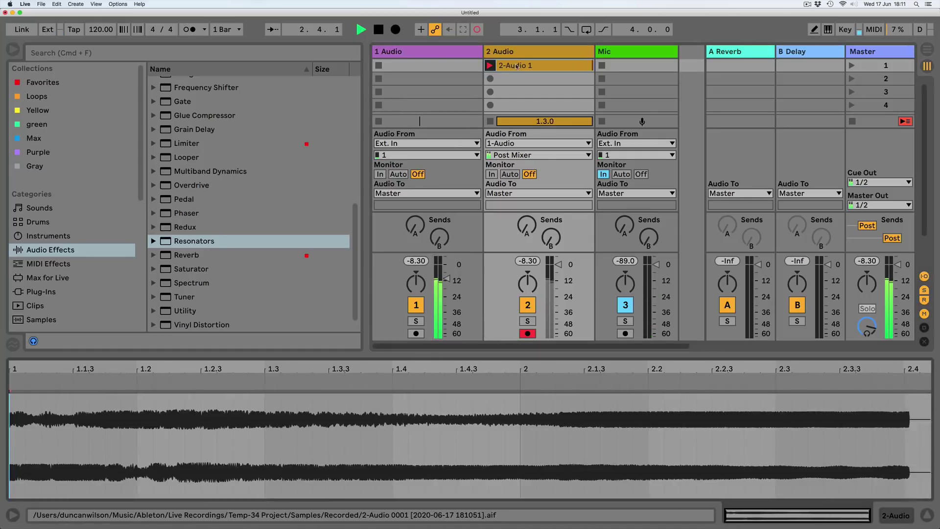
- Widen Echo's filter on 1 Audio to 35.5 Hz high-pass and 12.5 kHz low-pass, and raise its Feedback to 150 %
double_click(439, 53)
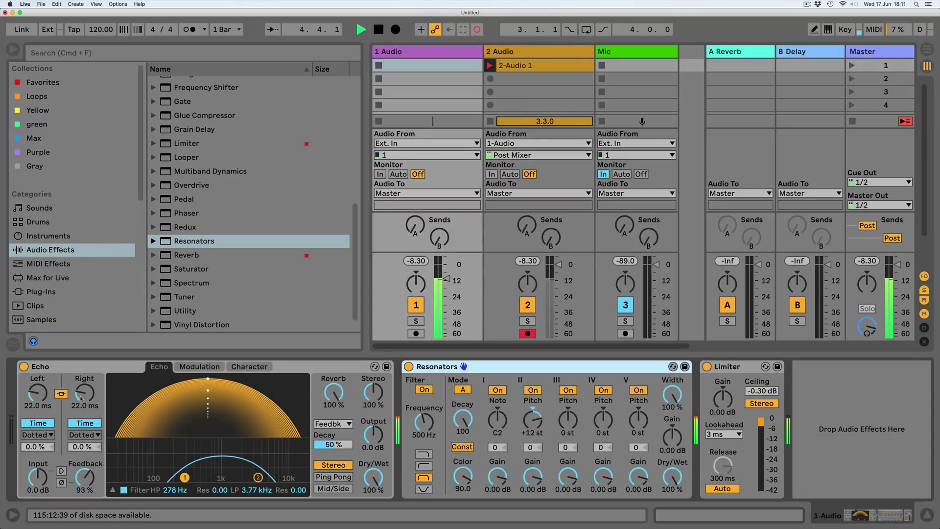
drag(180, 477, 126, 478)
drag(262, 478, 292, 478)
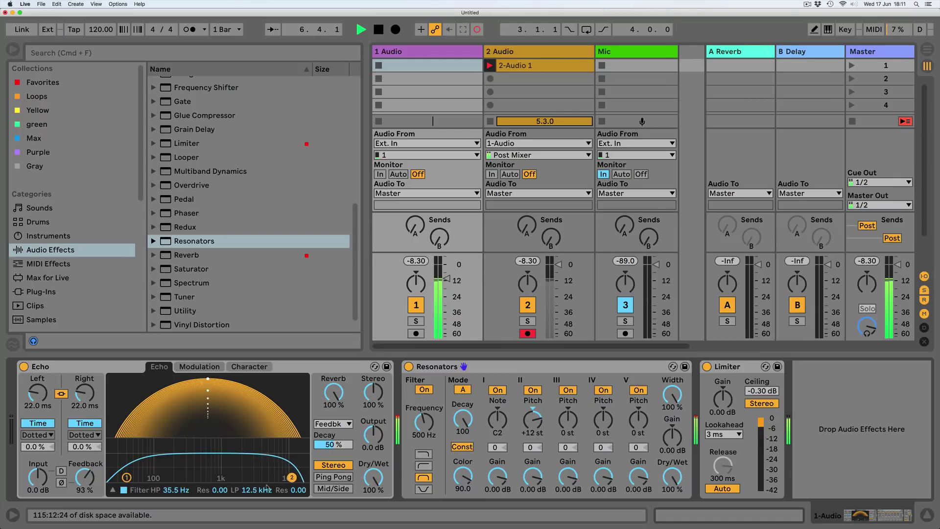
drag(86, 479, 85, 452)
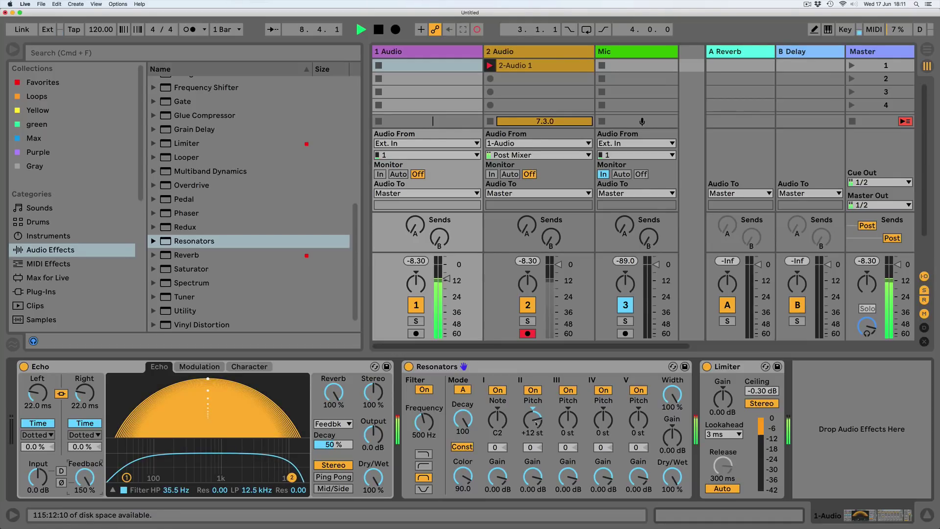
- Set Resonators' III Pitch to -12 st and filter Frequency to 148 Hz, and lower Echo's linked delay times to 1.38 ms
drag(566, 425, 566, 444)
mouse_move(424, 421)
mouse_down()
mouse_move(423, 404)
mouse_move(424, 438)
mouse_up()
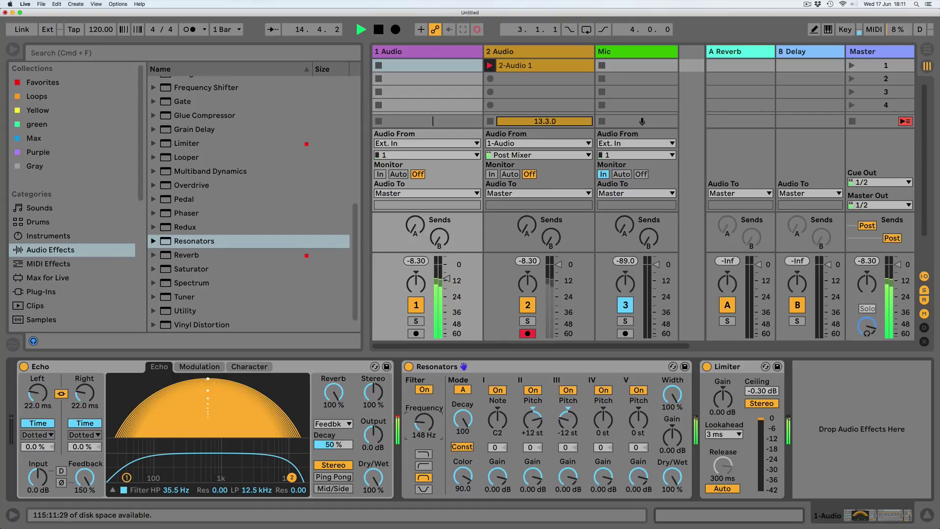
click(196, 367)
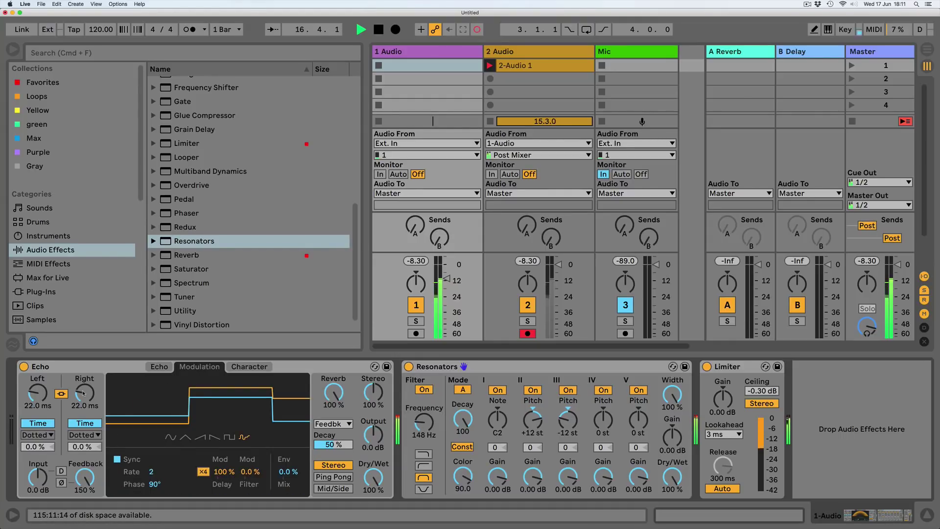
drag(83, 393, 83, 411)
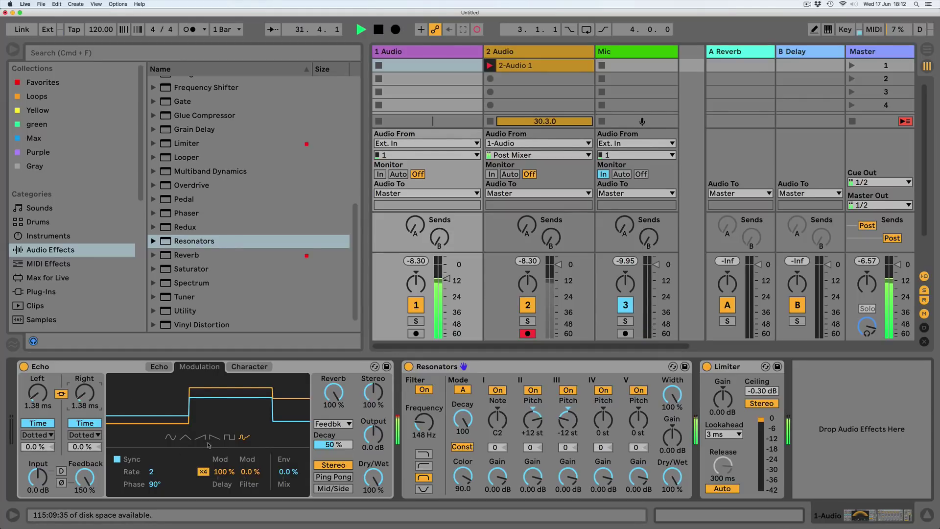
- Insert an Auto Filter between Echo and Resonators, with cutoff at 1.34 kHz, resonance at 0 % and LFO amount at 28.8
scroll(255, 197, up, 10)
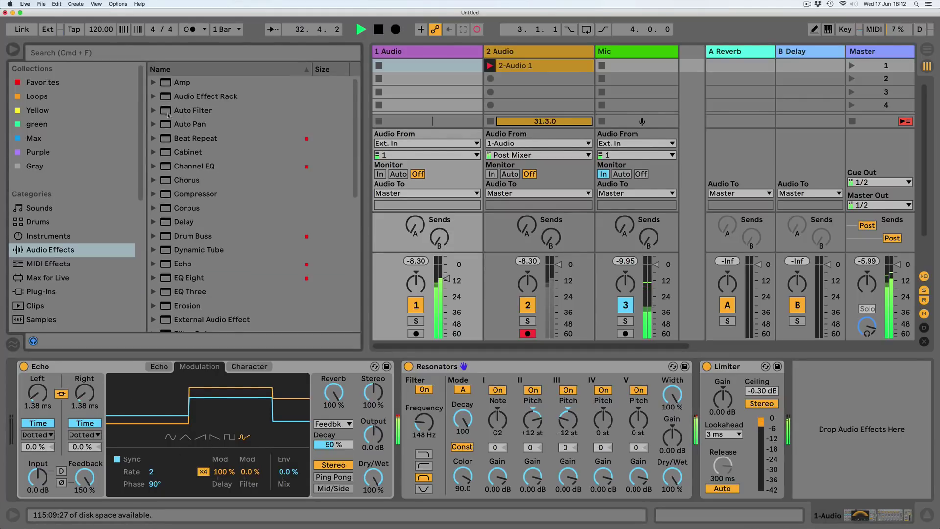
drag(169, 111, 414, 371)
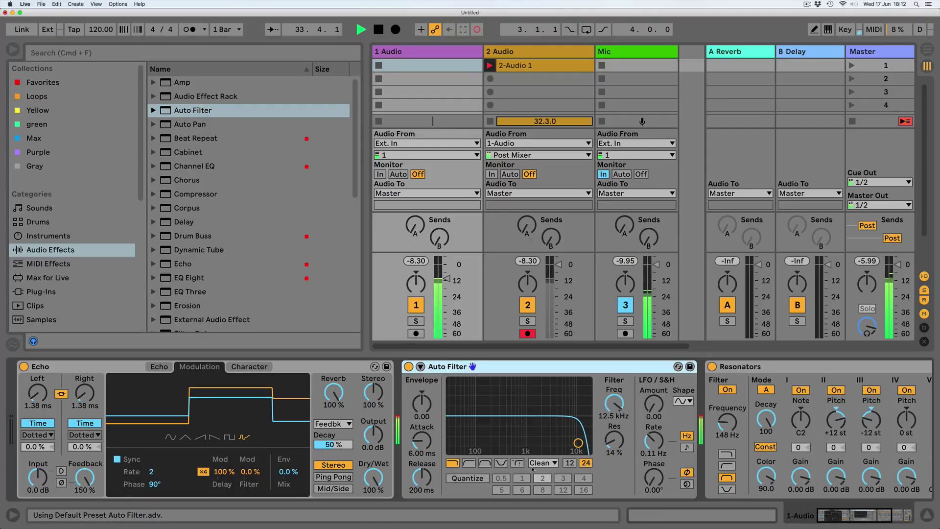
drag(578, 443, 540, 450)
drag(653, 404, 654, 388)
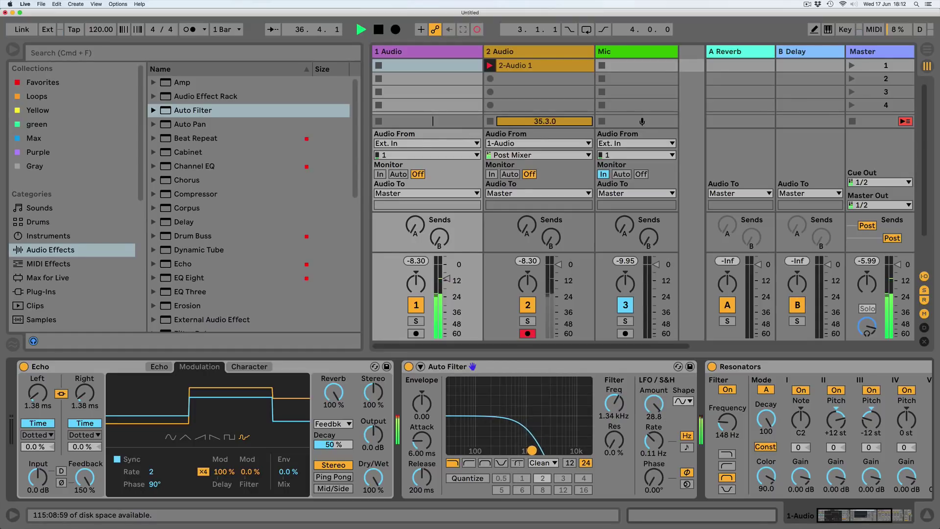
- Switch Auto Filter to high-pass at 335 Hz with 28 % resonance, and set its LFO rate to 0.25 Hz
click(468, 463)
drag(532, 450, 503, 435)
click(649, 451)
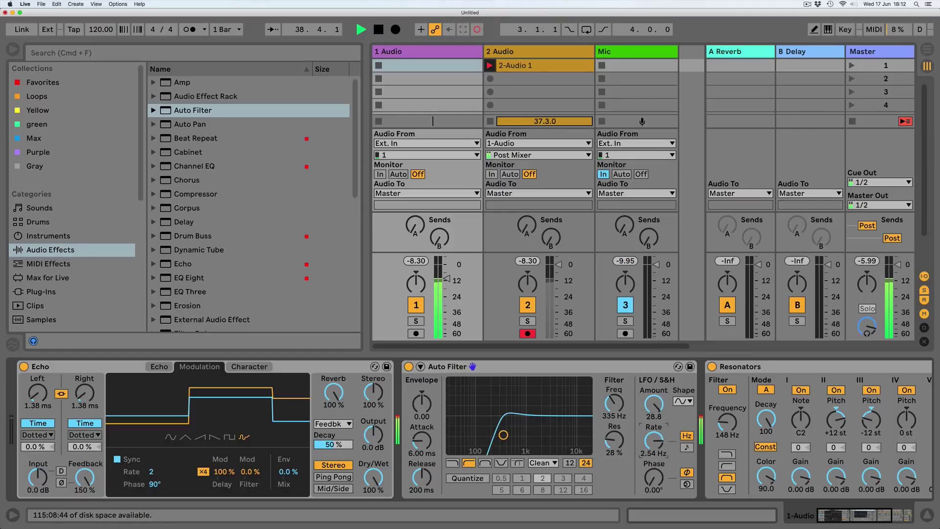
drag(649, 451, 649, 447)
- Set Echo's reverb Decay to 100 % and its filter modulation to 75 %
drag(321, 445, 321, 402)
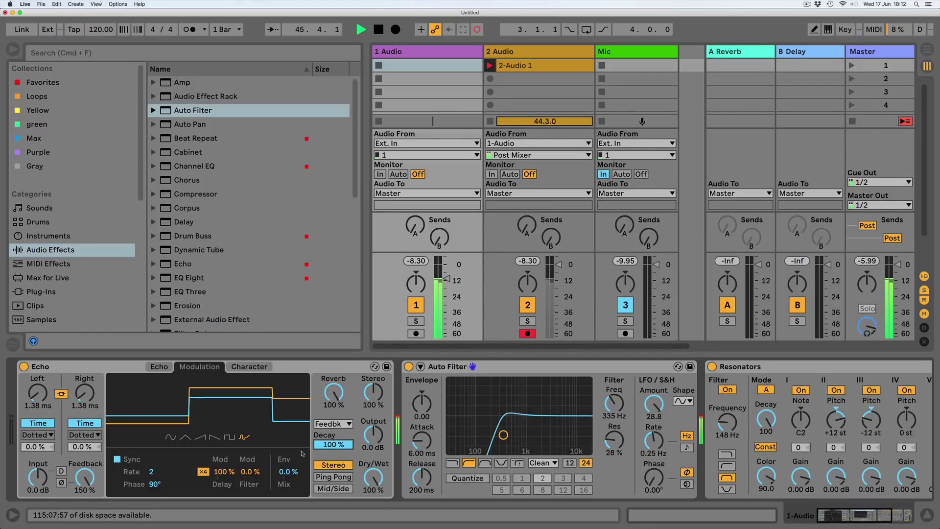
drag(247, 474, 247, 438)
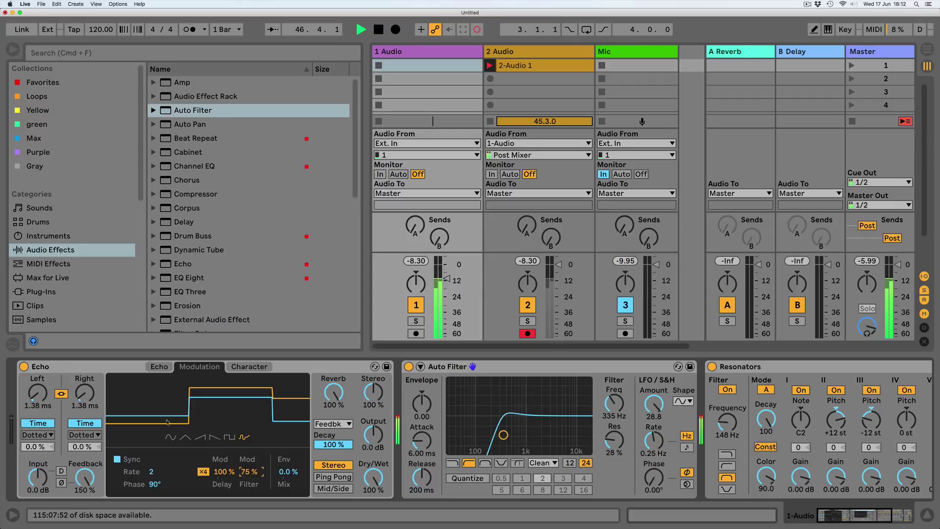
- Narrow Echo's filter to 220 Hz high-pass and 3.06 kHz low-pass, and raise the linked delay times to 60.4 ms
click(156, 369)
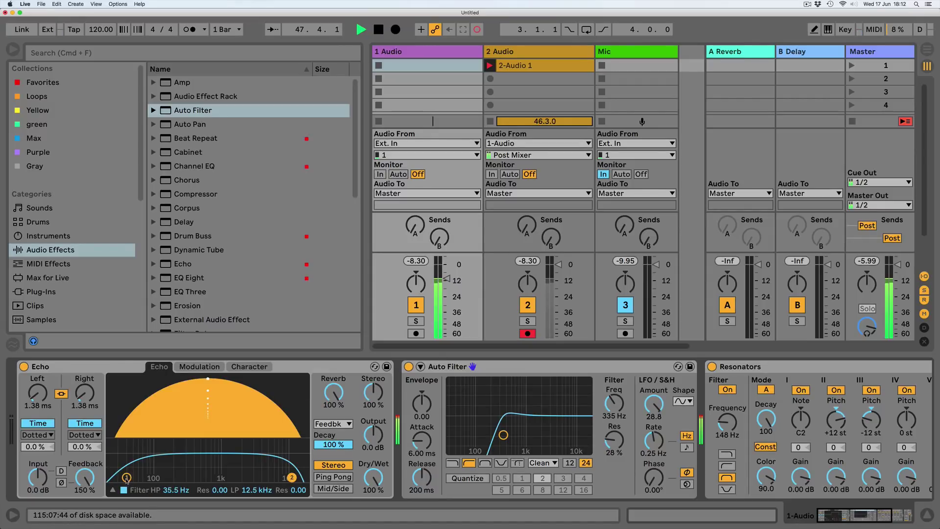
drag(127, 478, 178, 477)
drag(292, 477, 253, 477)
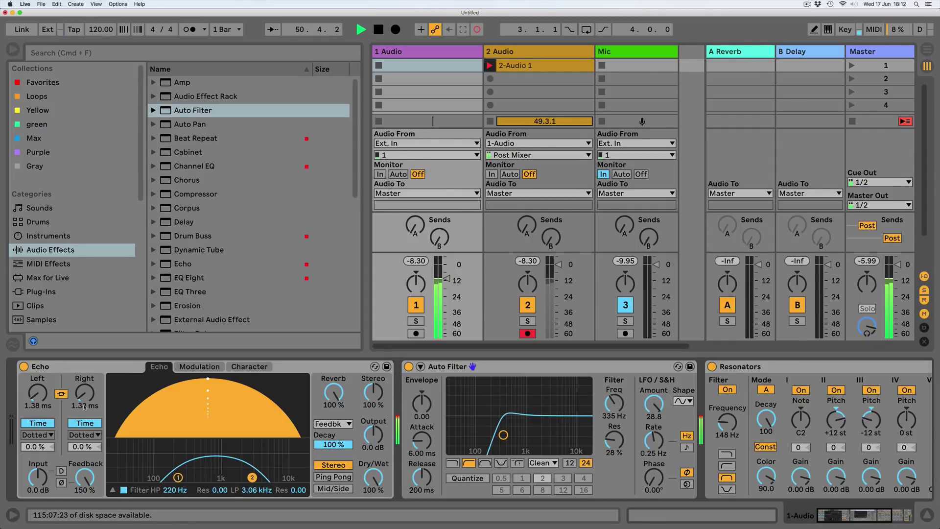
drag(84, 406, 84, 381)
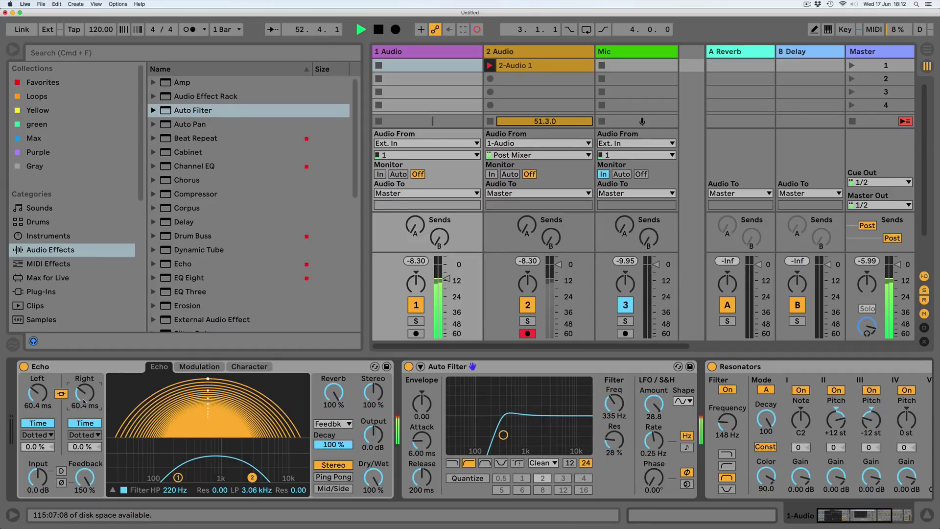
- Lower Resonators' I Note to C1 and set Auto Filter's cutoff to 938 Hz with 0 % resonance
click(842, 515)
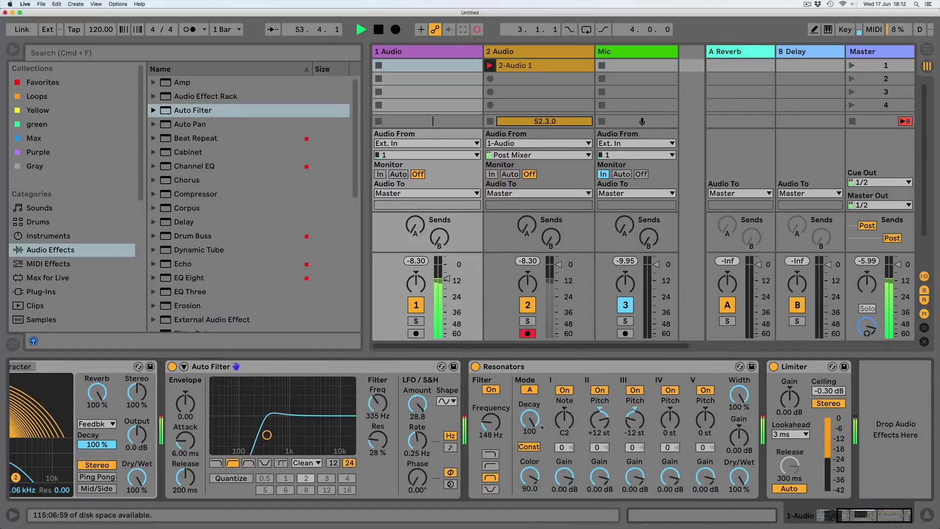
mouse_move(564, 419)
mouse_down()
mouse_move(564, 437)
mouse_move(558, 426)
mouse_up()
drag(267, 434, 288, 450)
drag(561, 430, 560, 421)
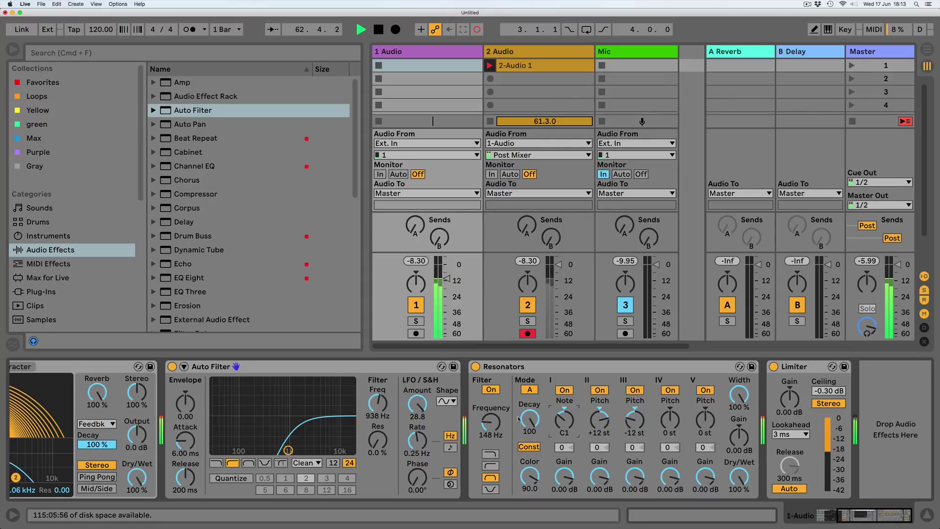
- Stop the recording on 2 Audio, delete the 1 Audio effects track and select the recorded clip
click(490, 121)
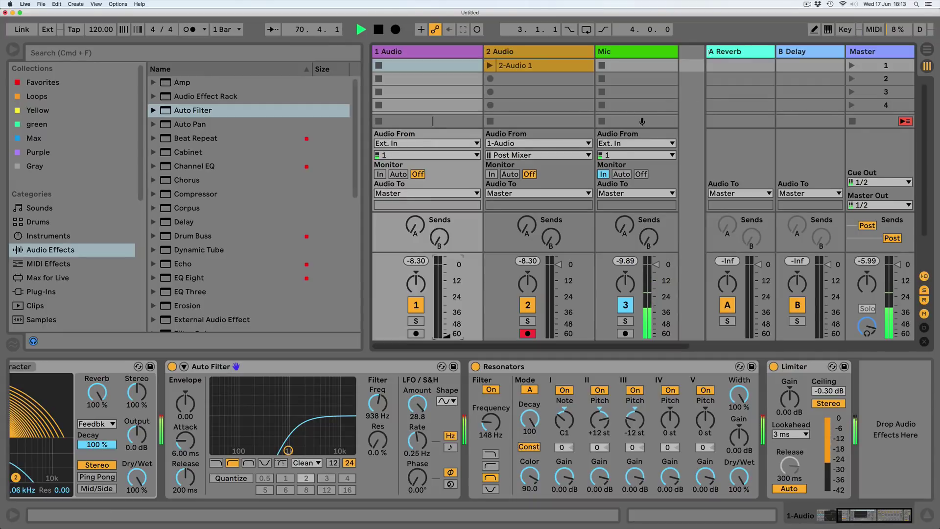
click(387, 51)
key(Delete)
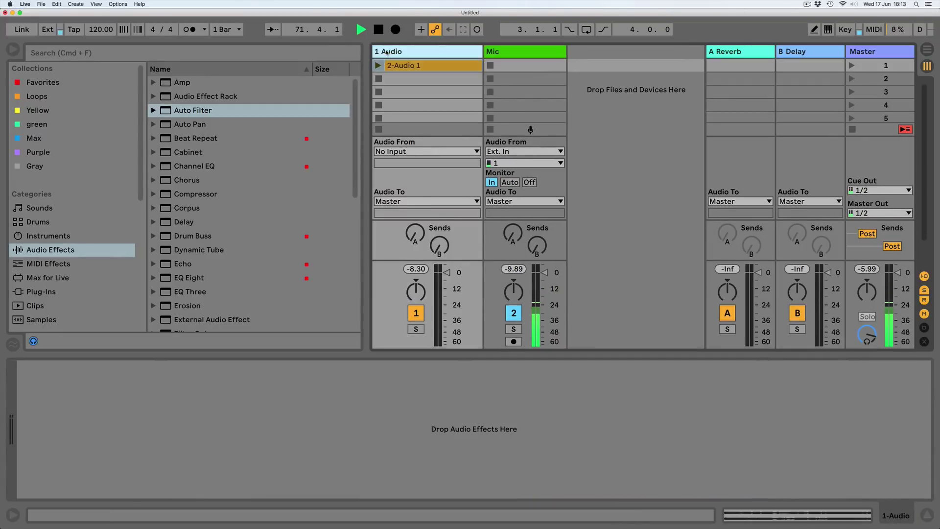
click(436, 69)
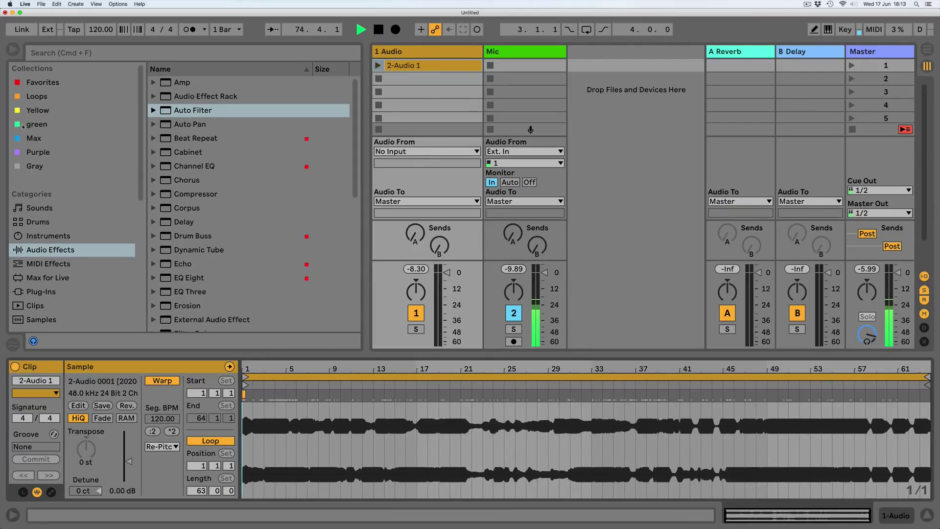
- Create a Drum Rack track from the Favorites collection and place it between the audio track and the Mic track
click(42, 83)
drag(193, 138, 619, 101)
drag(592, 51, 496, 51)
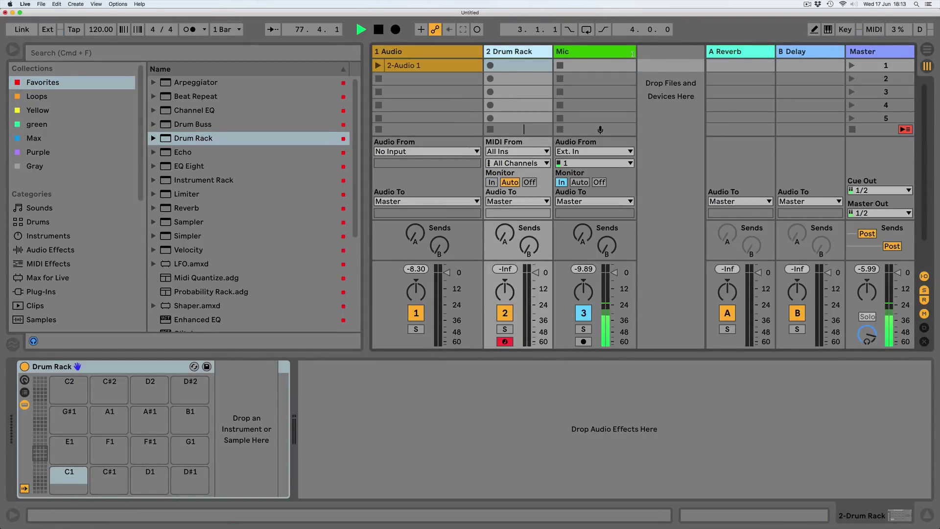
- Narrow the Mic track to its minimum width and colour the Drum Rack track yellow
drag(635, 55, 566, 54)
click(503, 179)
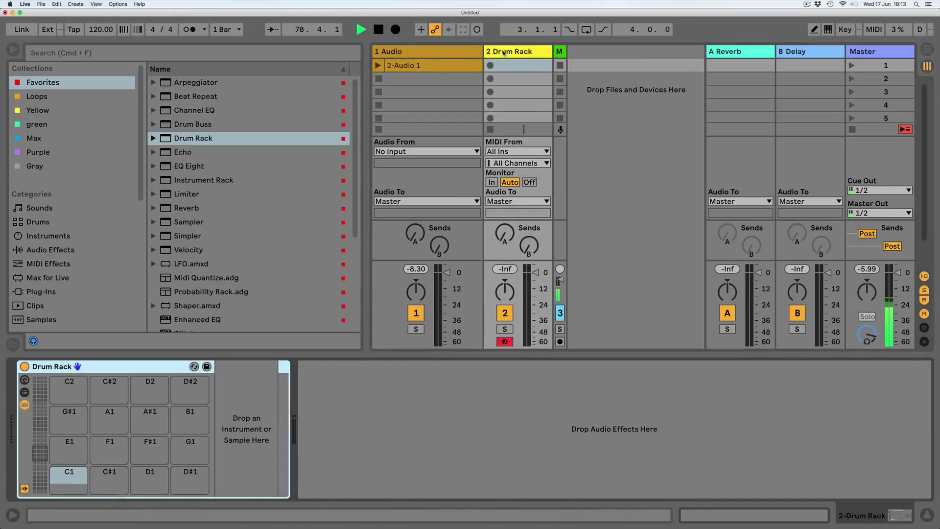
- Load a Sampler onto the Drum Rack's C2 pad and place the recorded 2-Audio 1 clip in it as the sample
click(62, 386)
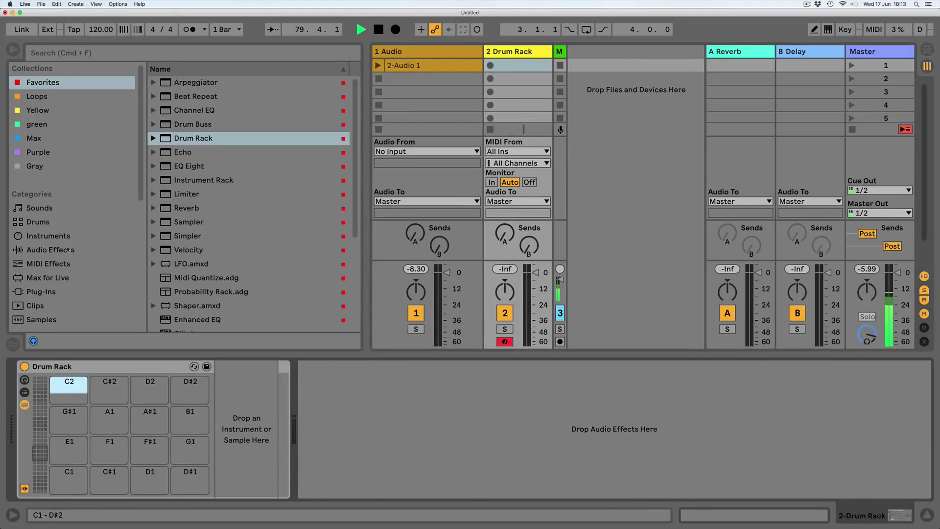
click(40, 237)
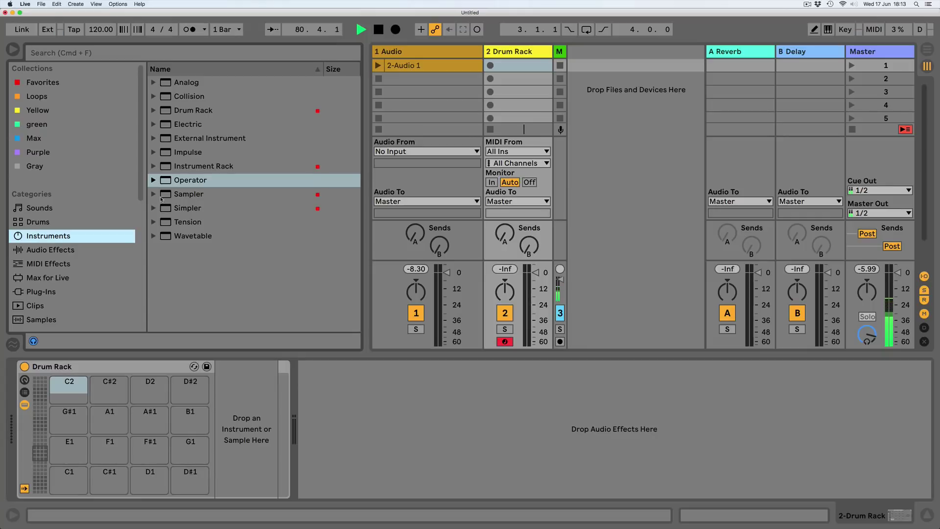
drag(161, 196, 70, 391)
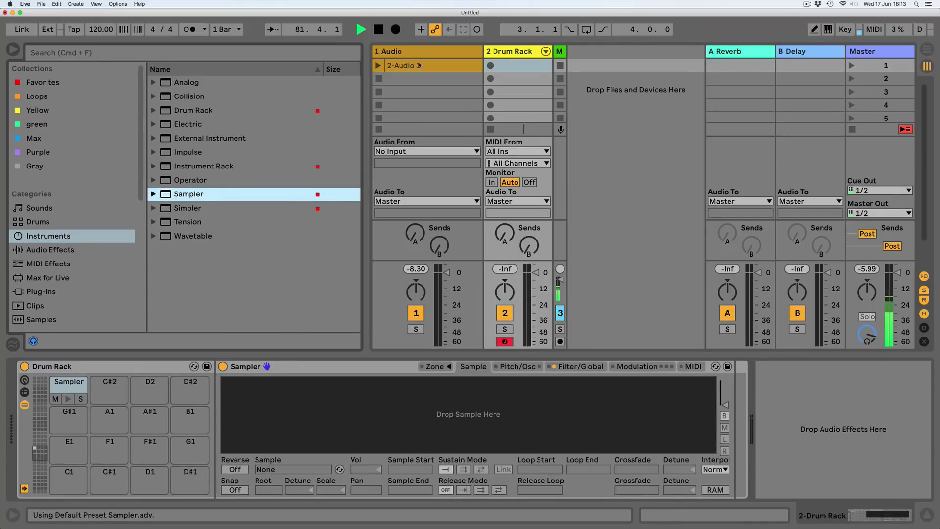
drag(418, 65, 394, 427)
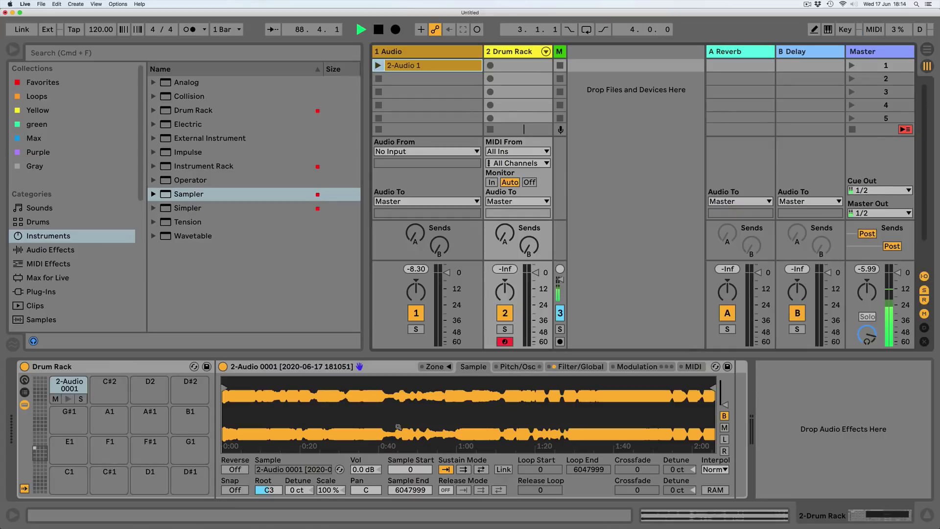
- Show the Sampler's Filter/Global settings and create an empty MIDI clip in the Drum Rack track's first slot
click(636, 367)
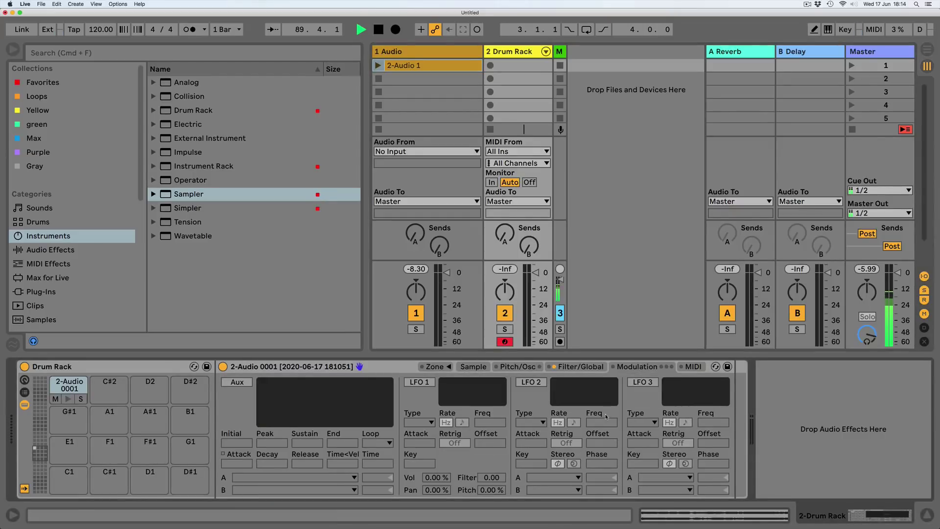
click(581, 366)
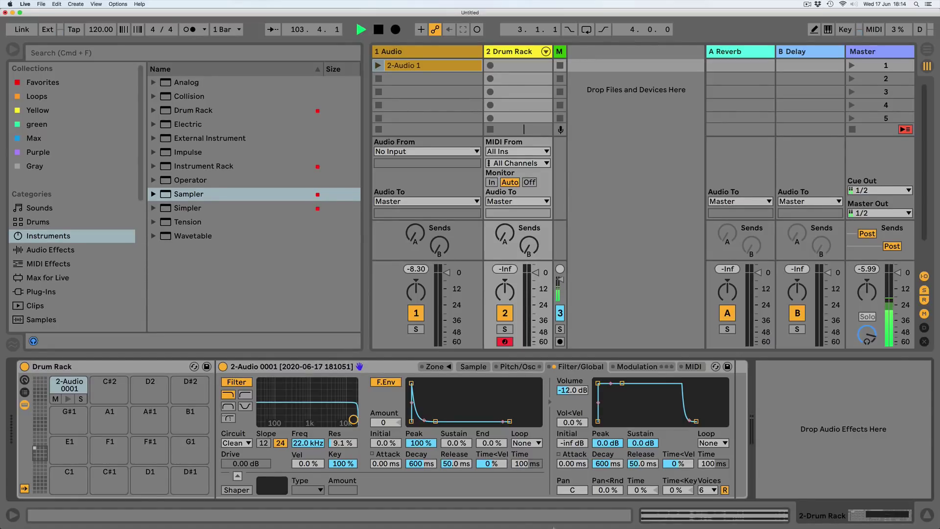
click(511, 69)
double_click(511, 69)
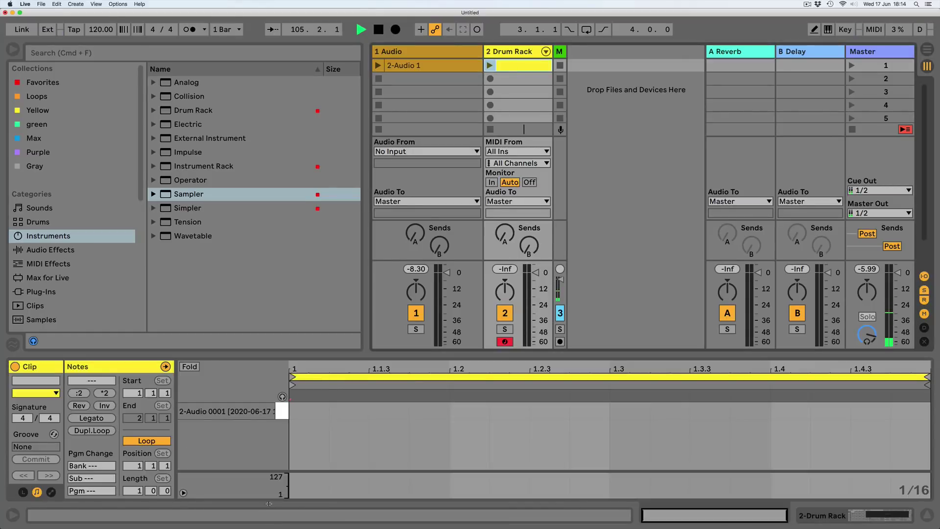
double_click(303, 413)
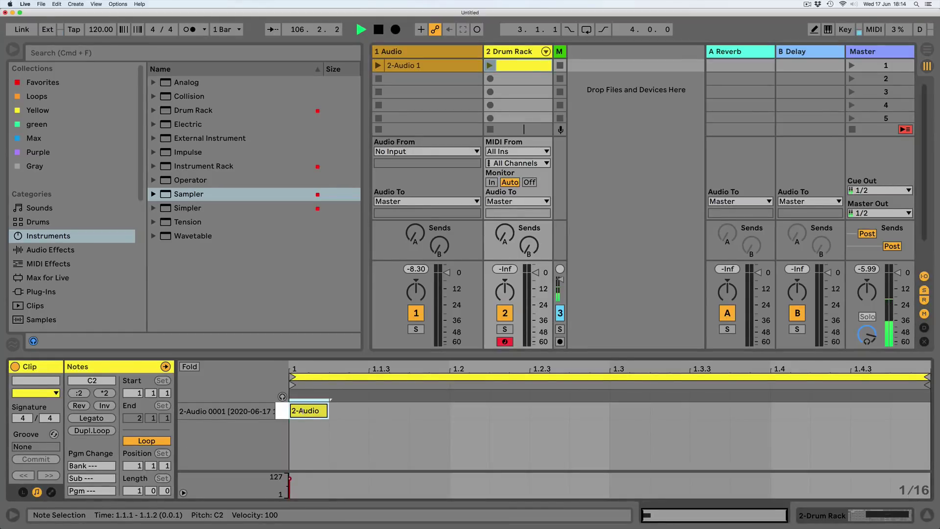
key(b)
click(345, 410)
drag(346, 410, 920, 410)
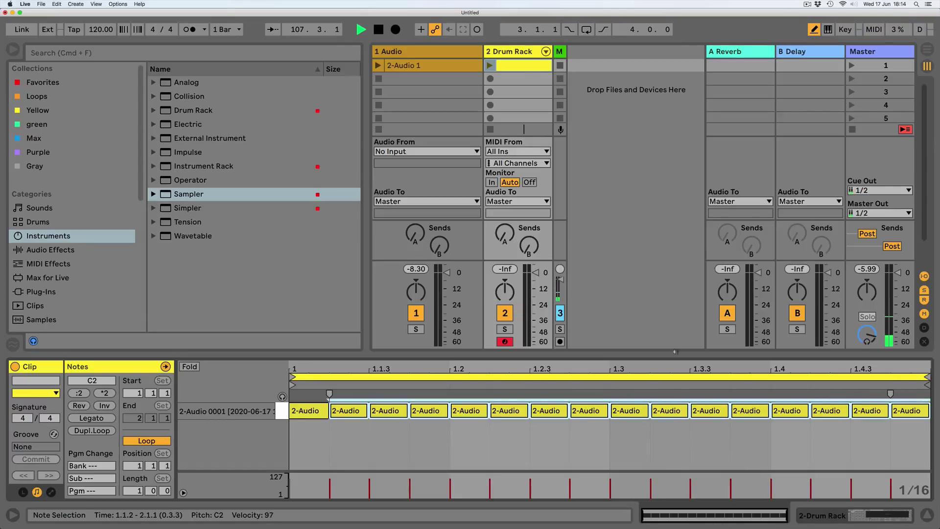
click(489, 65)
click(501, 52)
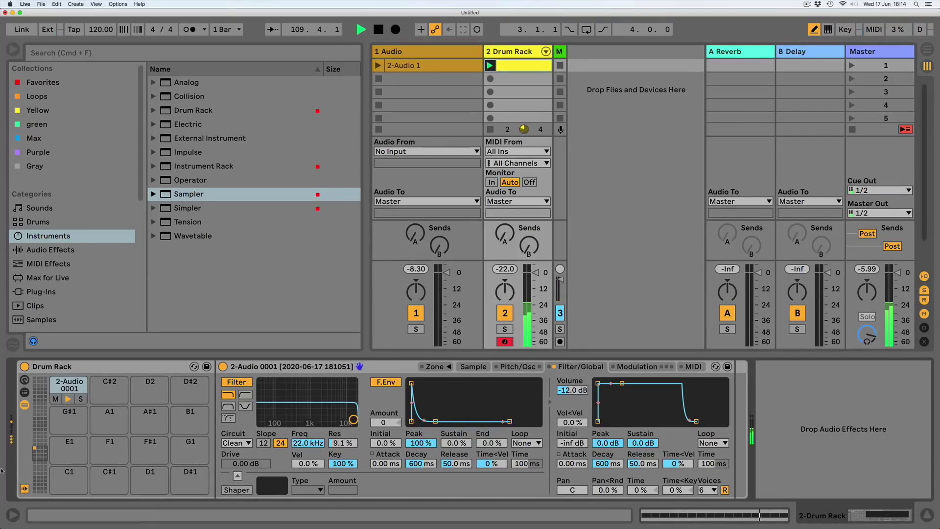
key(space)
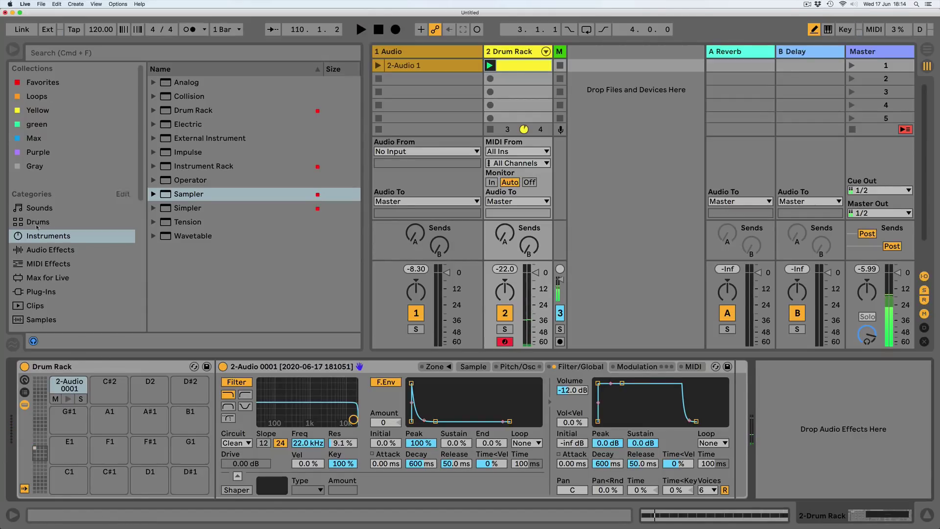
- Add the Probability Rack and Velocity presets from the Favorites collection in front of the Sampler in the pad's chain
click(30, 250)
click(29, 263)
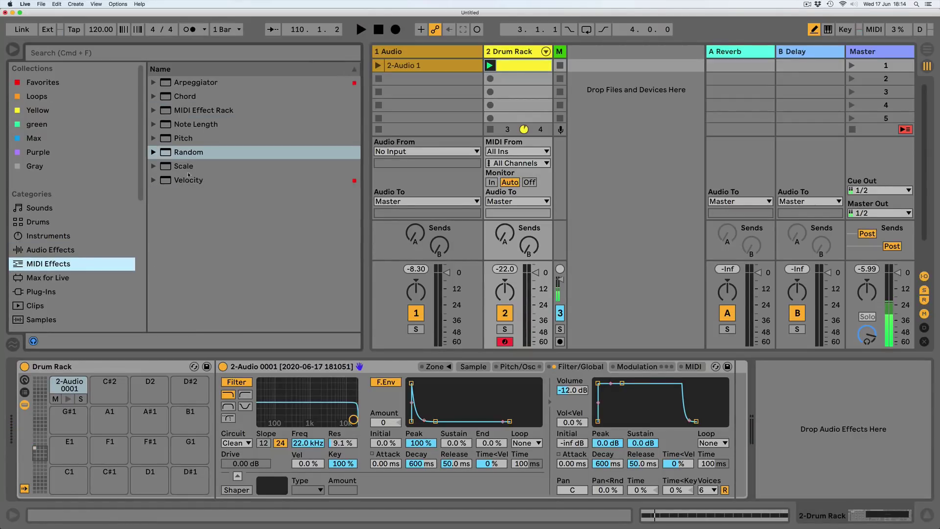
click(31, 83)
scroll(209, 147, down, 2)
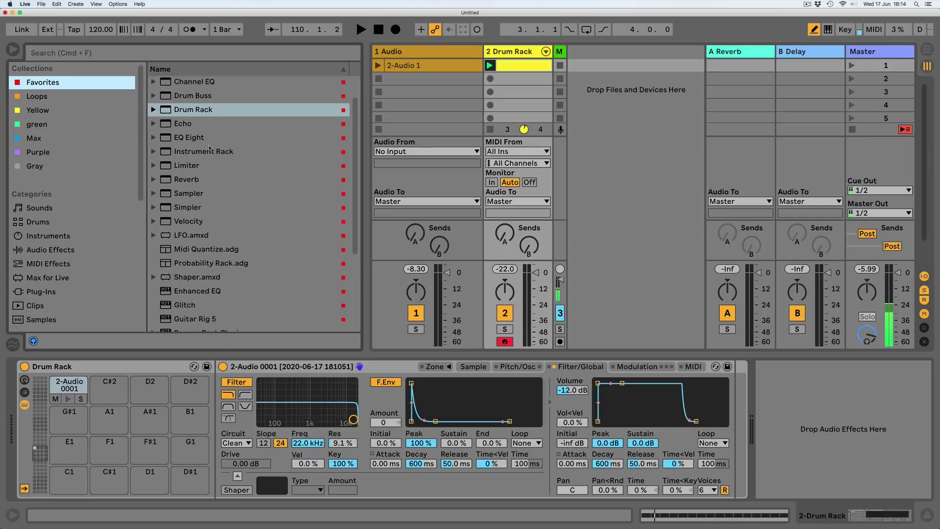
drag(161, 263, 222, 415)
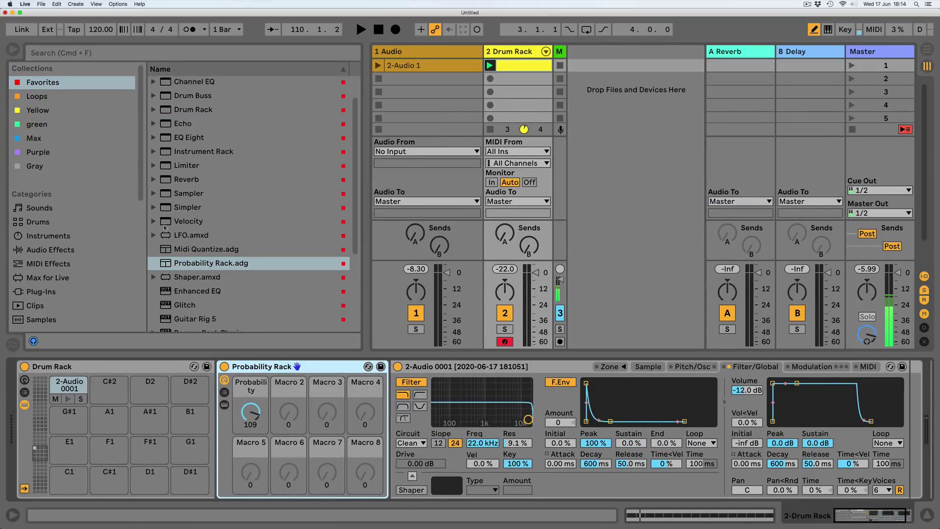
drag(165, 225, 410, 417)
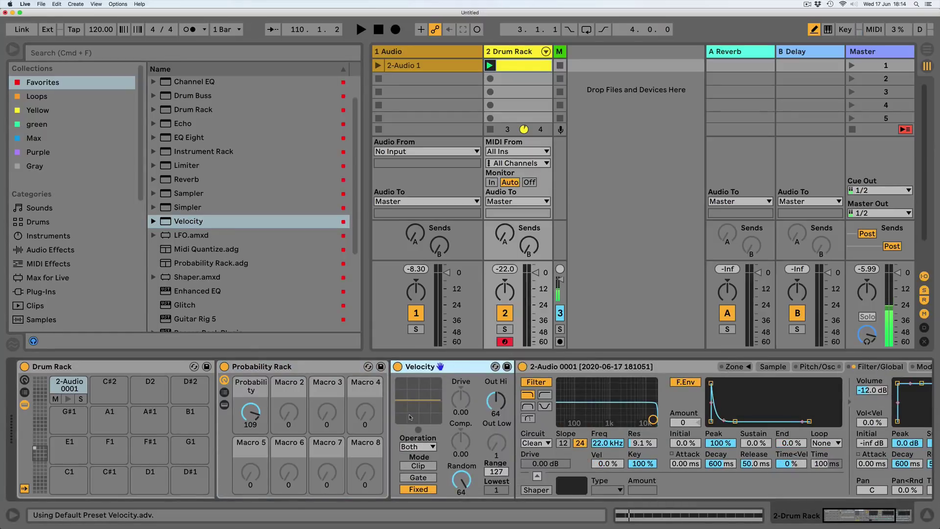
- Audition the sequence through the new MIDI effects and narrow the browser
key(space)
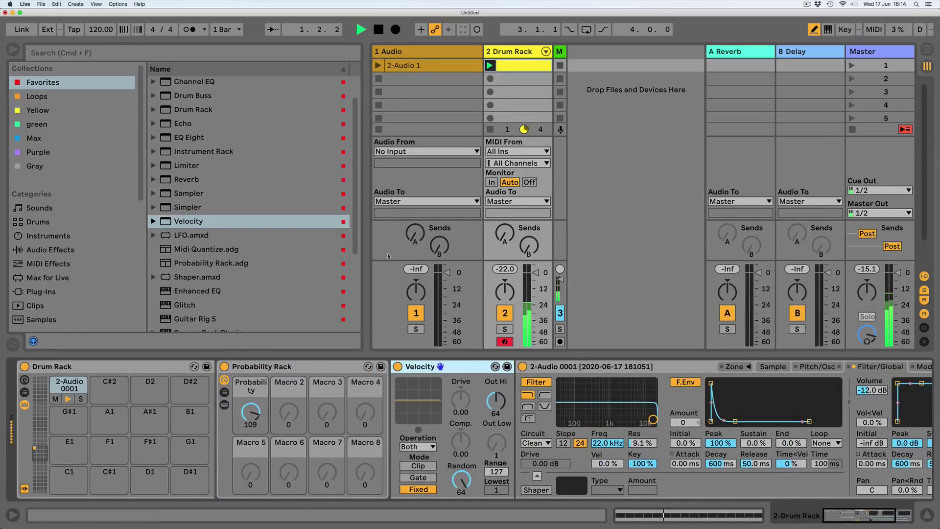
drag(364, 237, 237, 237)
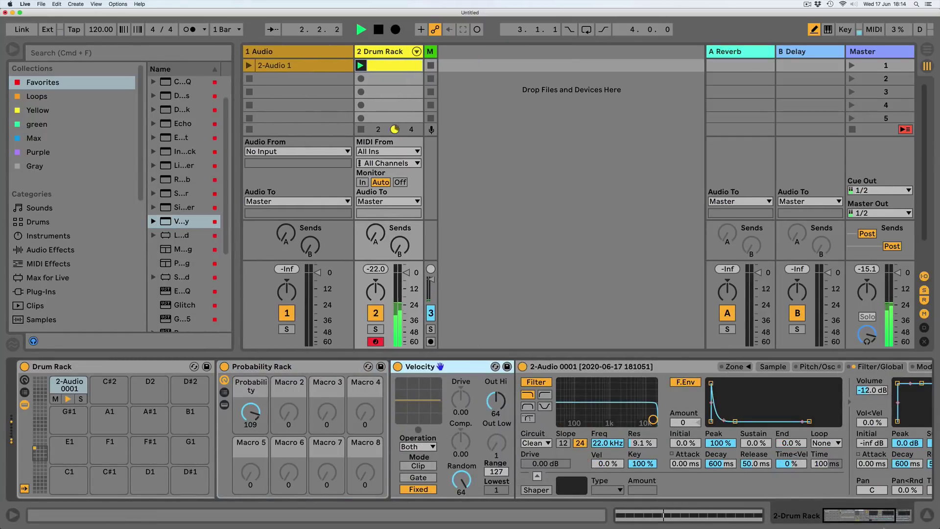
drag(862, 516, 881, 517)
key(space)
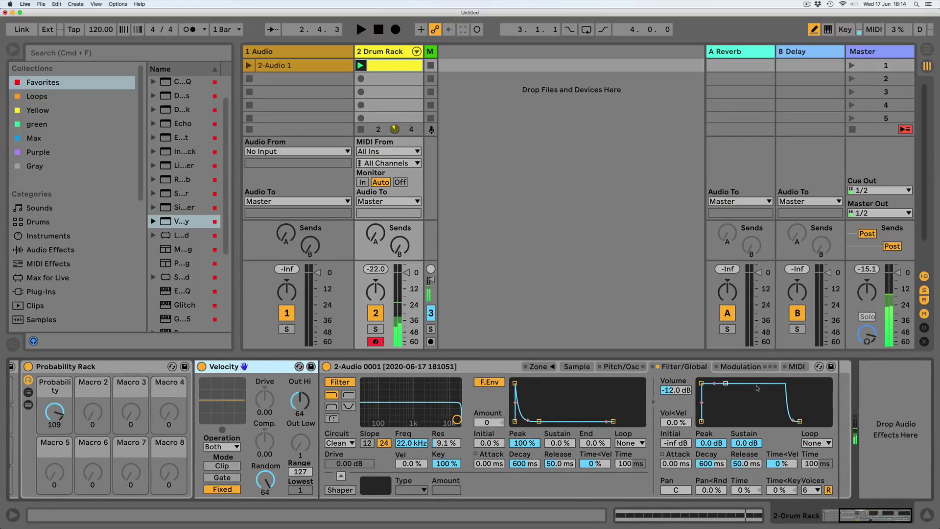
- Route Velocity to Sample Offset in the Sampler's MIDI settings with an amount of 100
click(795, 367)
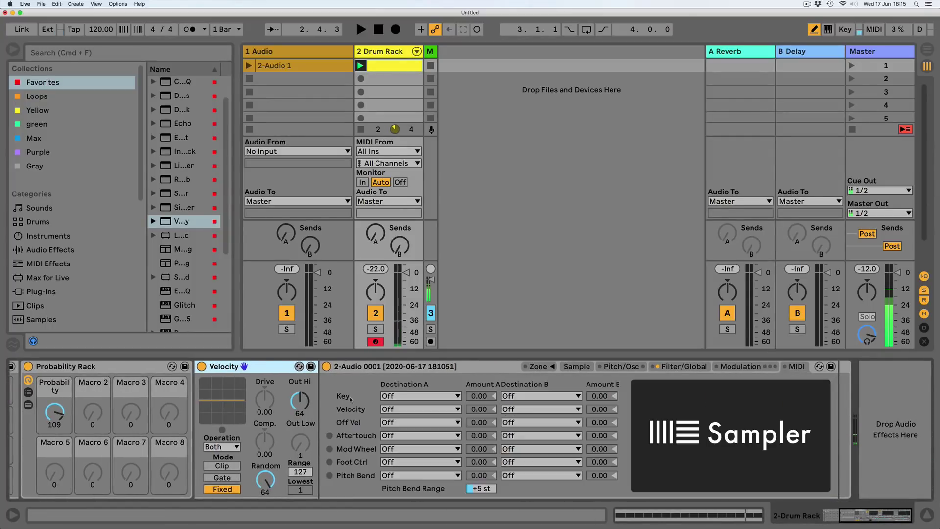
click(420, 409)
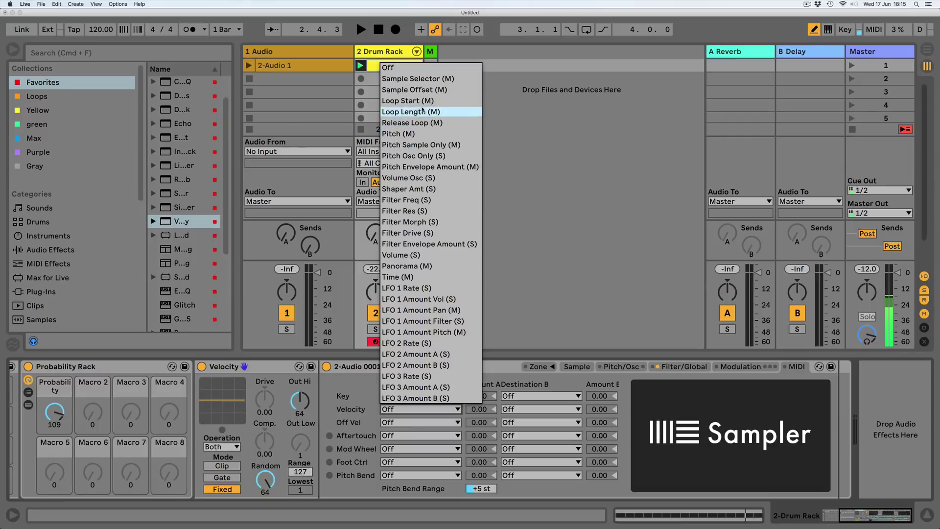
click(421, 90)
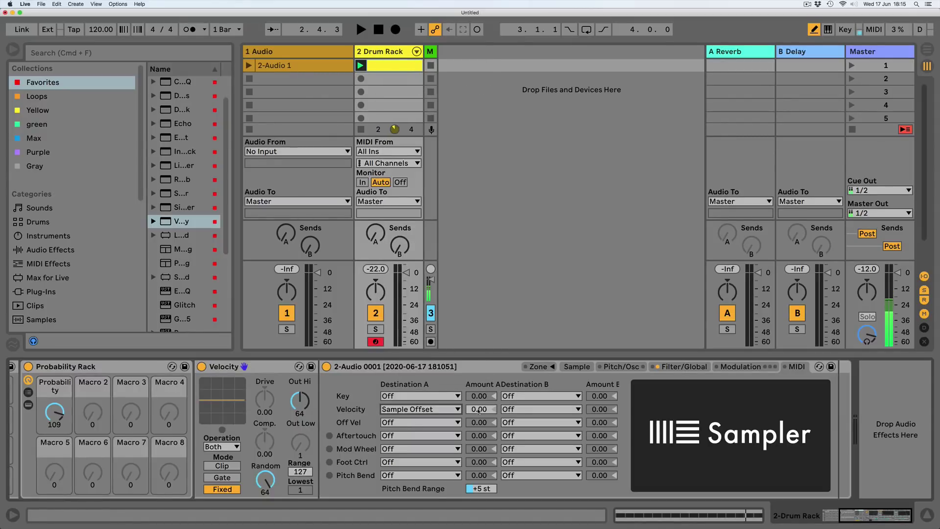
drag(479, 410, 479, 372)
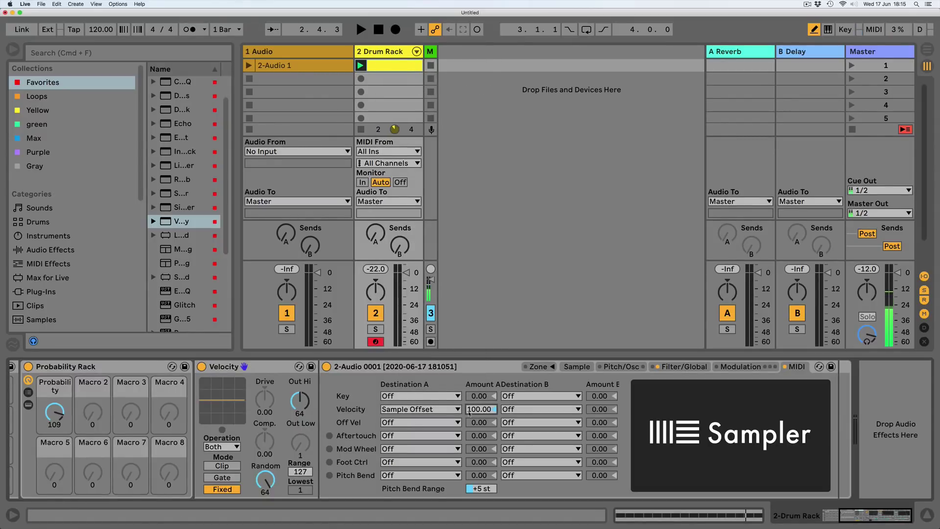
- View the Sampler's sample waveform during playback to check how velocity moves the start position
click(577, 366)
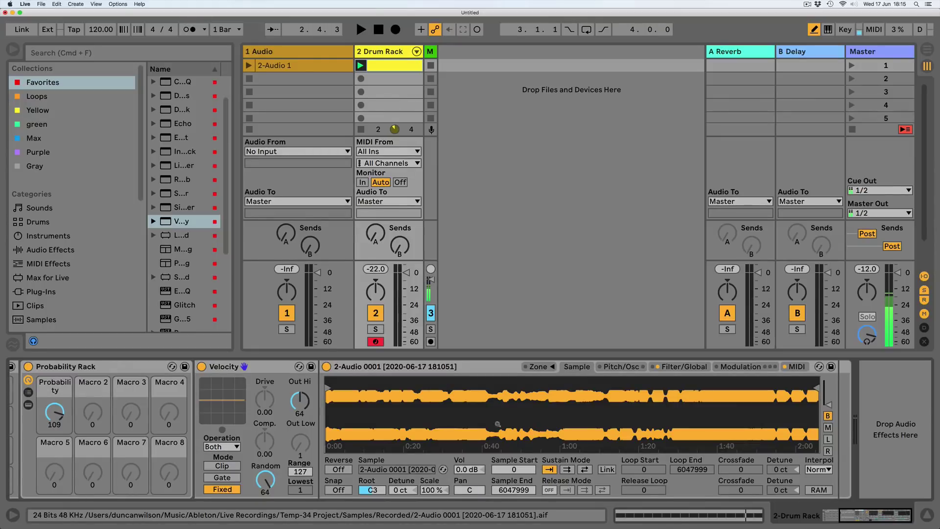
key(space)
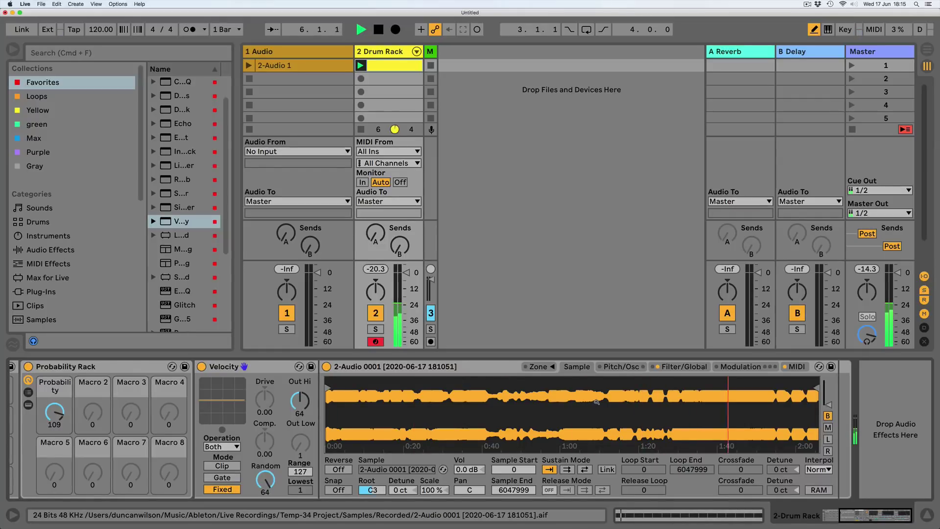
key(space)
- Set the Sampler's volume envelope sustain to -inf dB and disable its filter
click(680, 367)
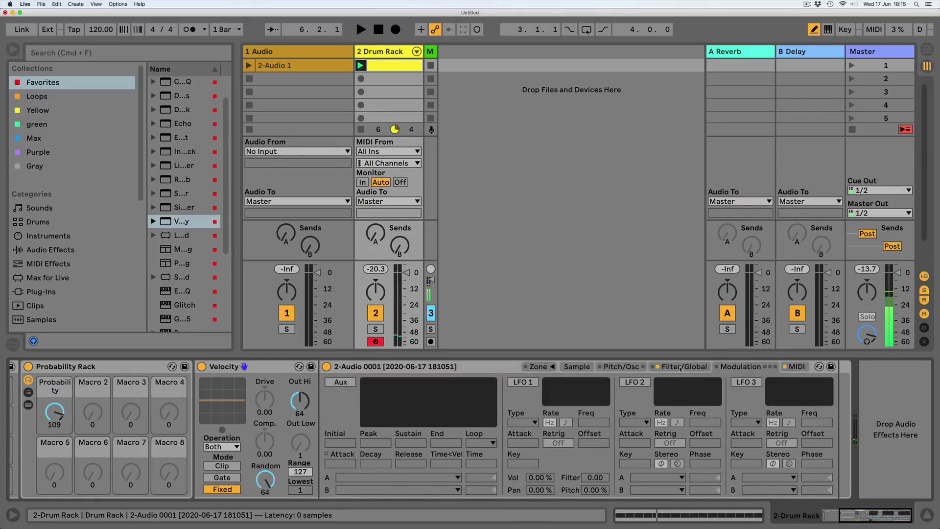
click(680, 368)
drag(746, 443, 745, 495)
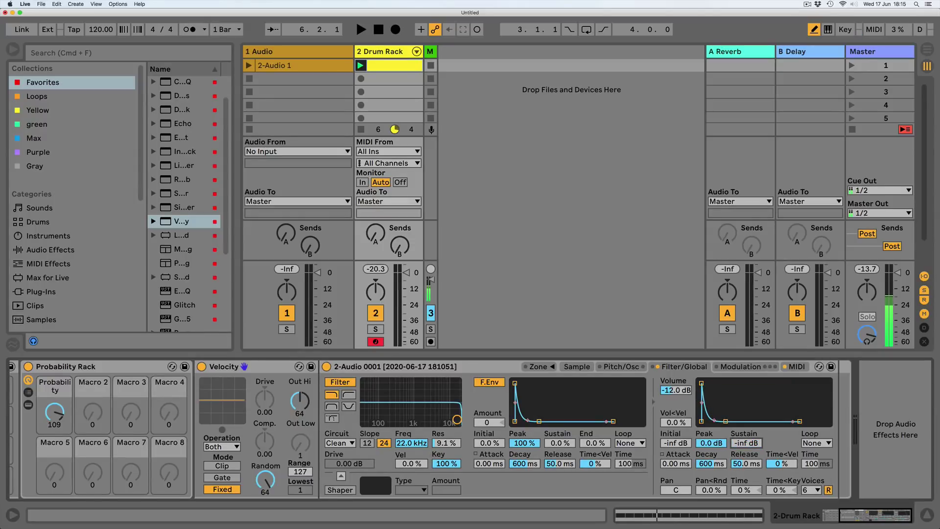
click(340, 382)
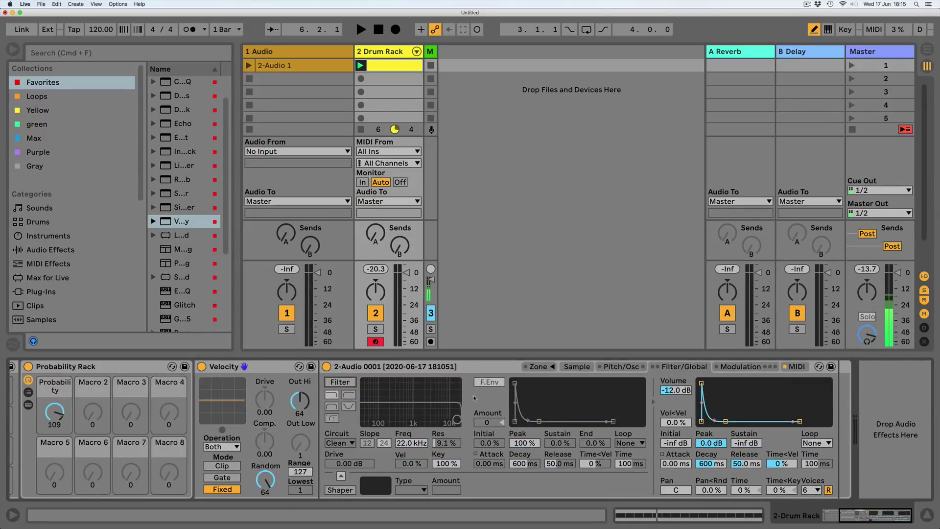
- Limit the Sampler to 3 voices and disable voice retriggering
click(810, 490)
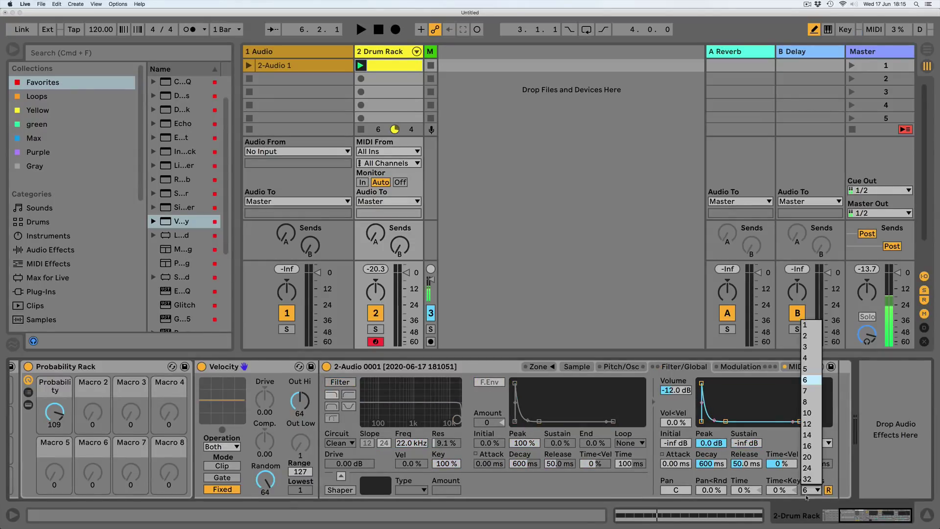
click(811, 347)
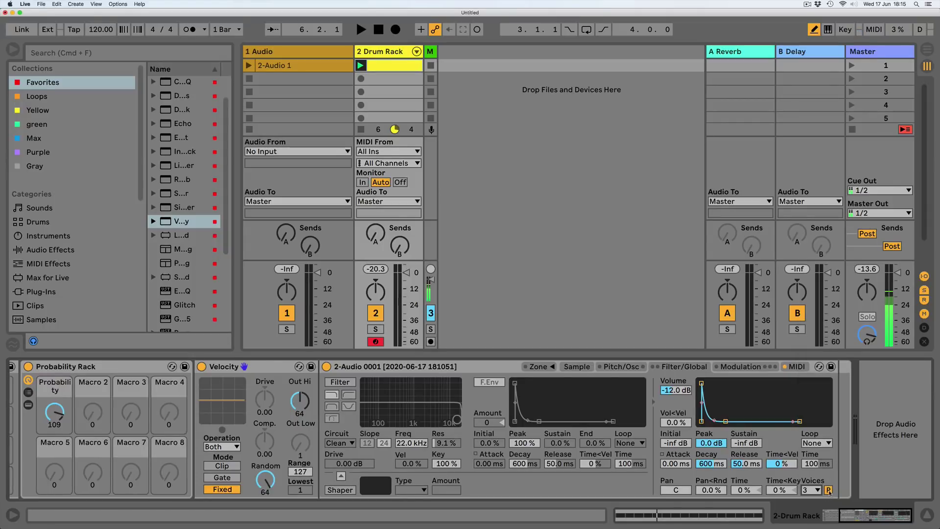
click(828, 490)
- Set the Sampler's volume envelope to Time<Vel 100 %, decay 291 ms and release 1.49 s while auditioning the clip
drag(778, 464, 779, 406)
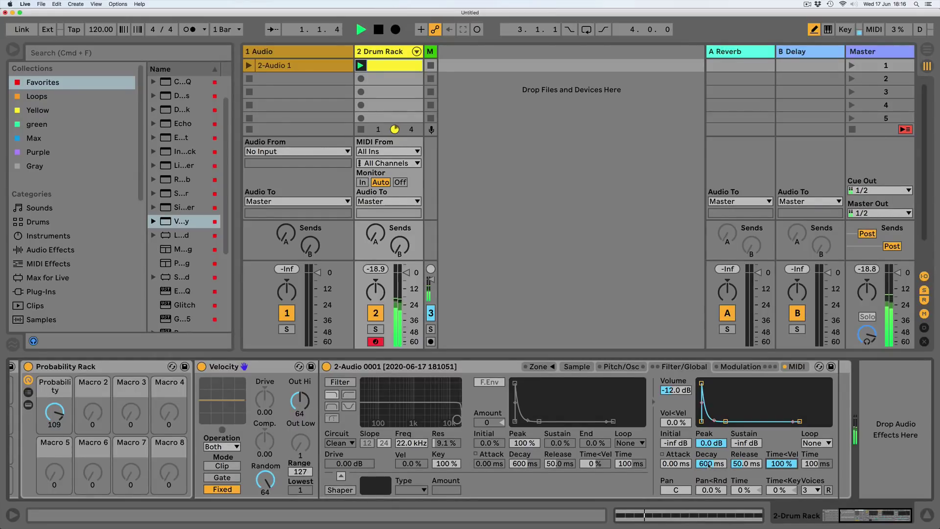
drag(709, 466, 745, 436)
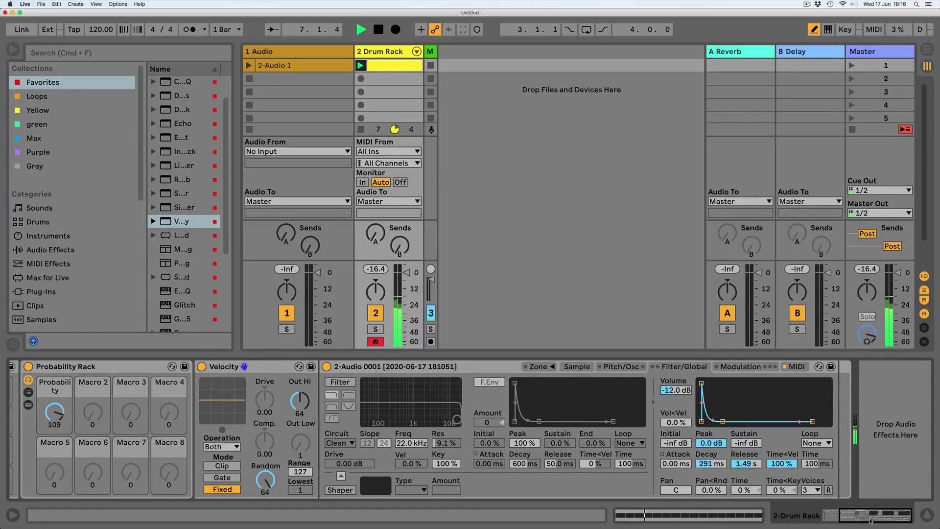
mouse_move(870, 520)
mouse_down()
mouse_move(840, 518)
mouse_move(855, 519)
mouse_up()
key(space)
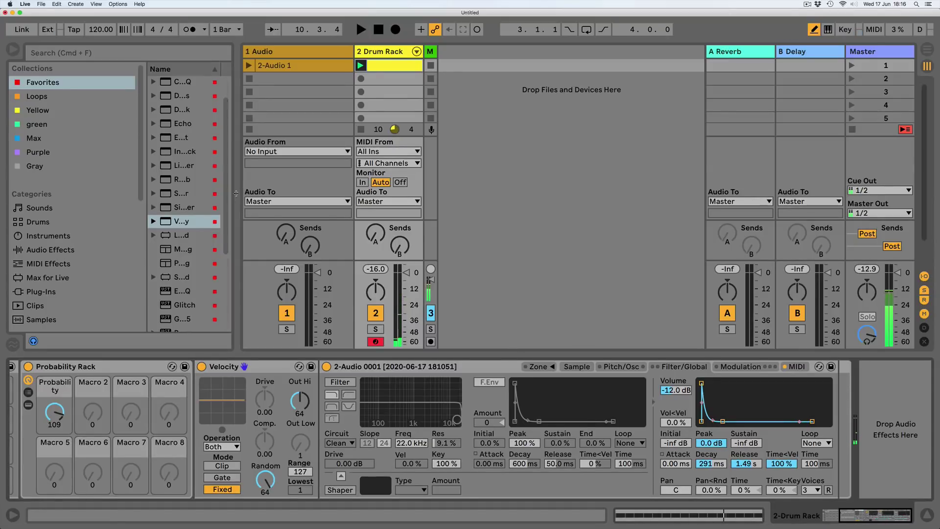
- Widen the browser, insert a Random MIDI effect between Velocity and the Sampler, and set its sign to Bi and chance to 100 %
drag(235, 193, 328, 192)
scroll(181, 165, up, 2)
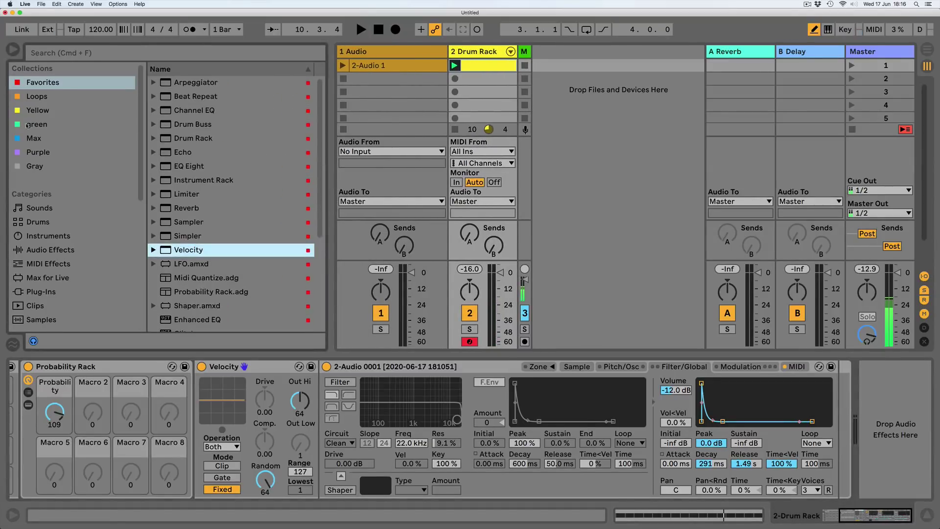
click(25, 98)
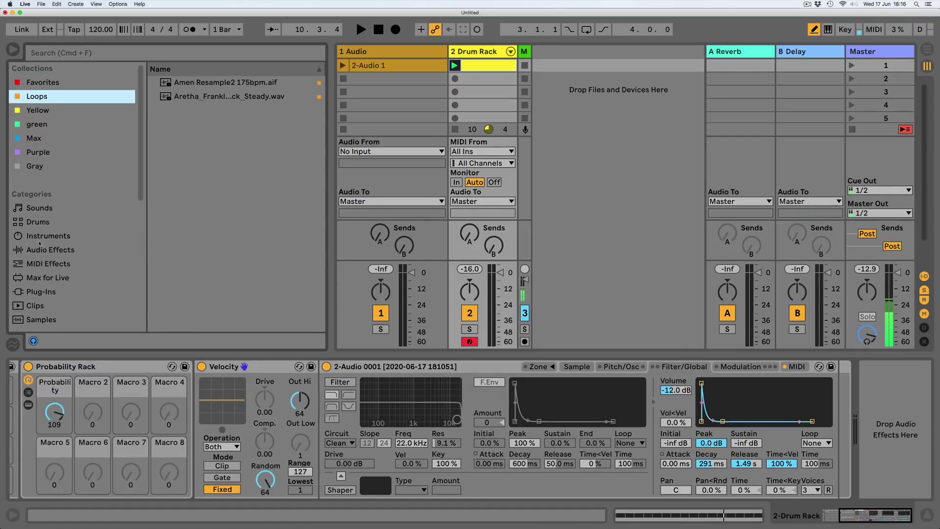
click(28, 264)
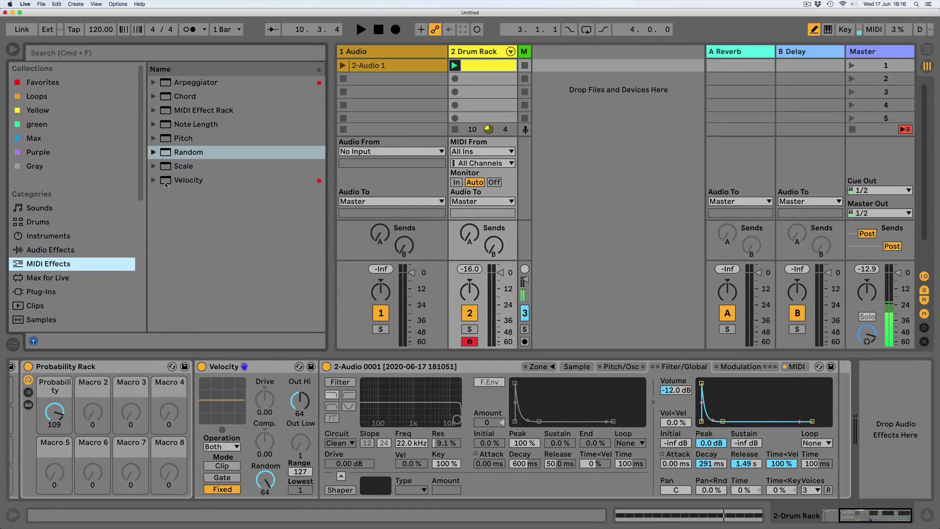
click(167, 152)
drag(364, 323, 318, 397)
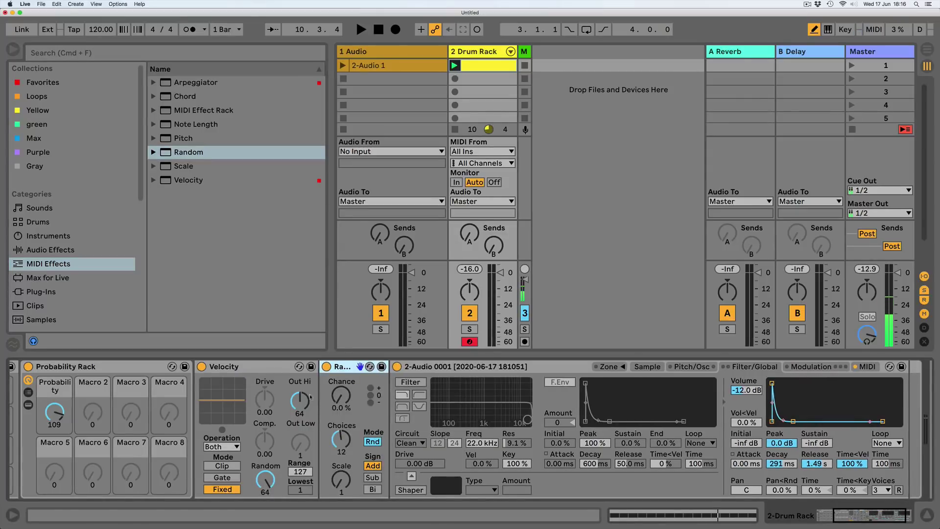
click(372, 489)
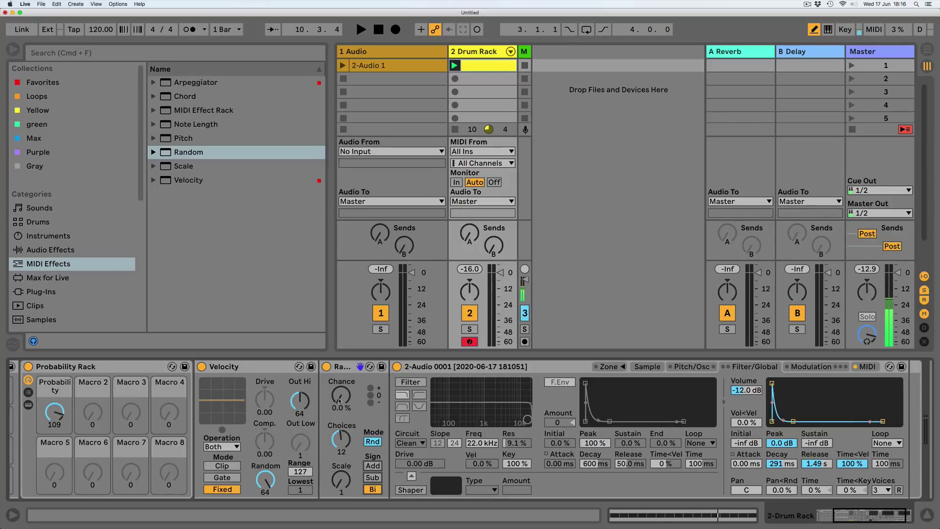
drag(341, 394, 341, 345)
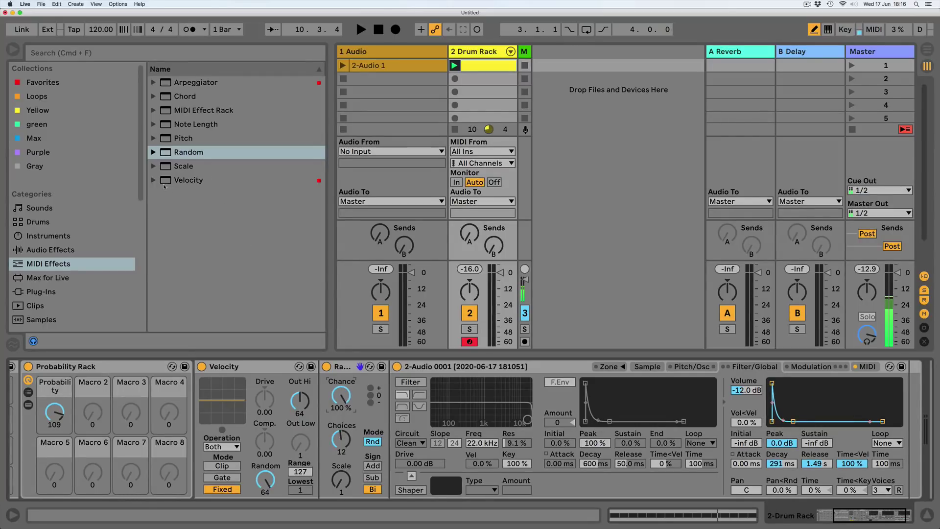
- Insert a Scale MIDI effect after Random and raise its note mapping by two semitones from D to A# and one for B
drag(168, 167, 393, 437)
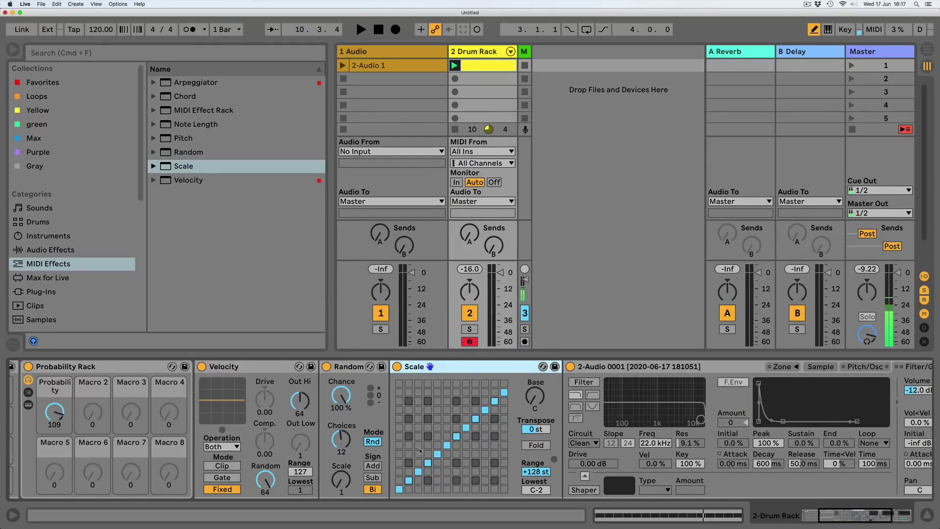
click(420, 450)
click(428, 445)
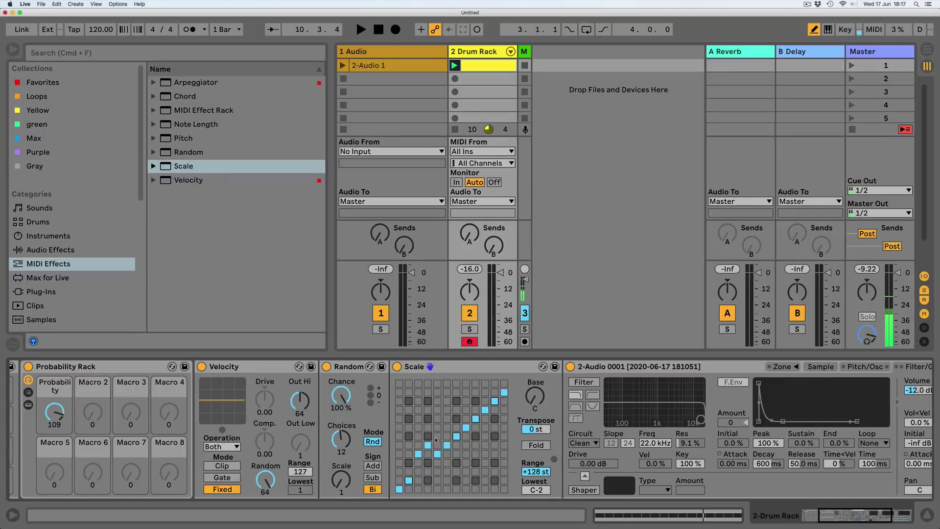
click(436, 436)
drag(447, 427, 496, 385)
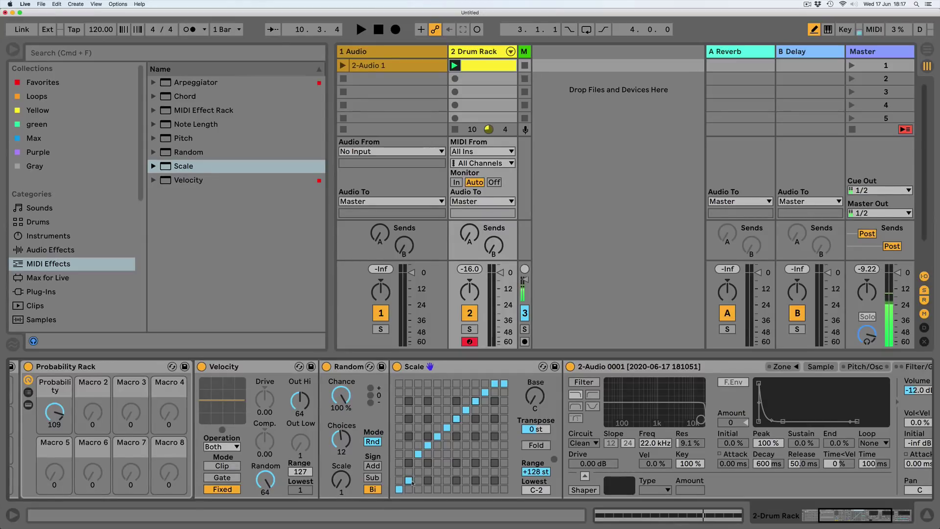
- Remap the Scale grid with D to E, D# to F#, E to G, F to G#, F# to B and G to C, clearing the notes above G
click(418, 463)
click(418, 472)
click(419, 463)
click(418, 454)
click(430, 436)
click(438, 427)
click(446, 418)
click(456, 392)
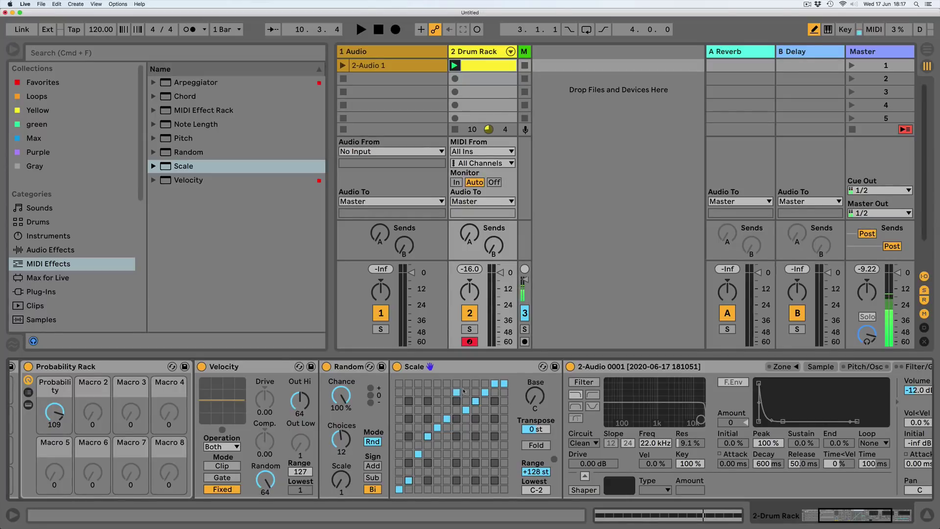
click(466, 385)
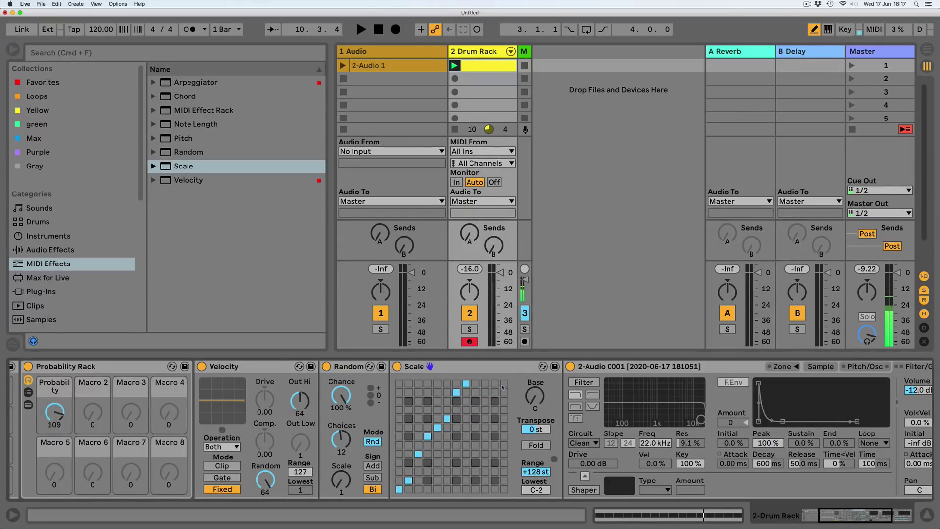
- Audition the clip and lengthen the Sampler's volume envelope release to 5.41 s
key(space)
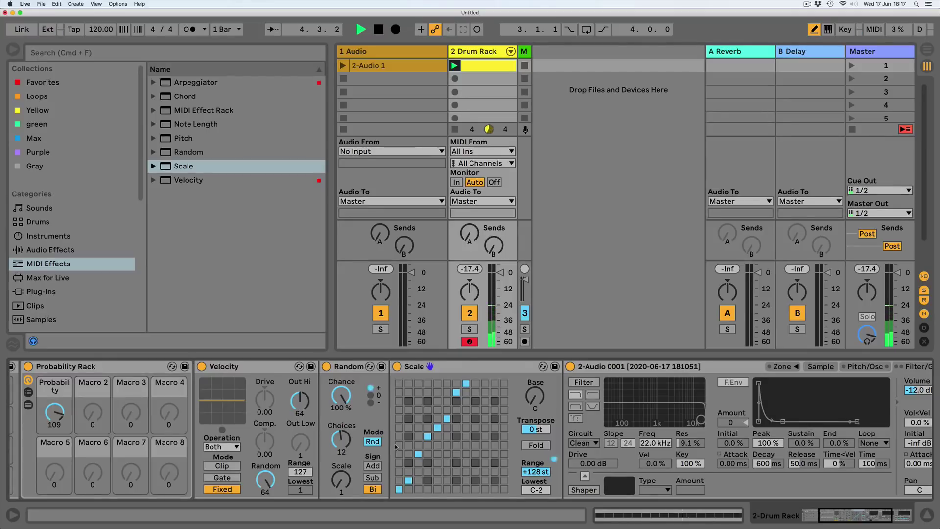
drag(835, 520, 856, 518)
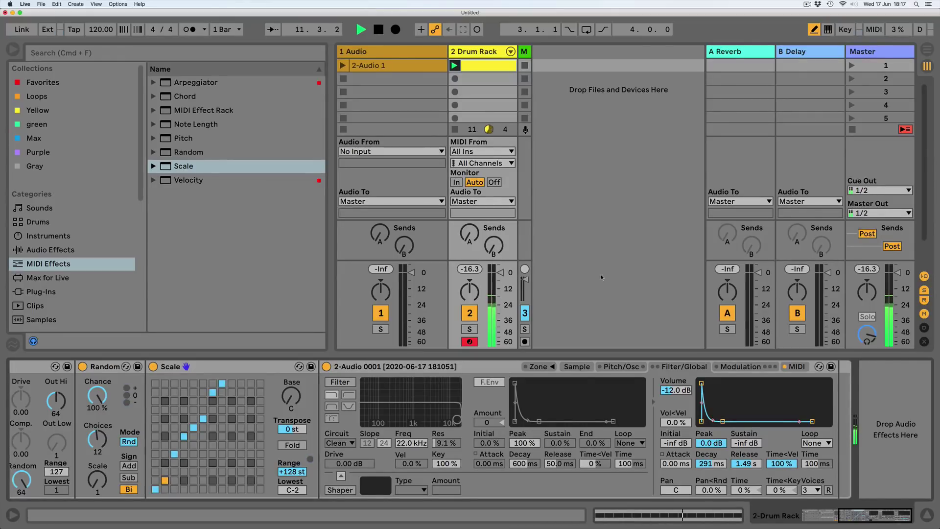
drag(738, 465, 738, 455)
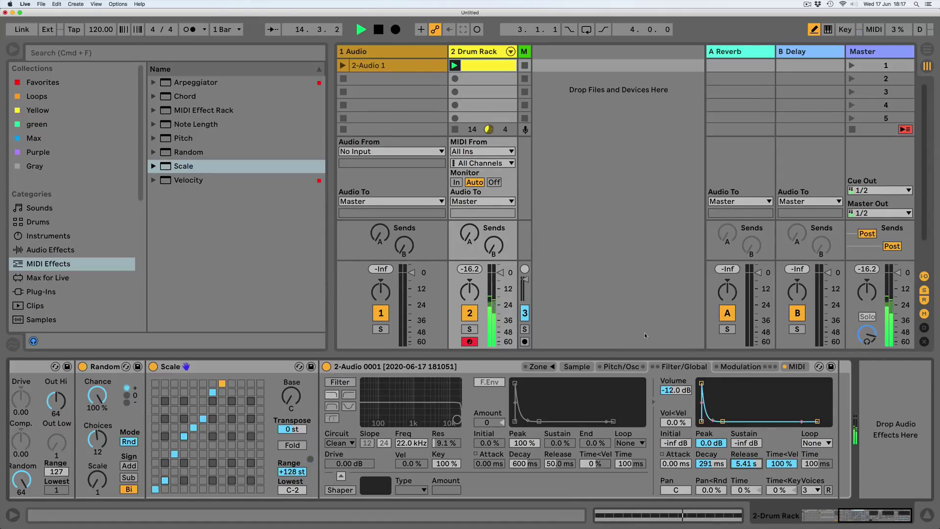
key(space)
- Show the Drum Rack's macros and map the Probability Rack's Probability control to Macro 1
scroll(172, 415, left, 5)
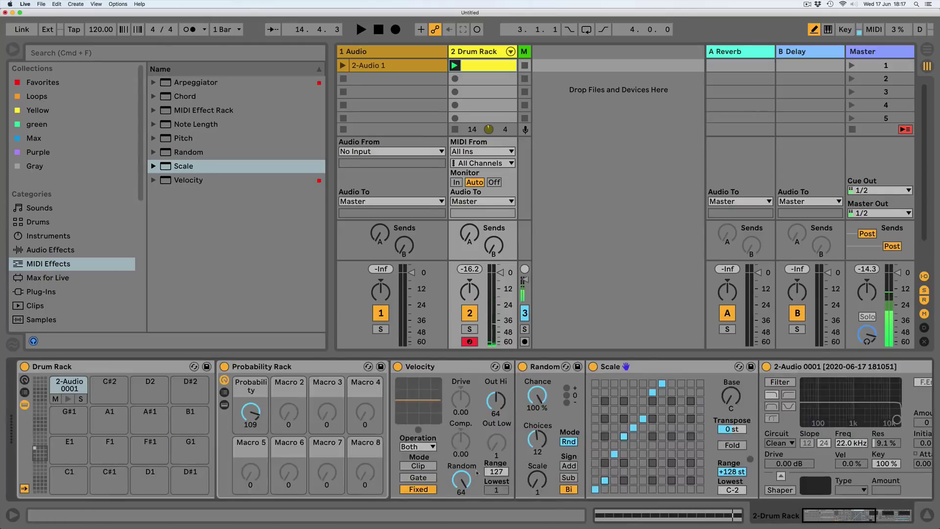
click(24, 379)
right_click(404, 413)
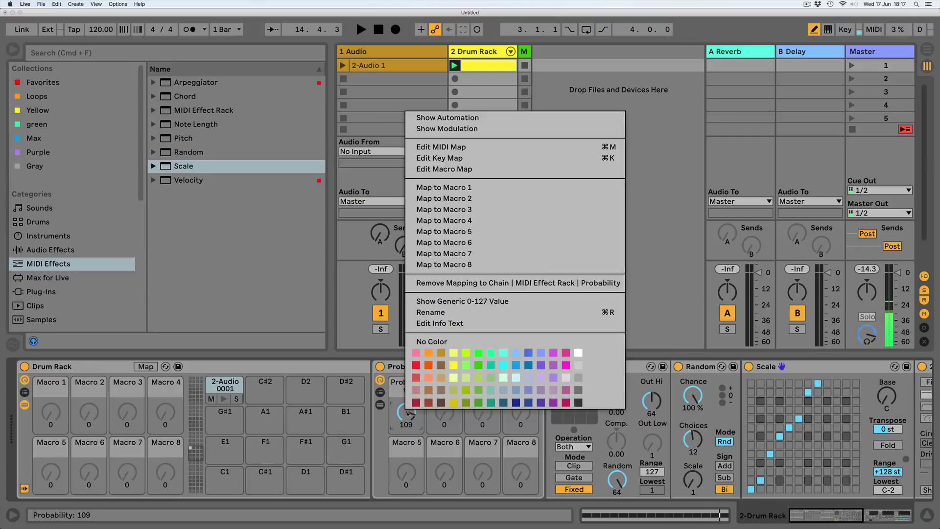
click(428, 187)
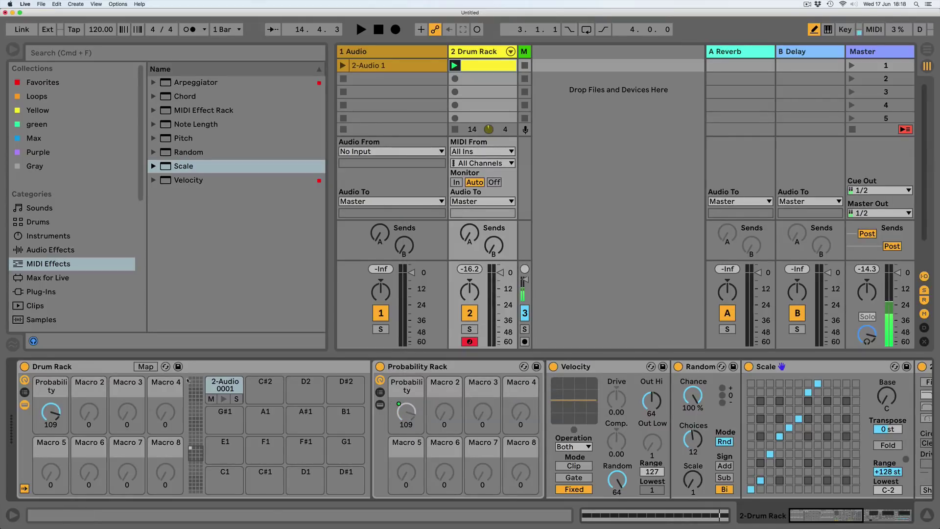
- Copy the 2-Audio 0001 pad to C#2 and fill its row in the Drum Rack clip with sixteenth notes
drag(226, 384, 262, 386)
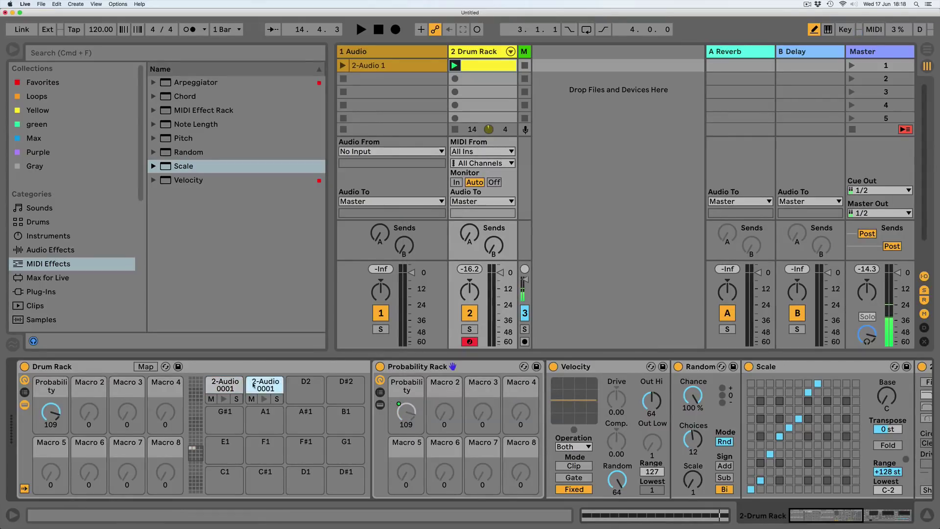
double_click(483, 67)
click(319, 406)
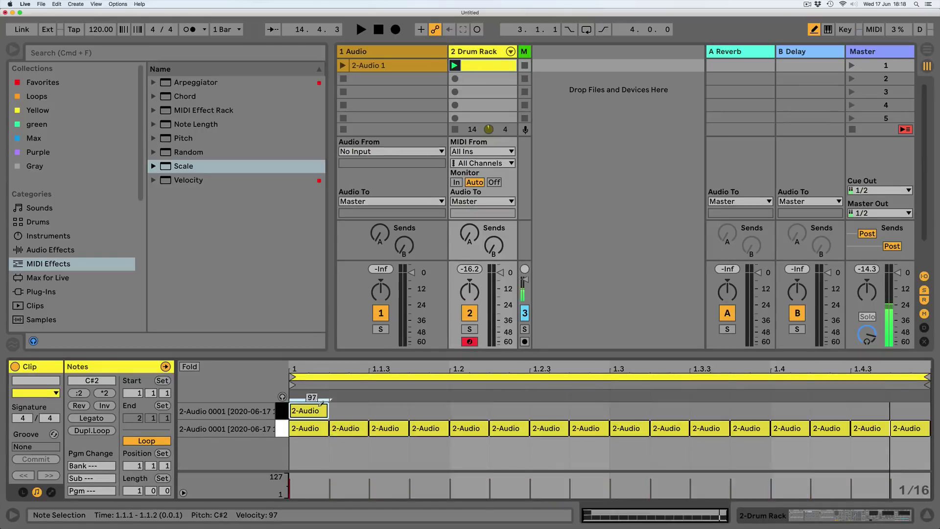
drag(319, 406, 923, 406)
key(shift+Tab)
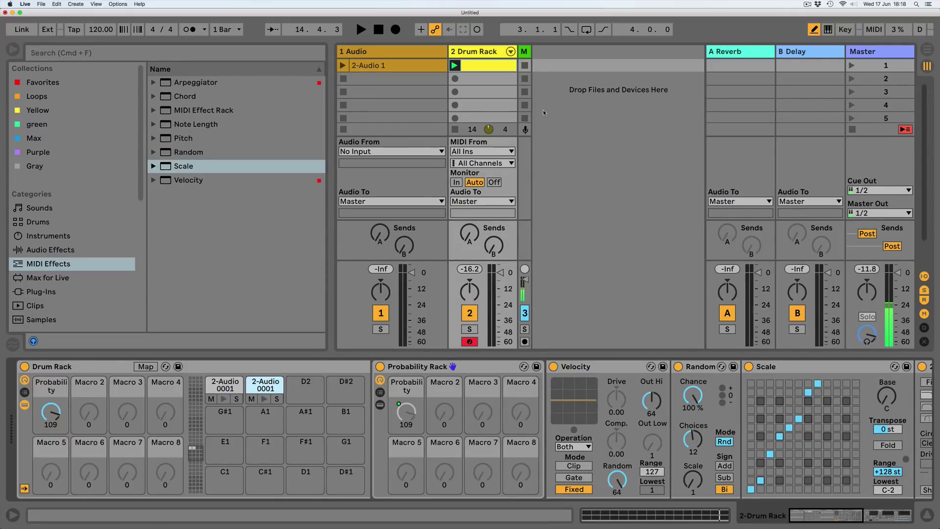
- Solo the C#2 pad, play the clip and set its Sampler's sustain mode to forward loop
click(277, 399)
click(454, 66)
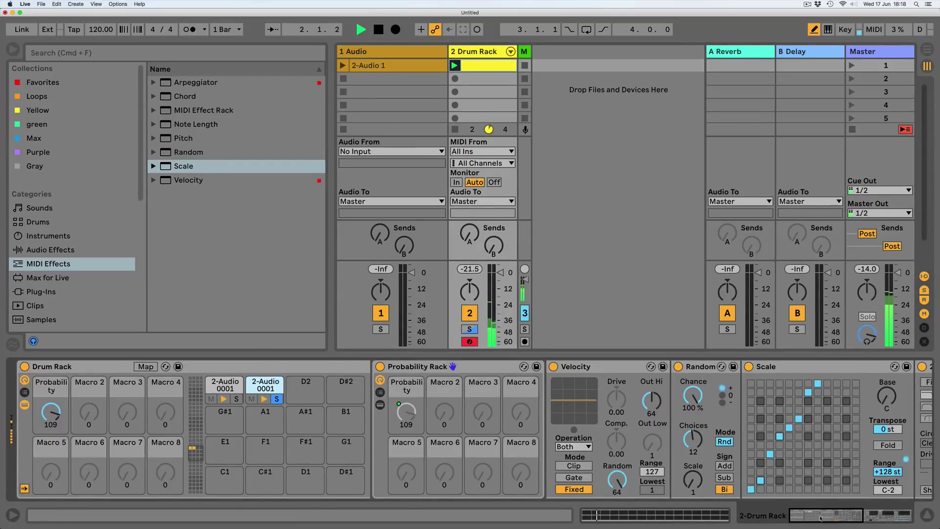
click(887, 514)
click(576, 366)
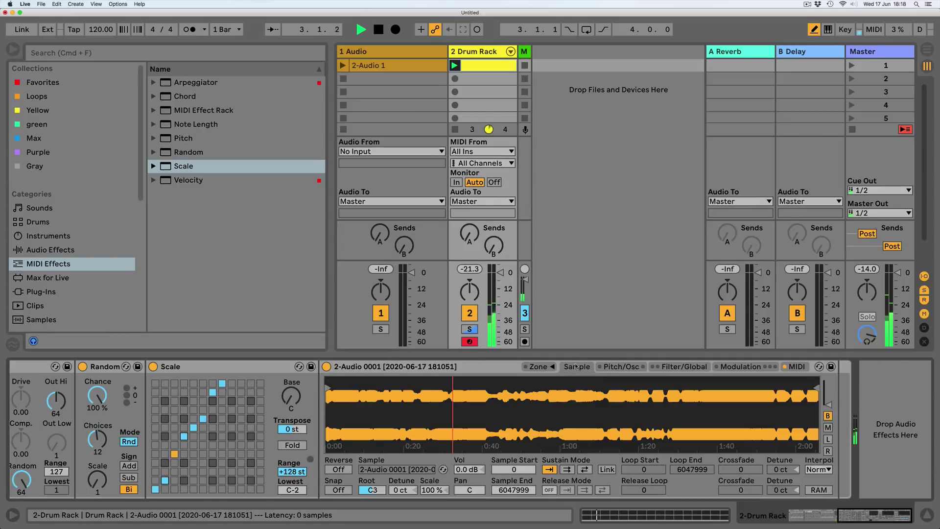
click(566, 470)
key(space)
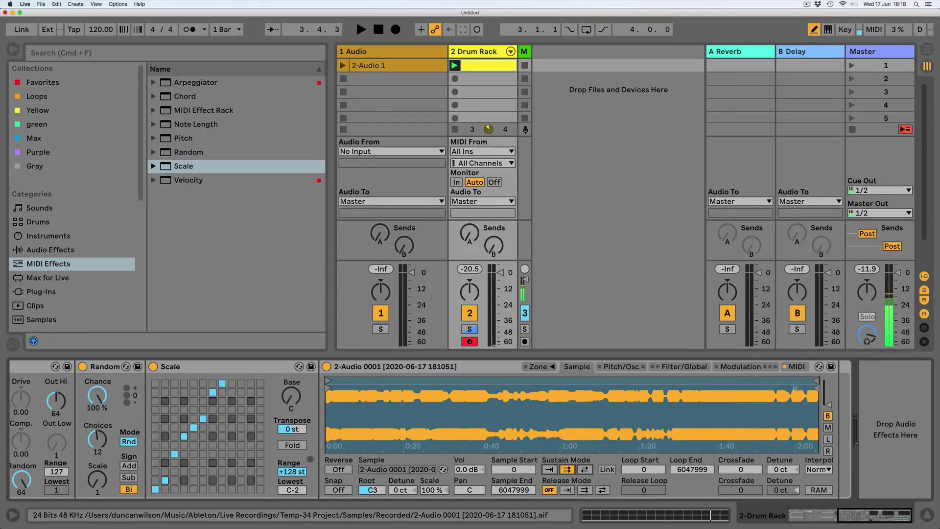
- Shorten the sustain loop to a loop start of 15281 and a loop end of 15754 while auditioning it
mouse_move(814, 382)
mouse_down()
mouse_move(328, 387)
mouse_move(325, 404)
mouse_move(347, 382)
mouse_move(347, 404)
mouse_up()
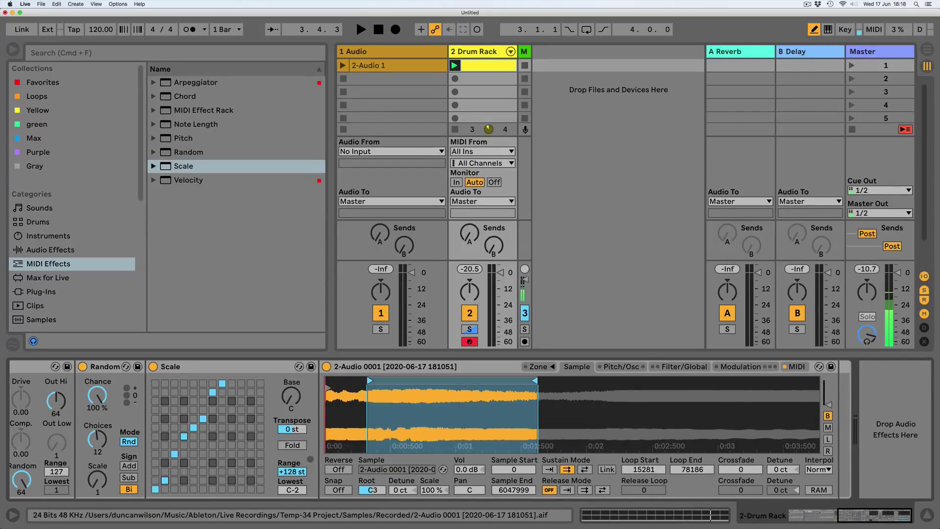
mouse_move(535, 381)
mouse_down()
mouse_move(374, 381)
mouse_move(448, 403)
mouse_up()
mouse_move(558, 381)
mouse_down()
mouse_move(423, 381)
mouse_move(562, 416)
mouse_up()
key(space)
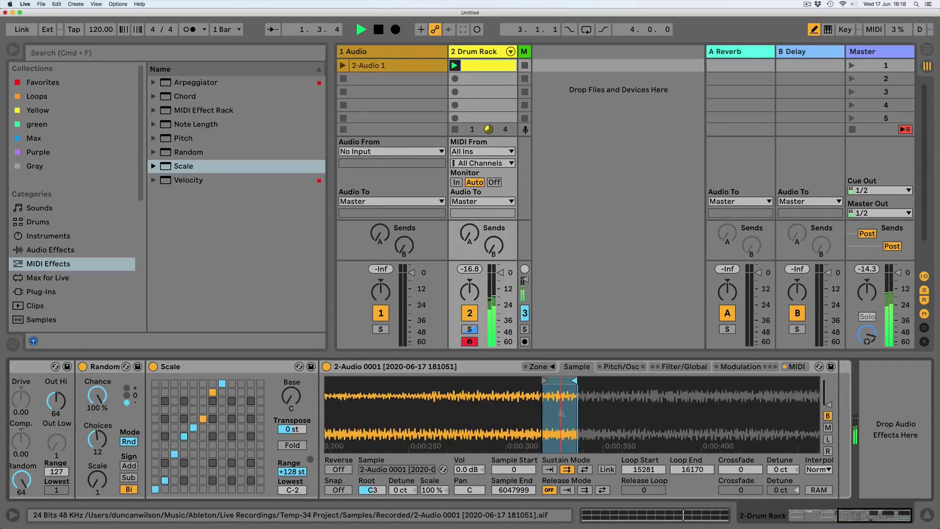
key(space)
drag(575, 381, 558, 380)
key(space)
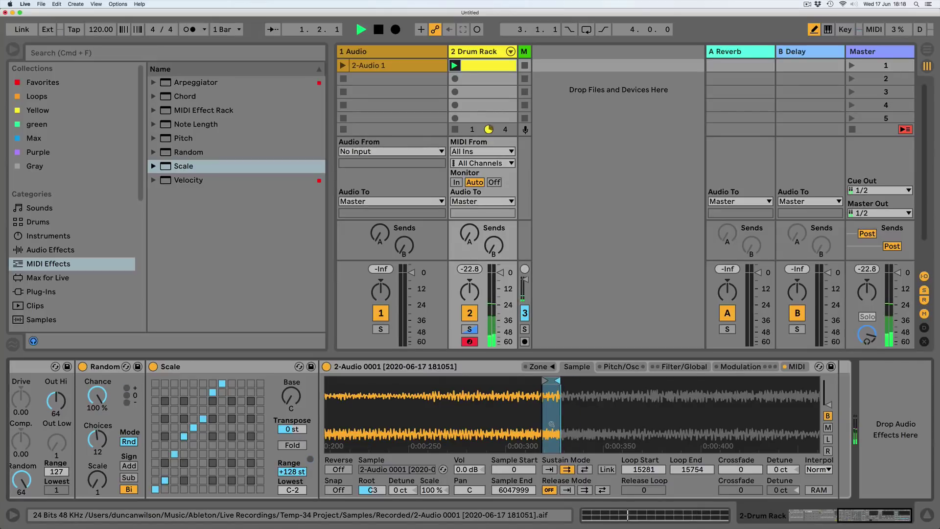
- Audition the sustain loop with a crossfade of 473 and settle the crossfade on 33
drag(542, 421, 341, 437)
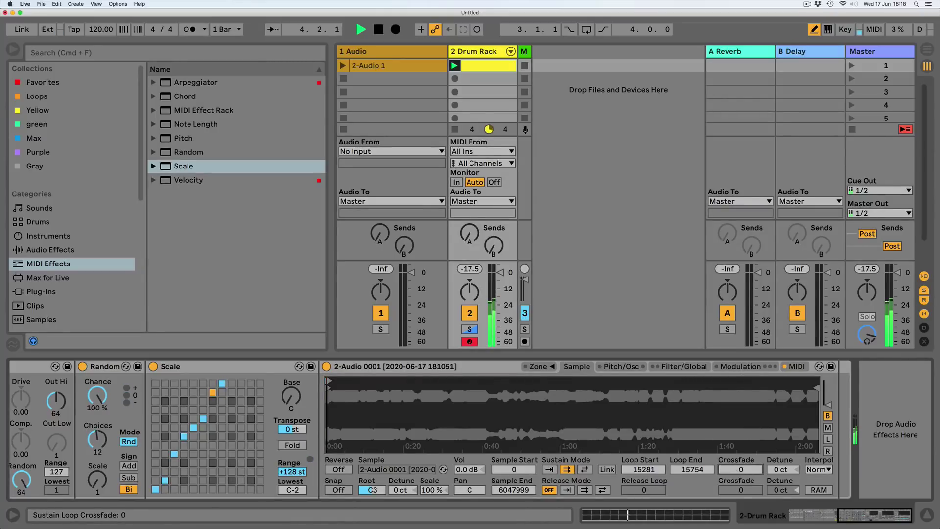
drag(327, 408, 327, 480)
key(space)
drag(730, 467, 730, 421)
key(space)
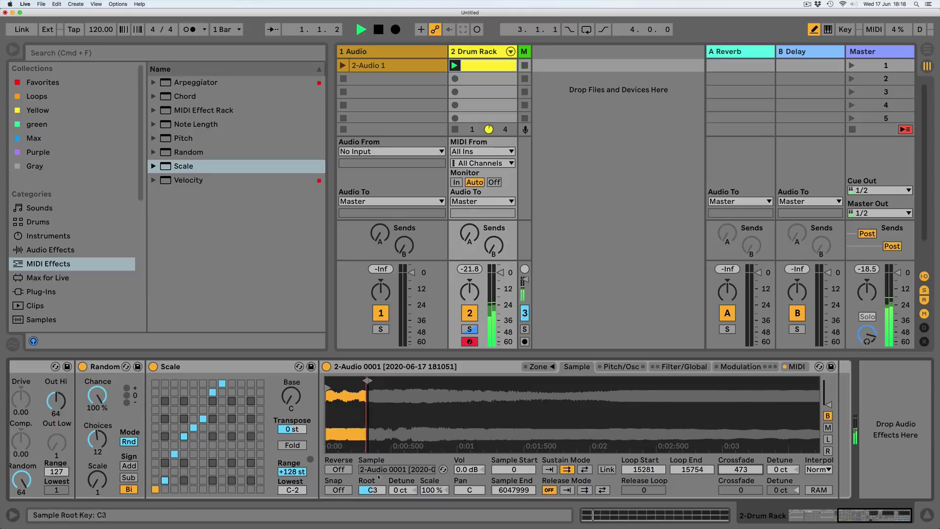
drag(356, 419, 356, 450)
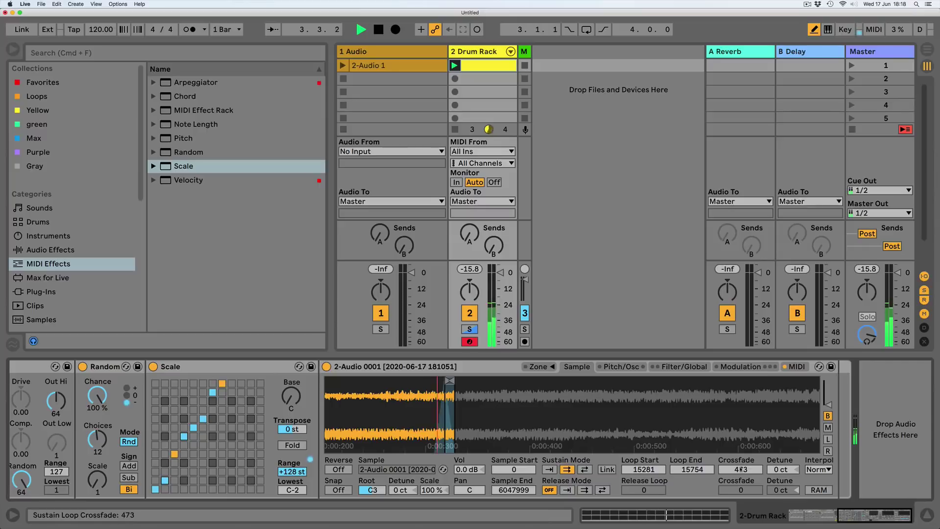
drag(740, 469, 741, 509)
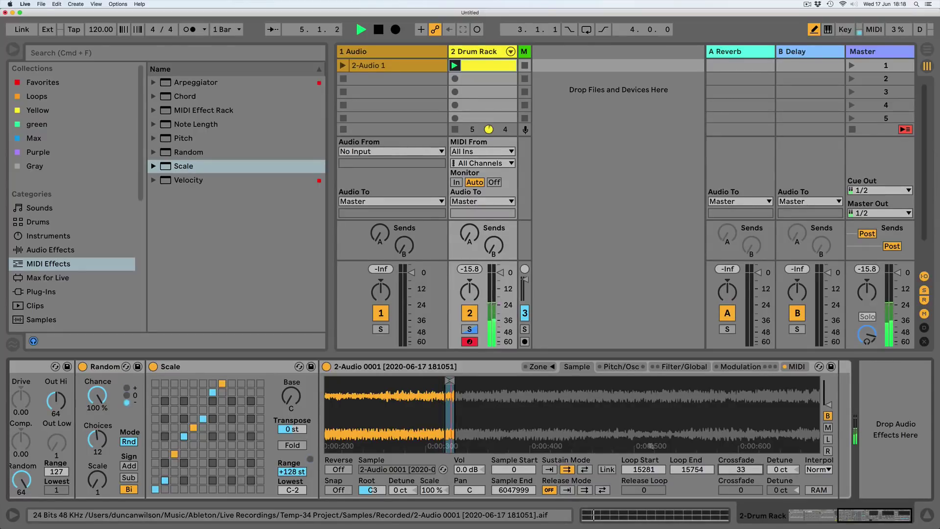
key(space)
drag(542, 416, 542, 384)
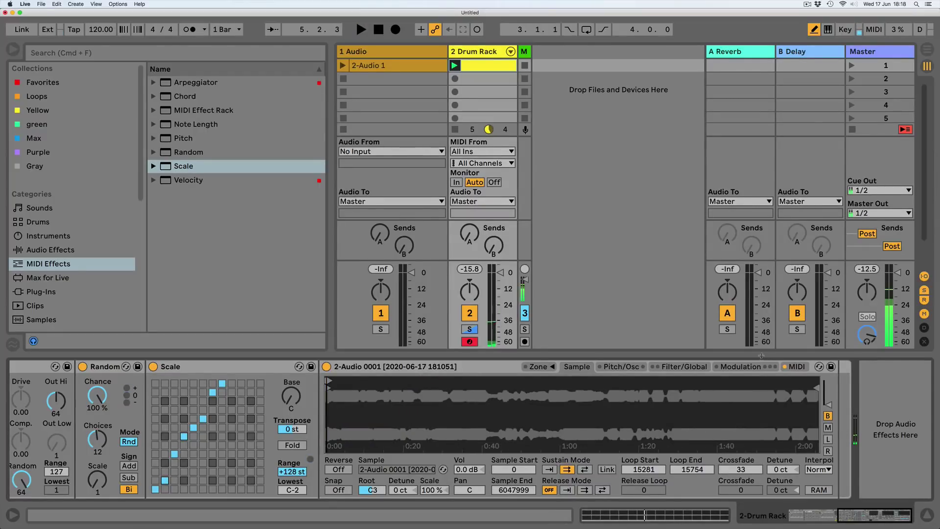
- Enable the Sampler's LFO 2 and LFO 3 and give LFO 2 the random stepped waveform
click(739, 366)
click(634, 382)
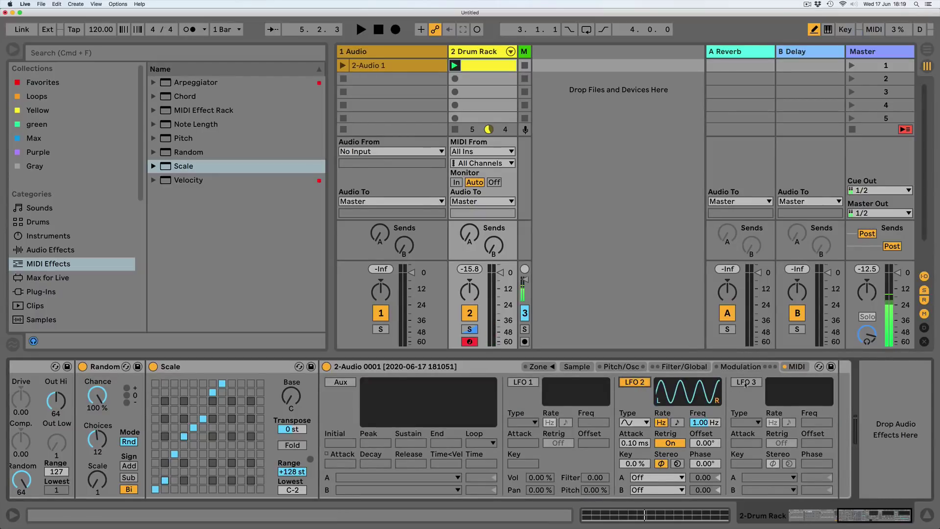
click(746, 381)
click(639, 423)
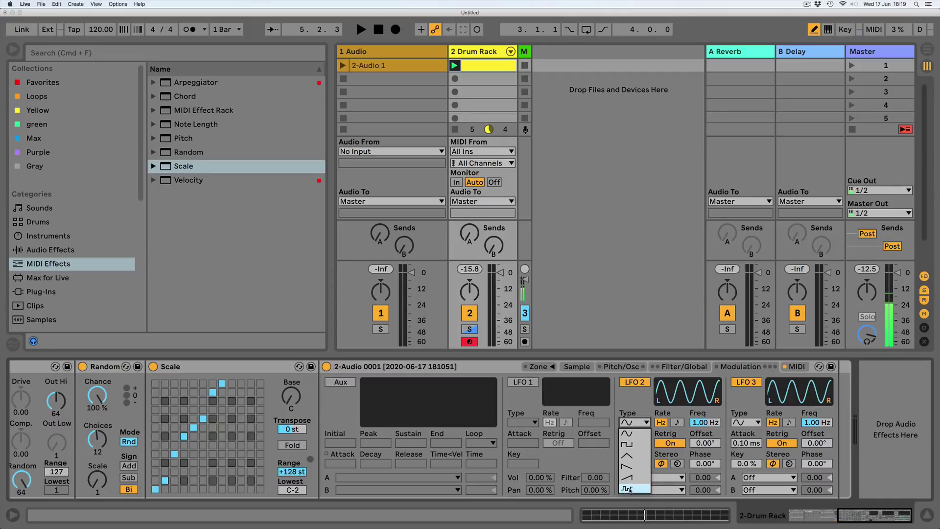
click(629, 488)
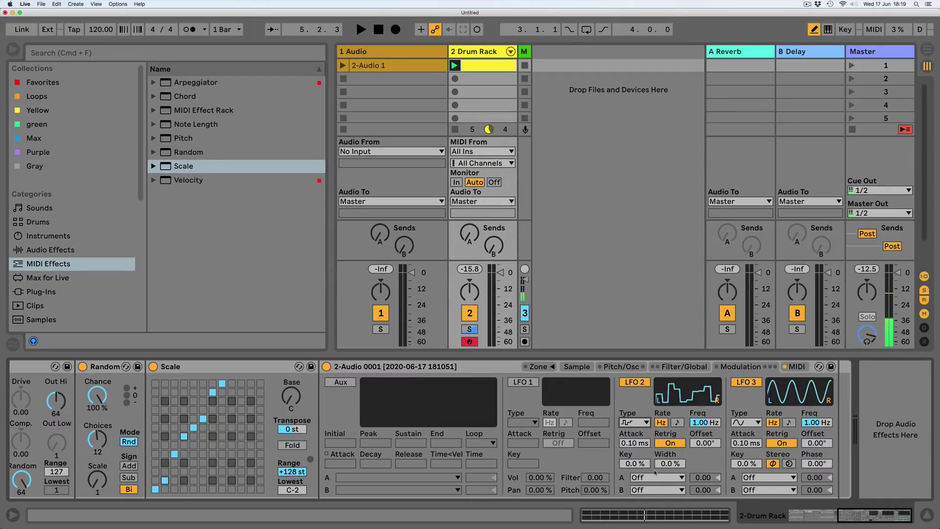
click(661, 478)
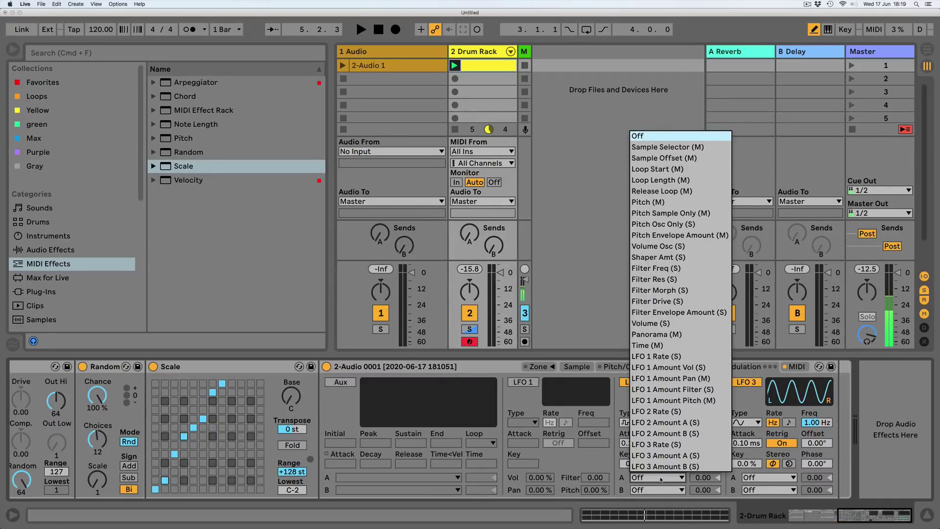
click(756, 403)
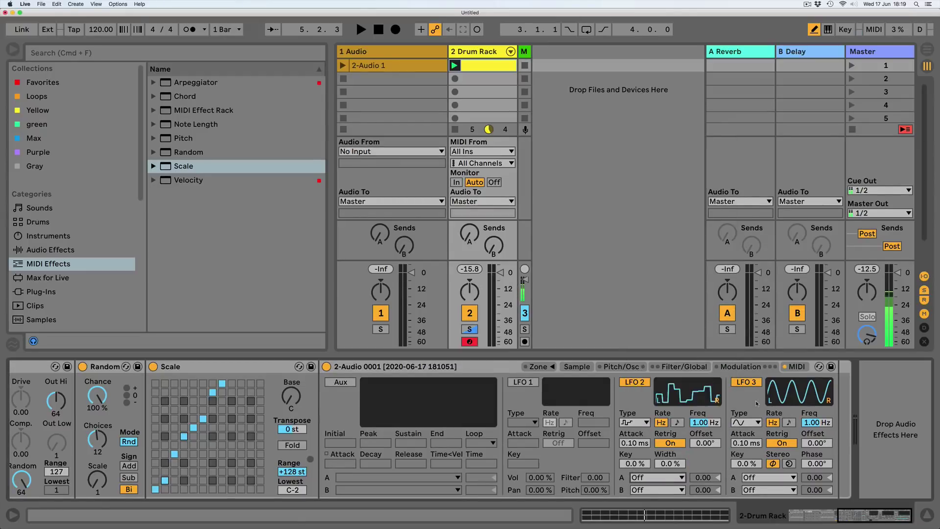
- Change the Sampler's velocity modulation destination A to Loop Start
click(796, 366)
click(429, 409)
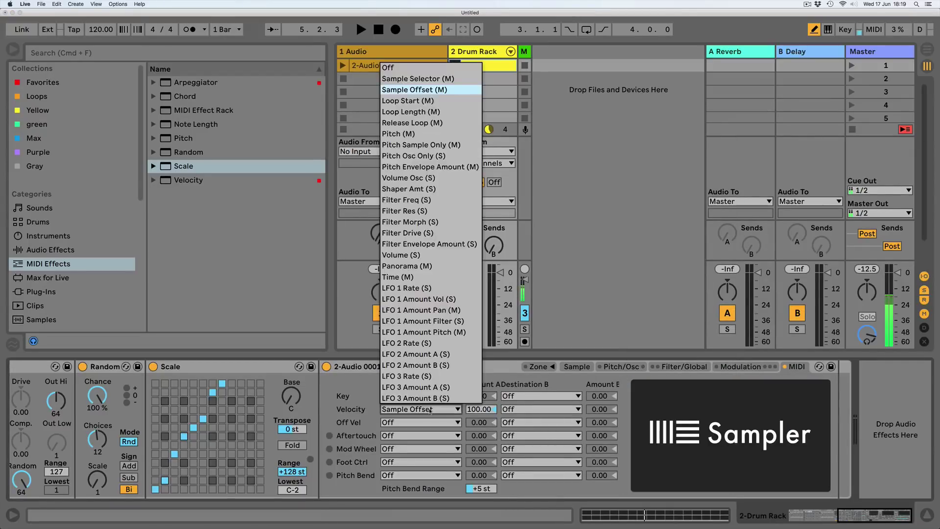
click(395, 101)
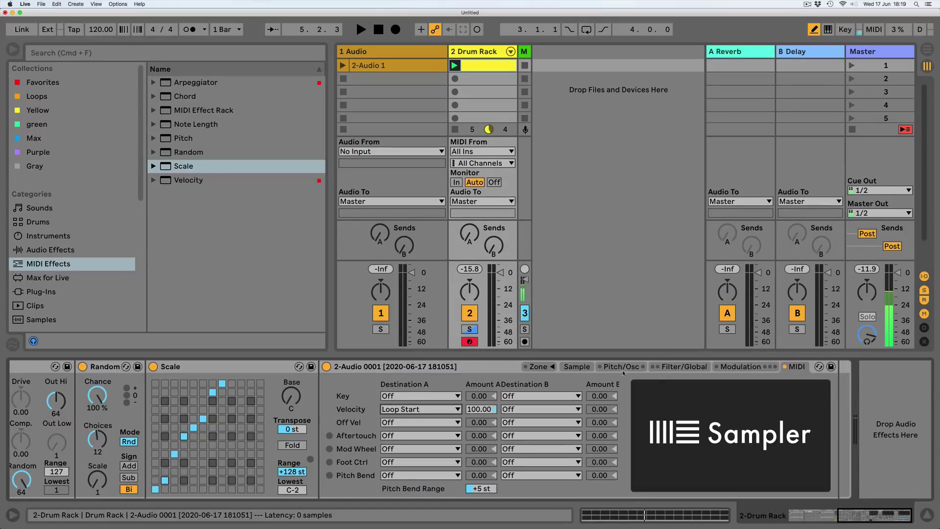
- Set LFO 2's frequency to 0.01 Hz and route its destination A to Loop Length with an amount of 90
click(732, 368)
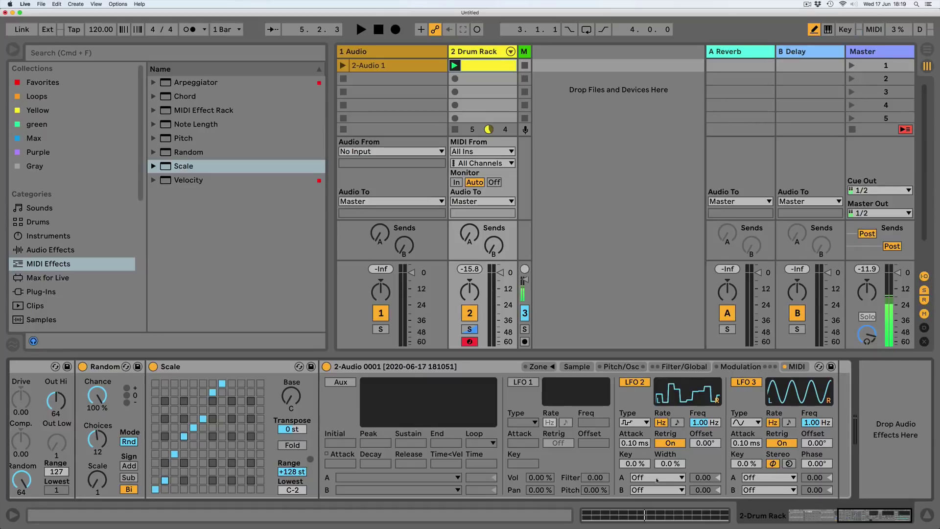
drag(701, 422, 701, 470)
click(644, 478)
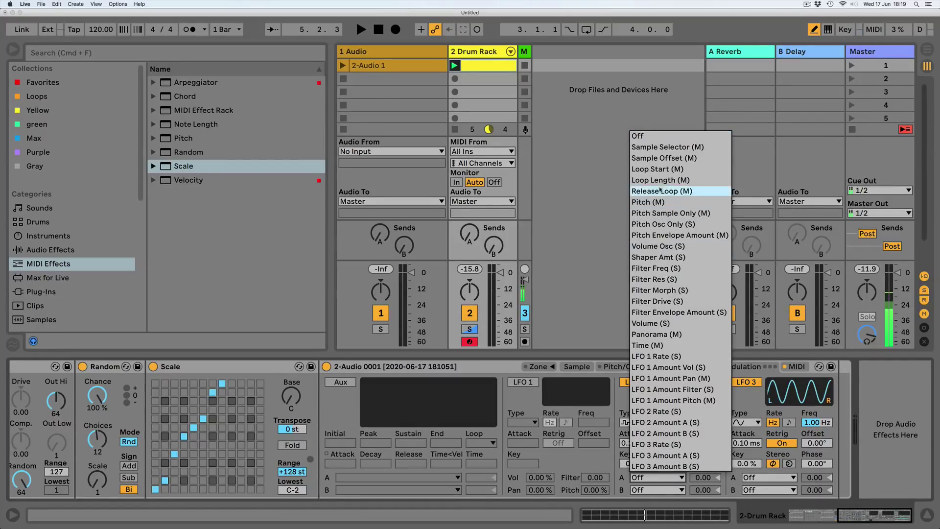
click(661, 181)
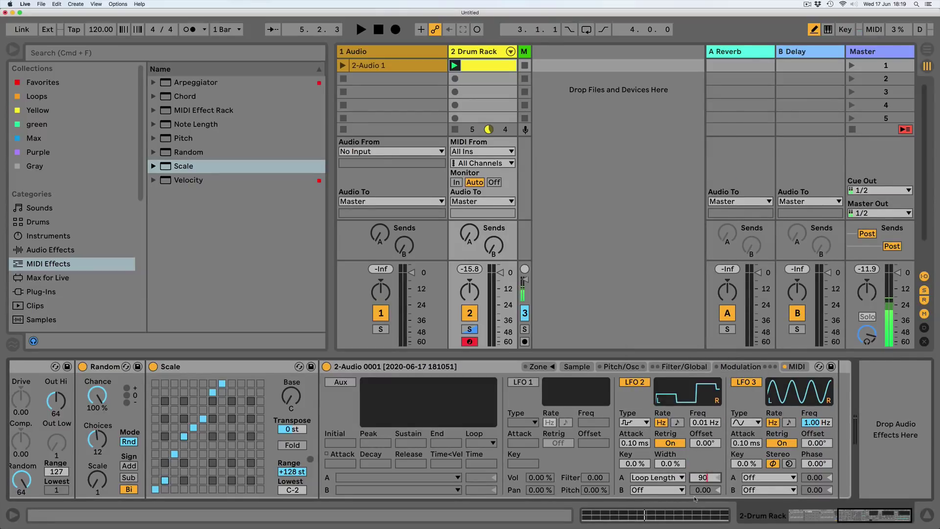
key(Return)
- Play the clip and examine the sustain loop area of the Sampler's waveform
key(space)
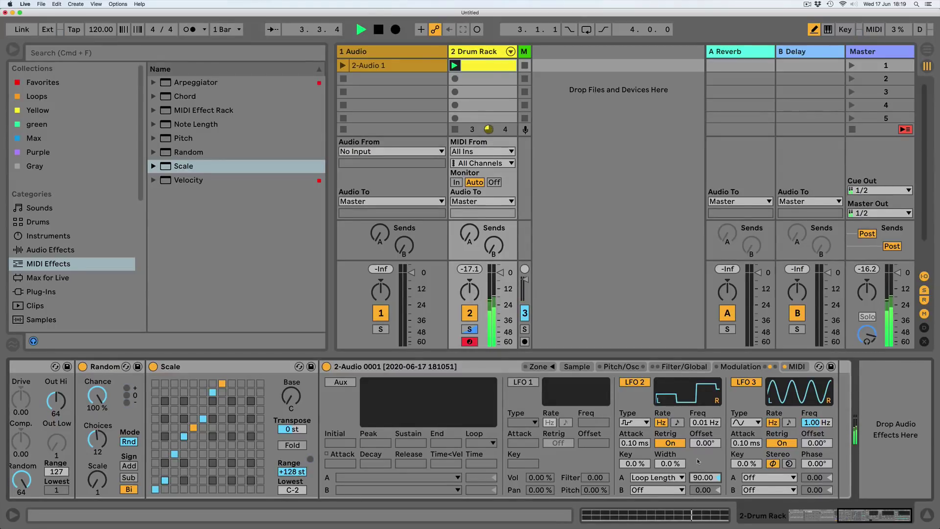
click(577, 367)
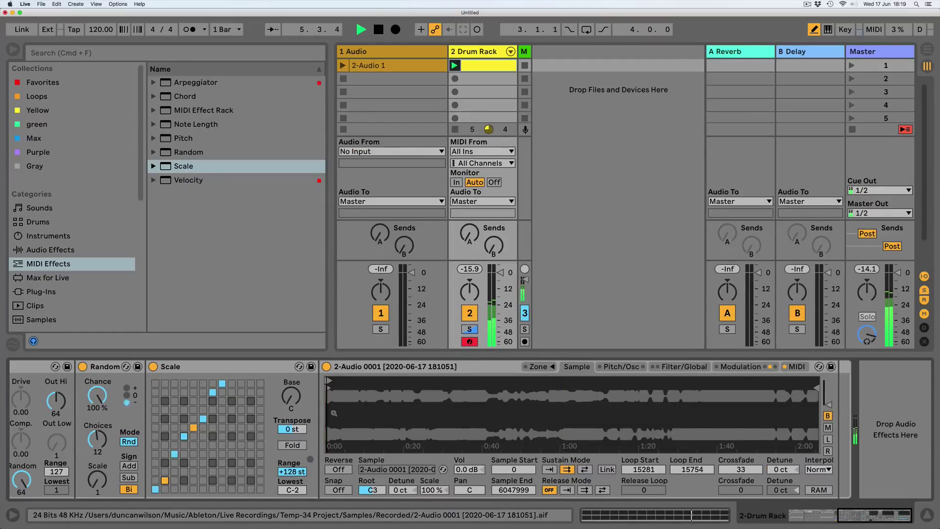
drag(333, 412, 335, 469)
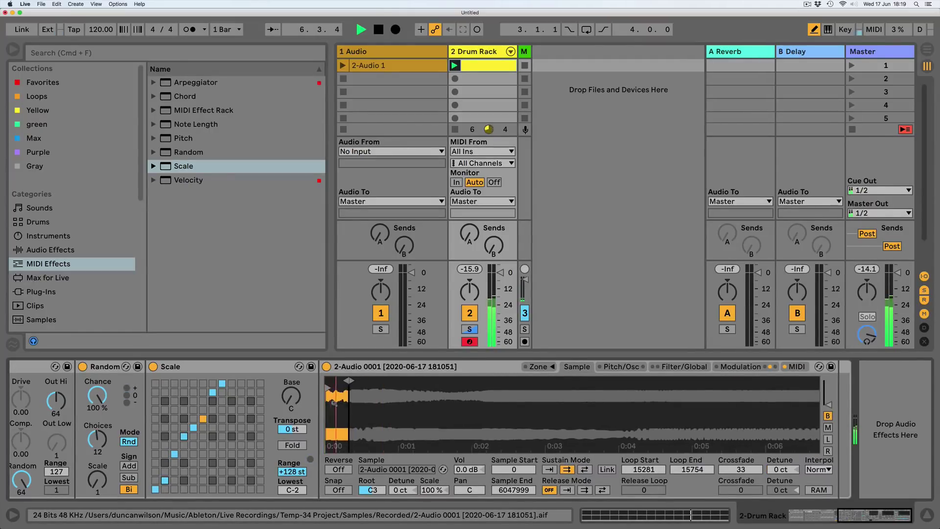
- Link the Sampler's sample start to its loop start, then play the clip with the waveform view showing the whole sample
key(space)
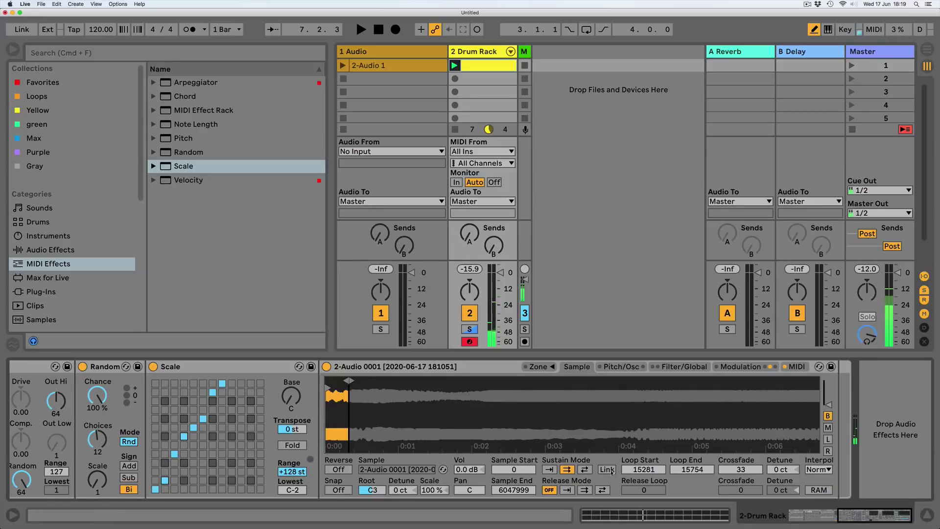
click(607, 469)
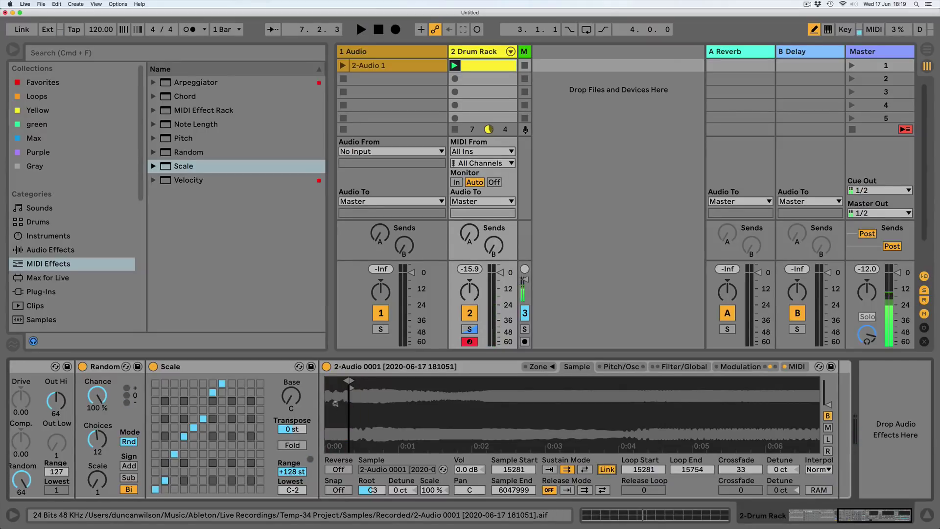
key(space)
drag(336, 407, 336, 357)
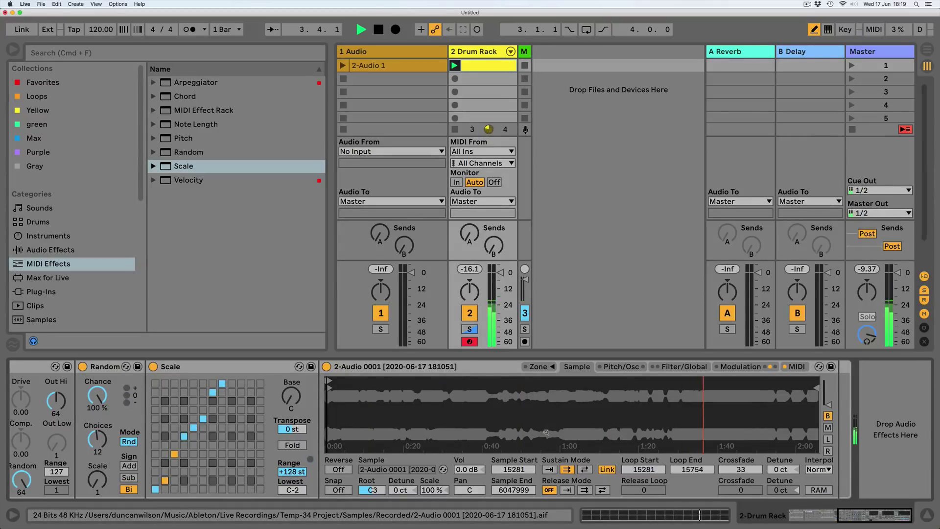
key(space)
- Give the Sampler's LFO 3 a triangle waveform at 0.02 Hz and route its destination A to Loop Start
click(740, 366)
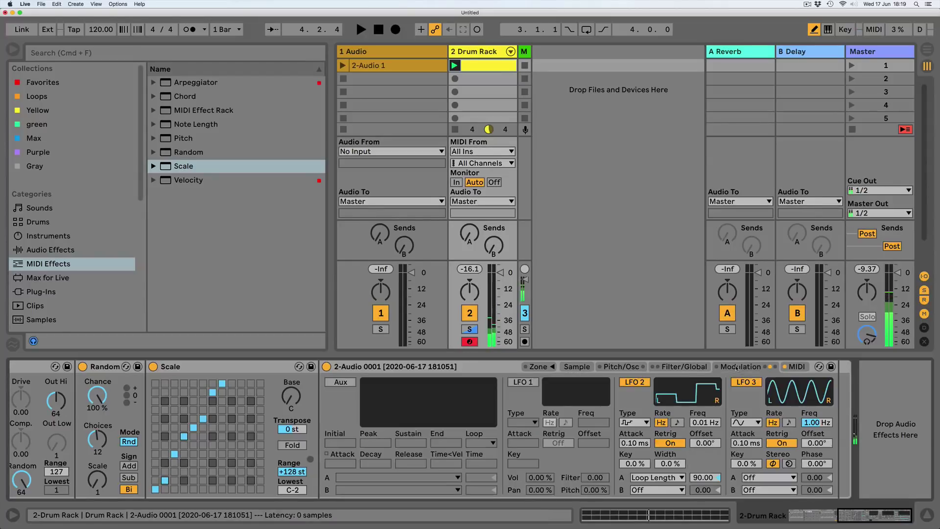
click(746, 422)
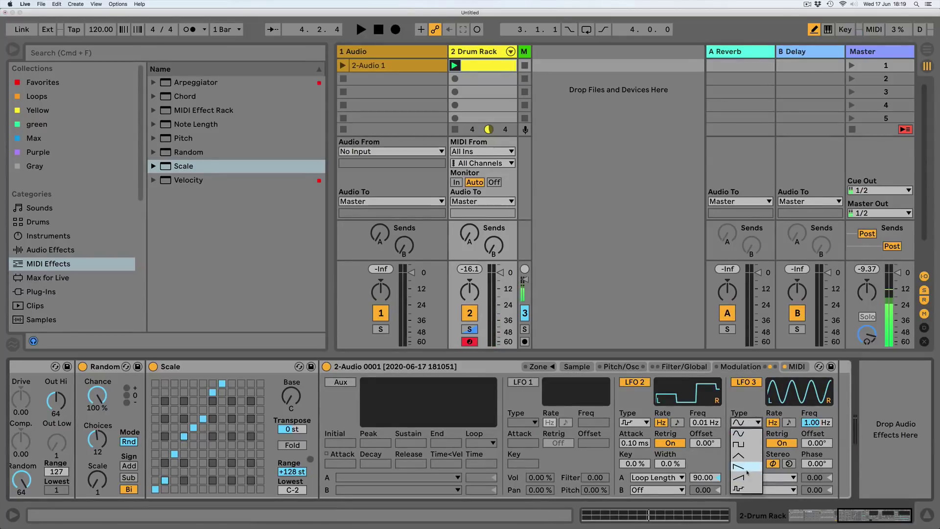
click(746, 477)
click(746, 422)
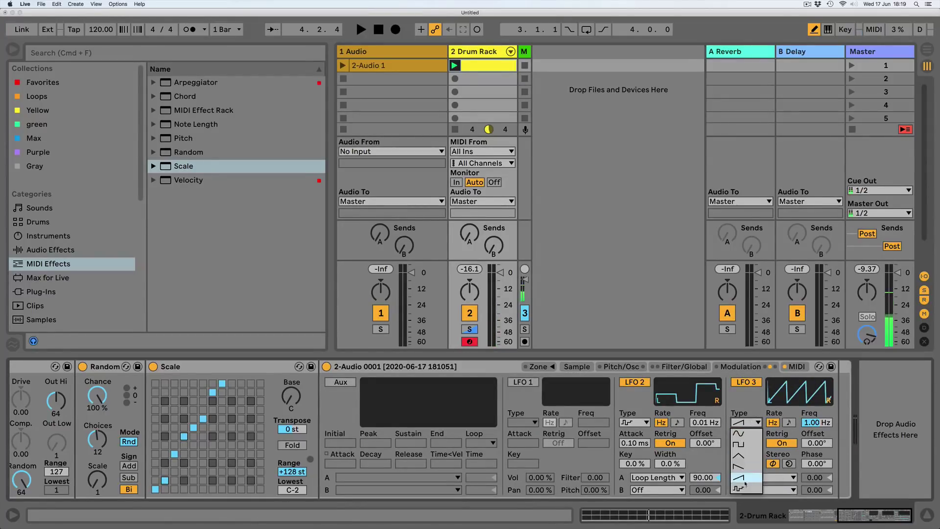
click(743, 455)
click(777, 477)
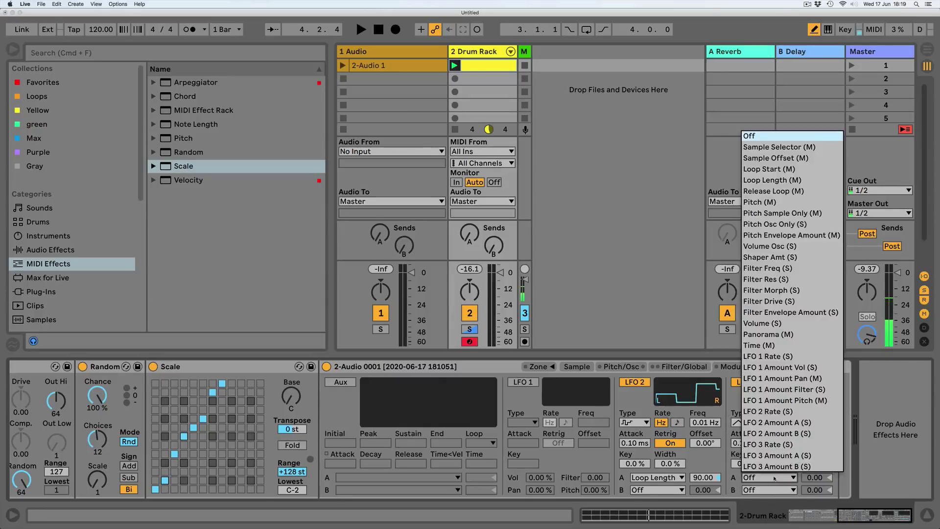
click(771, 169)
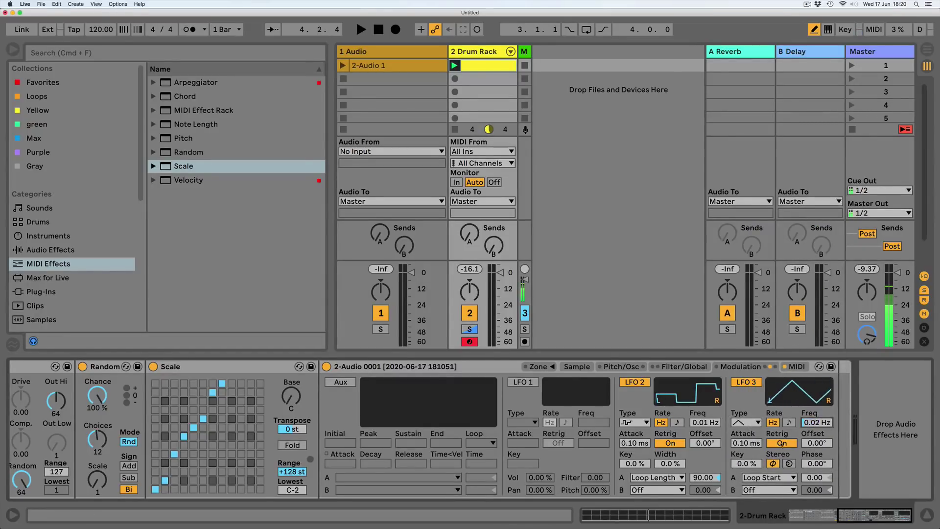
- Turn off LFO 3's retrigger, set its Loop Start amount to 10, and play the clip
click(782, 442)
click(814, 477)
text(10)
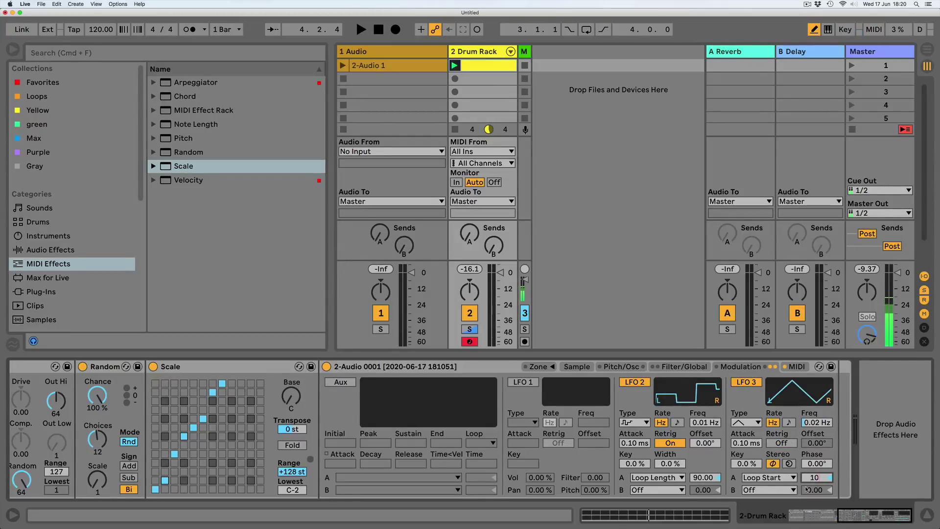
key(Return)
key(space)
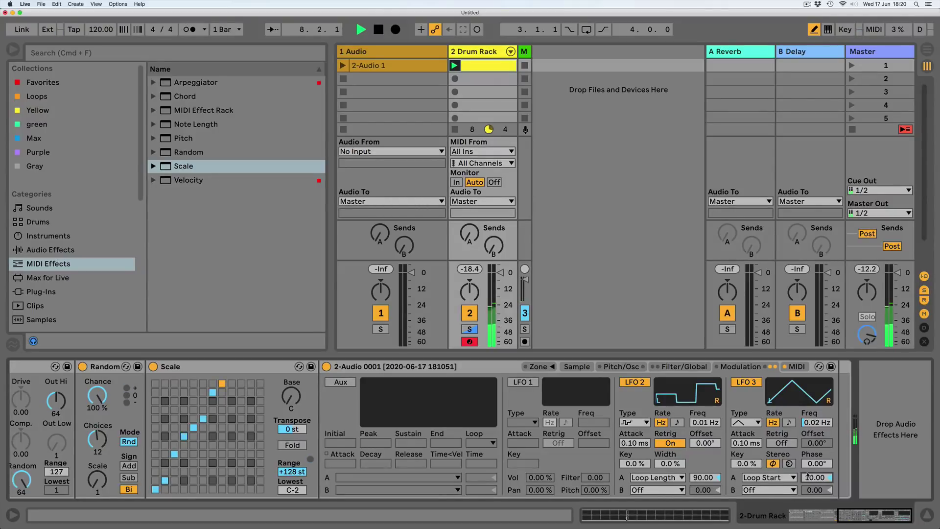
- Route LFO 2's destination B to LFO 3 Rate with an amount of 100 and raise LFO 3's frequency to 0.07 Hz
click(679, 490)
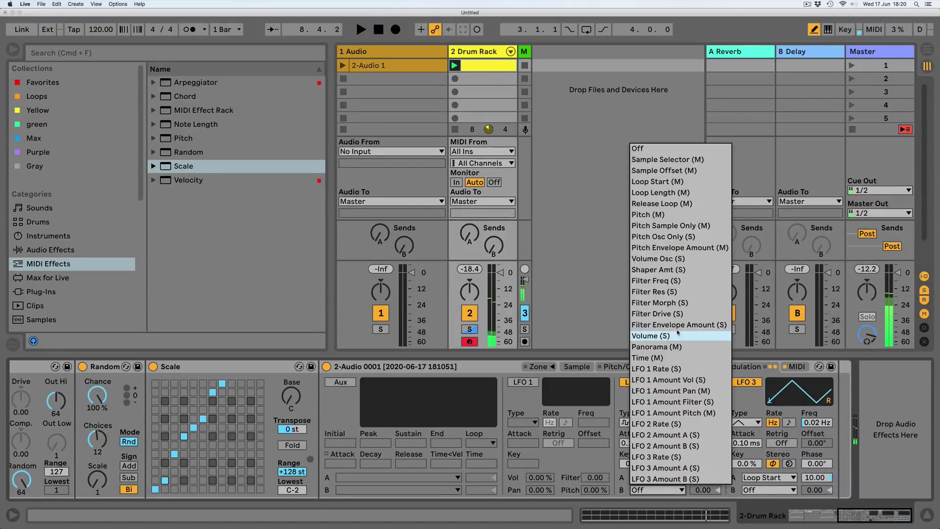
click(659, 423)
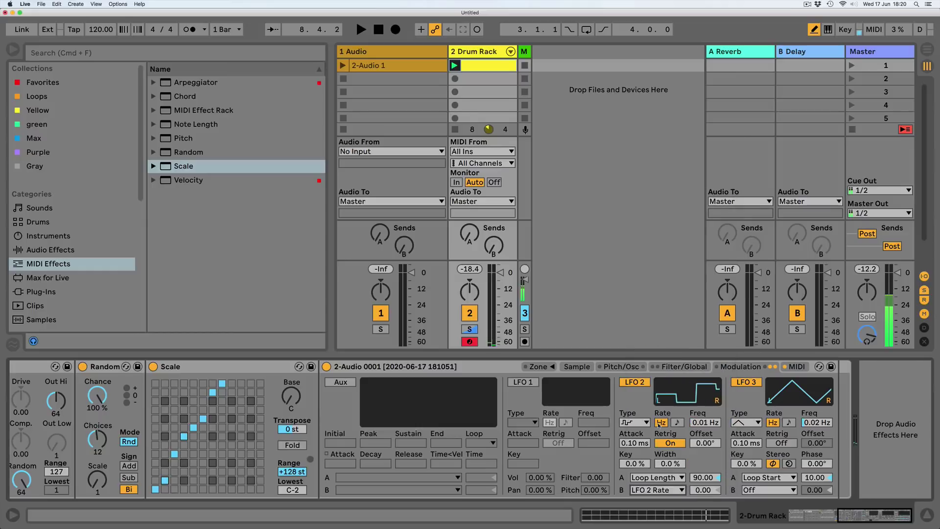
click(680, 489)
click(654, 457)
drag(702, 491, 701, 465)
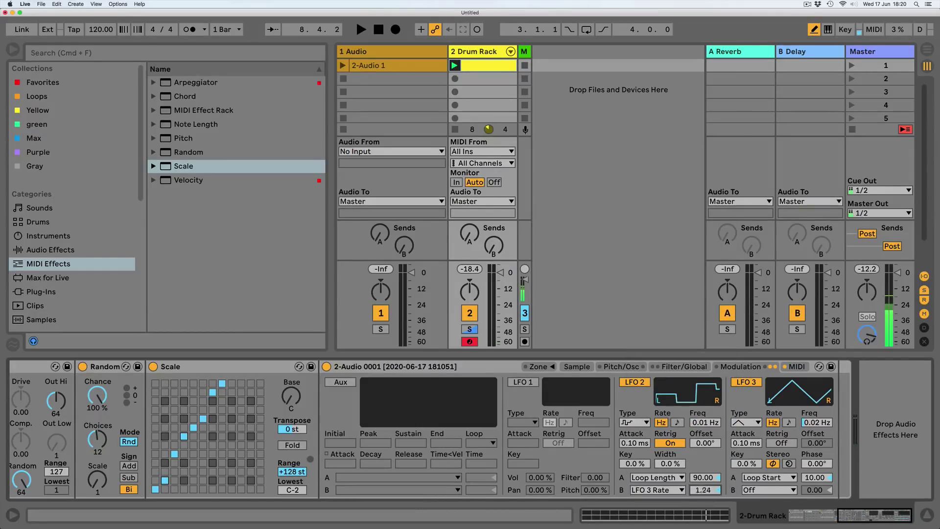
key(space)
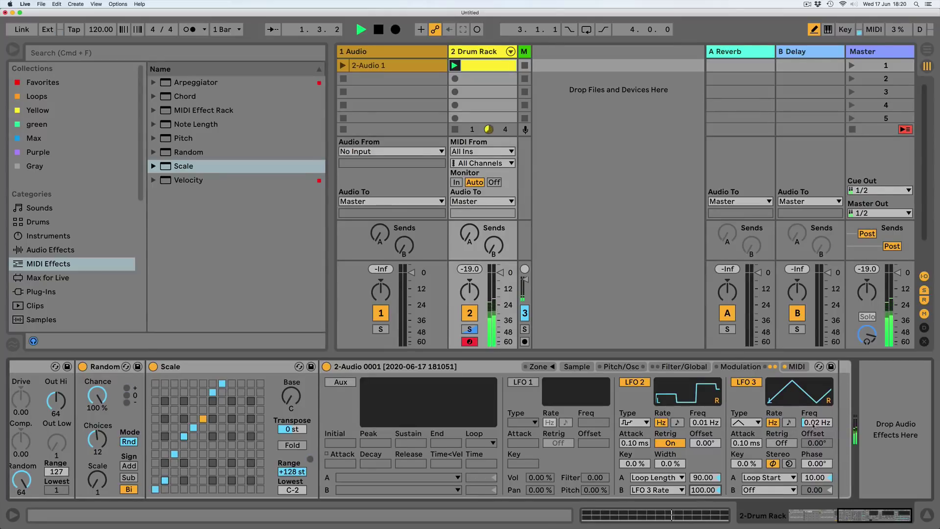
drag(806, 426, 806, 423)
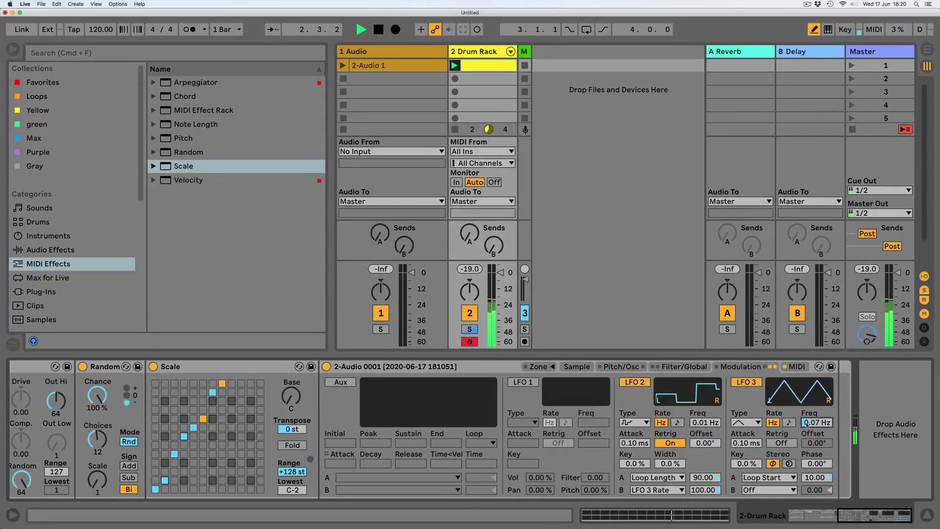
key(space)
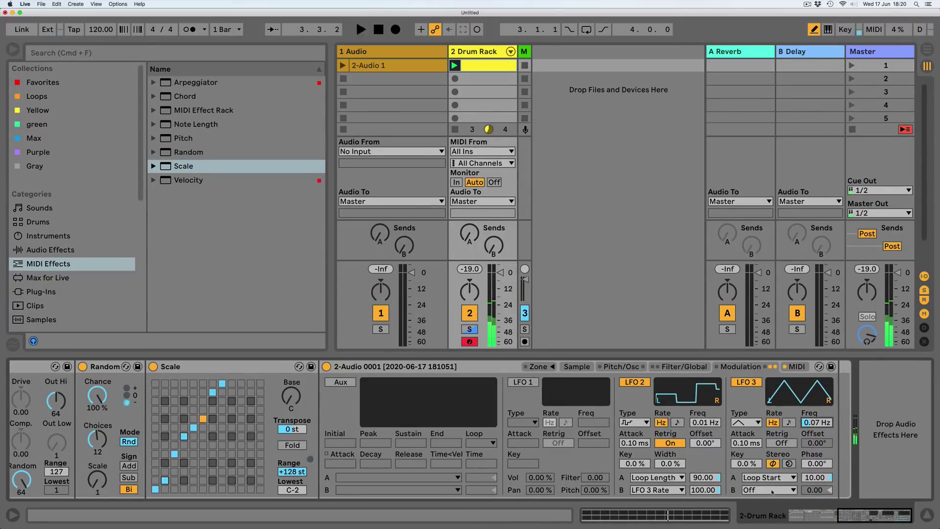
- Route LFO 3's destination B to Loop Length with an amount of 25.12 and set its frequency to 0.19 Hz
click(770, 489)
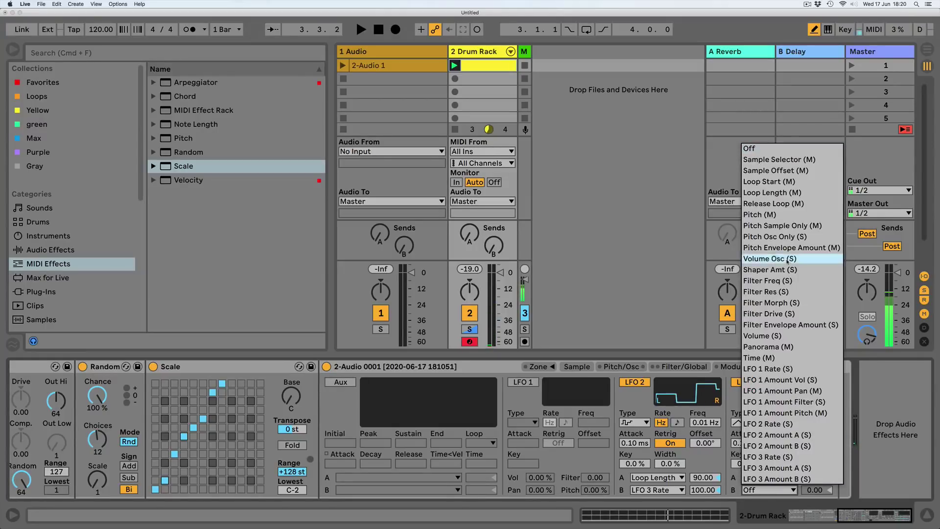
click(756, 193)
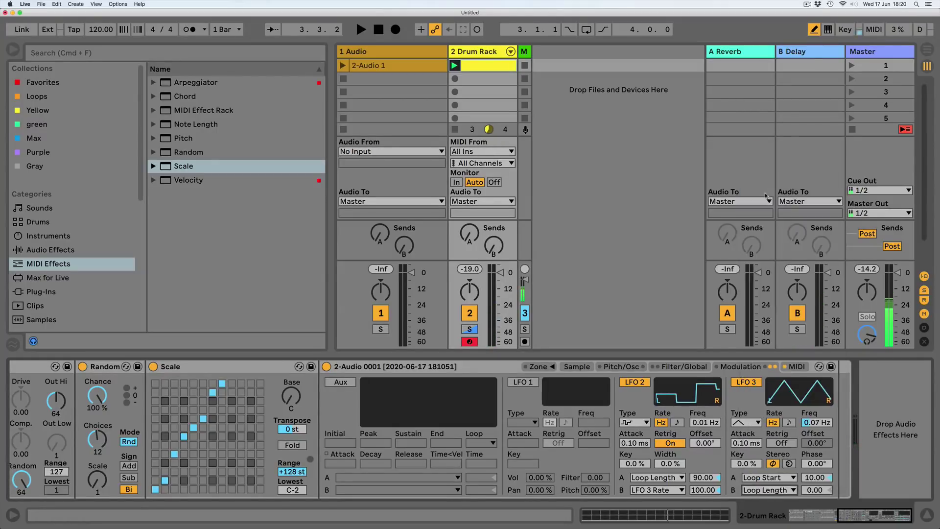
mouse_move(813, 490)
mouse_down()
mouse_move(813, 475)
mouse_move(813, 487)
mouse_up()
key(space)
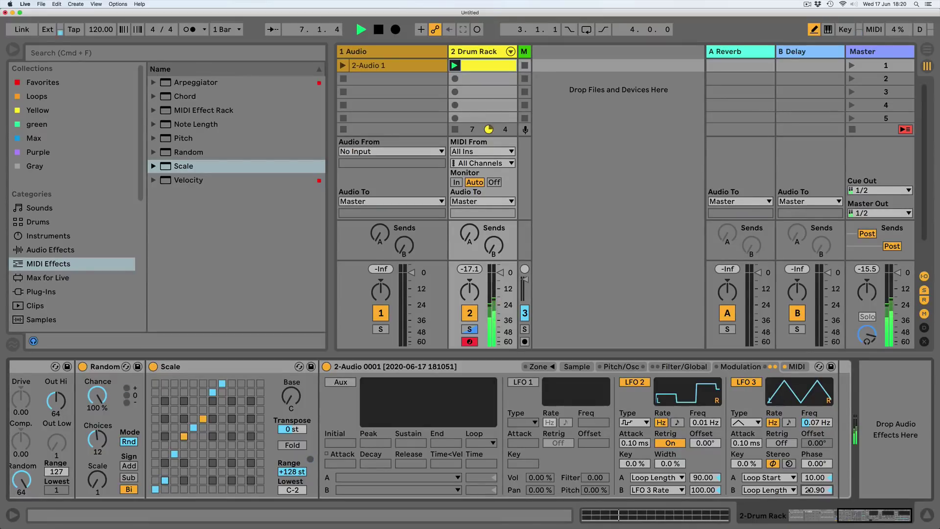
drag(808, 493, 809, 489)
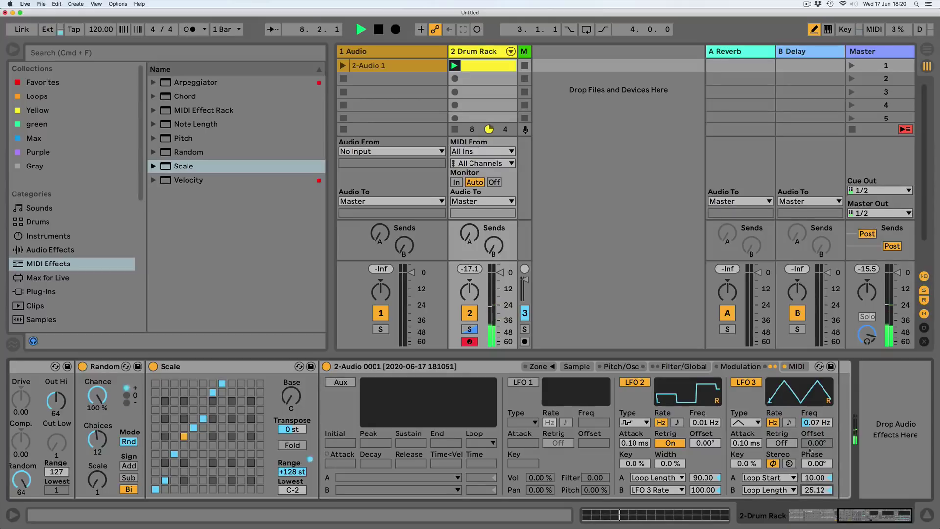
drag(814, 426, 814, 415)
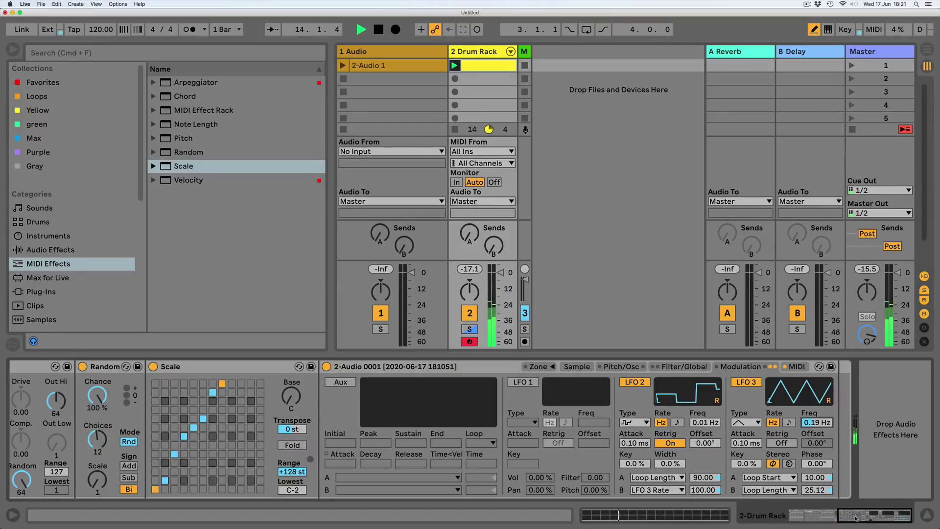
- Stop playback and unsolo the second Sampler pad in the Drum Rack
drag(853, 519, 794, 521)
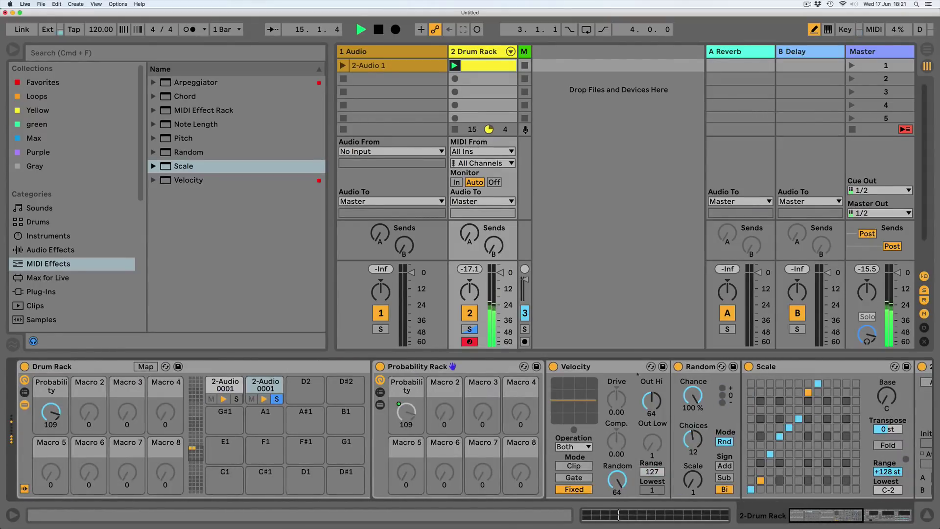
key(space)
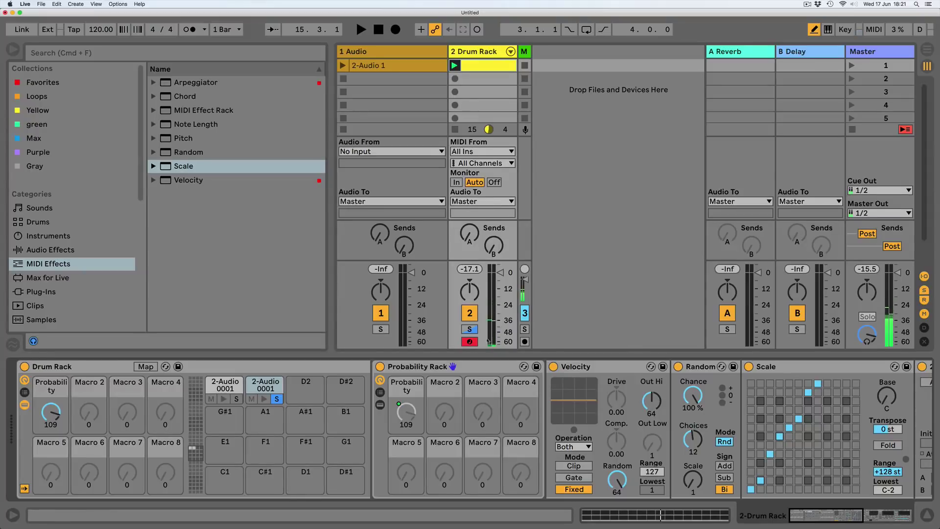
click(278, 399)
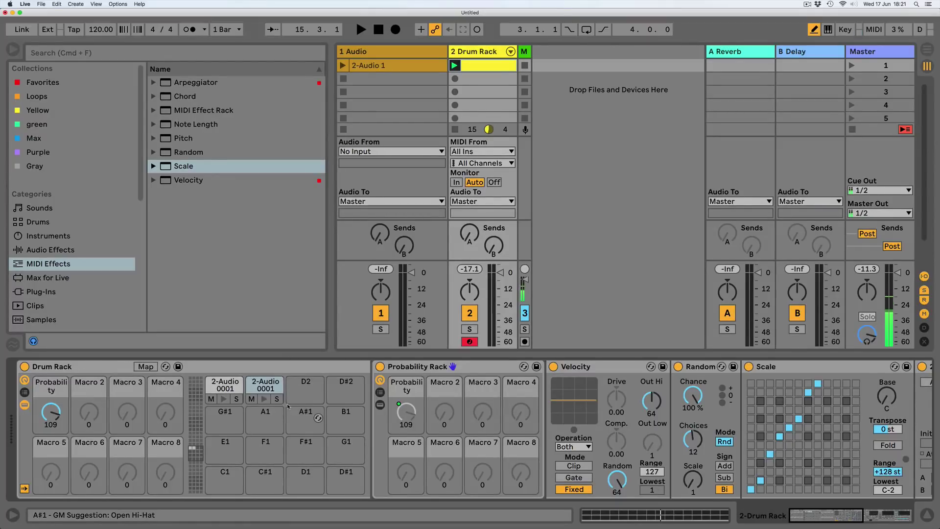
- Load an Operator instrument onto the Drum Rack's empty C1 pad
click(484, 69)
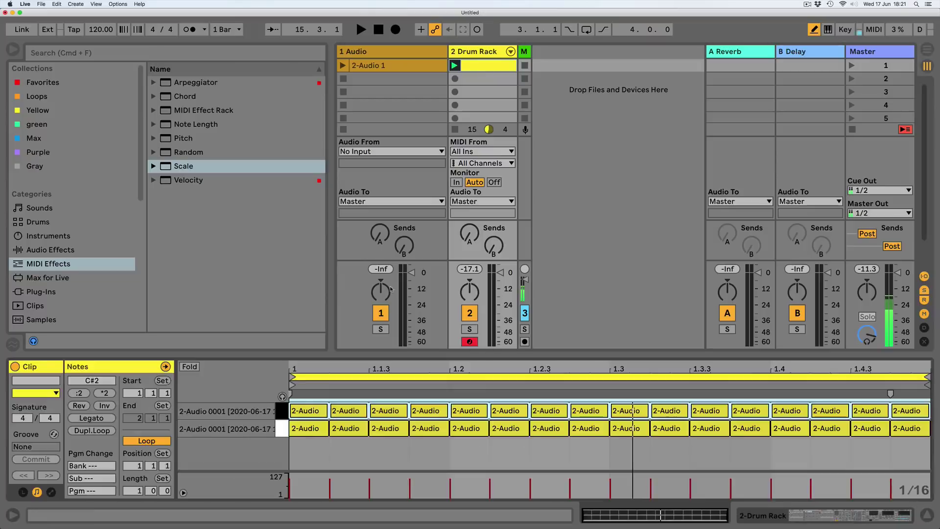
double_click(483, 53)
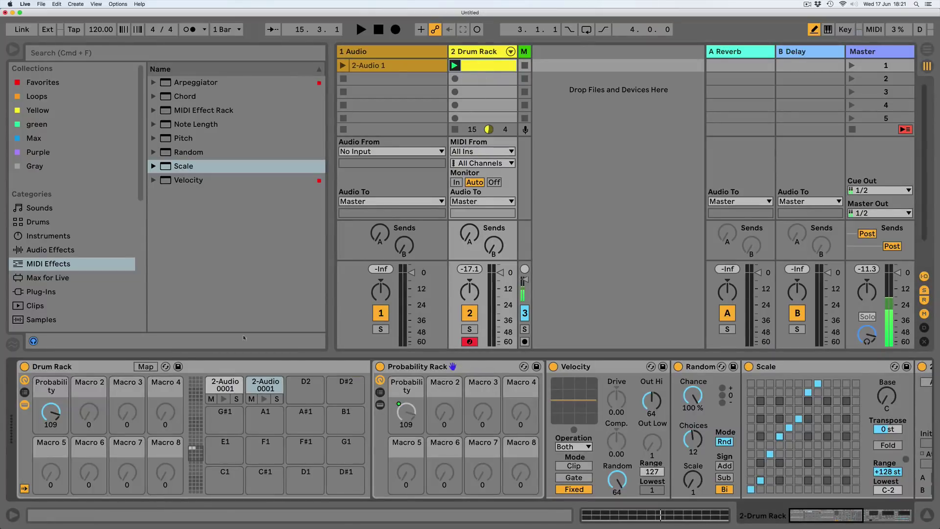
click(224, 476)
click(35, 237)
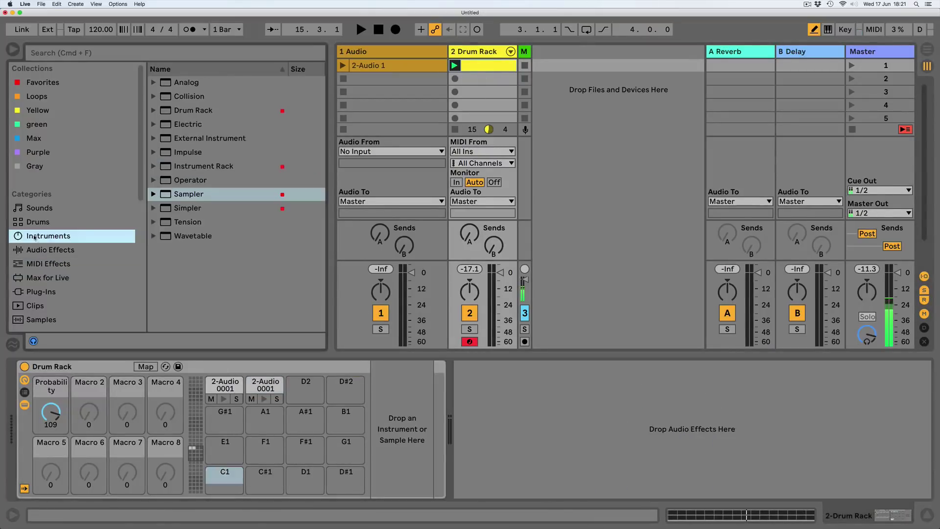
drag(190, 180, 224, 473)
- Draw sixteenth notes for the Operator pad across the Drum Rack clip's one bar, leaving positions 1.2 and 1.4 empty
click(486, 68)
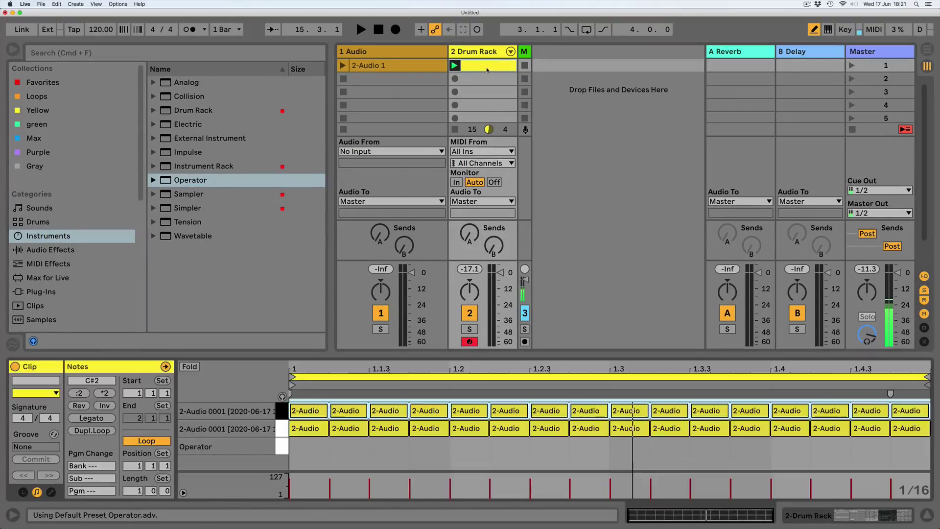
click(306, 445)
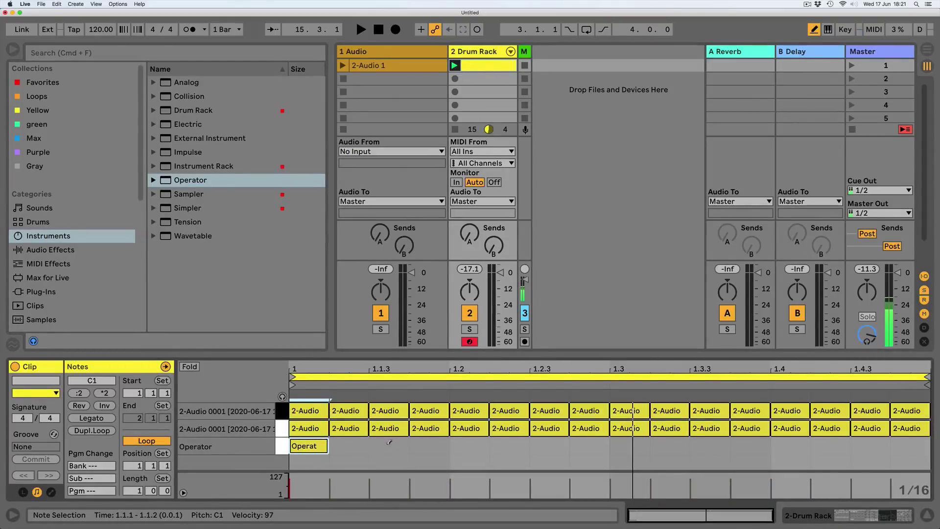
click(349, 446)
click(389, 445)
click(429, 445)
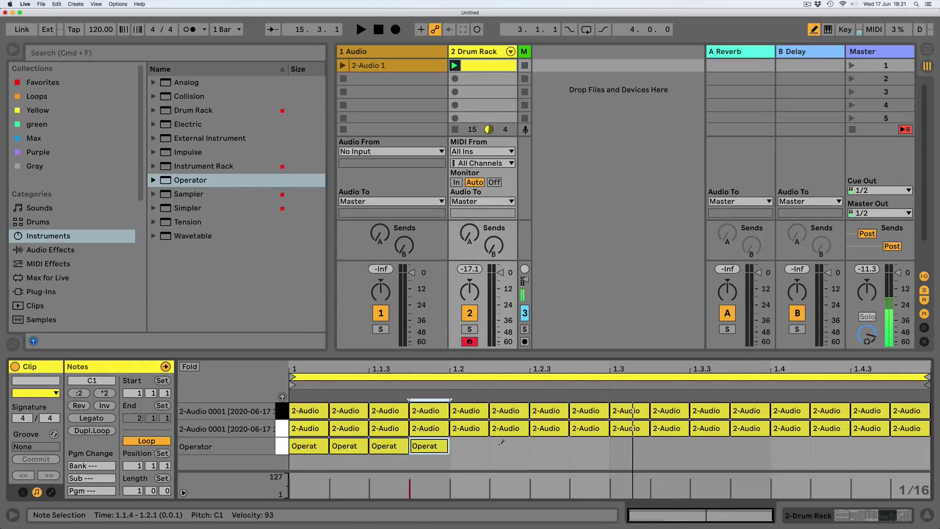
click(509, 446)
click(590, 445)
click(555, 444)
click(520, 444)
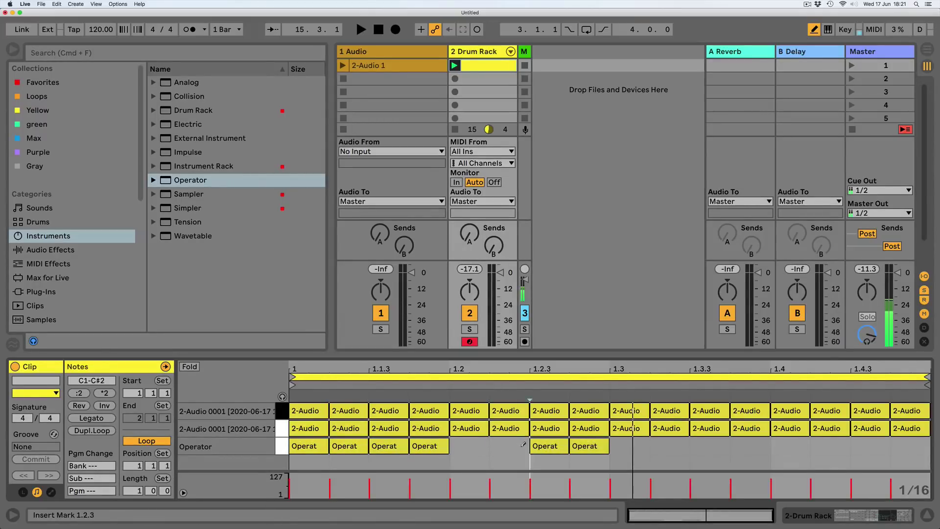
click(520, 443)
drag(642, 442, 712, 444)
click(749, 444)
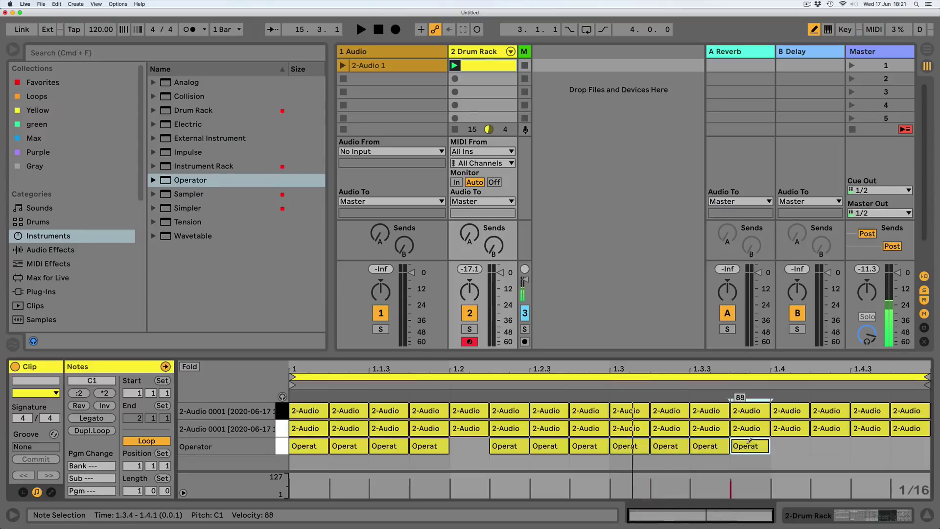
click(827, 443)
click(866, 443)
click(905, 443)
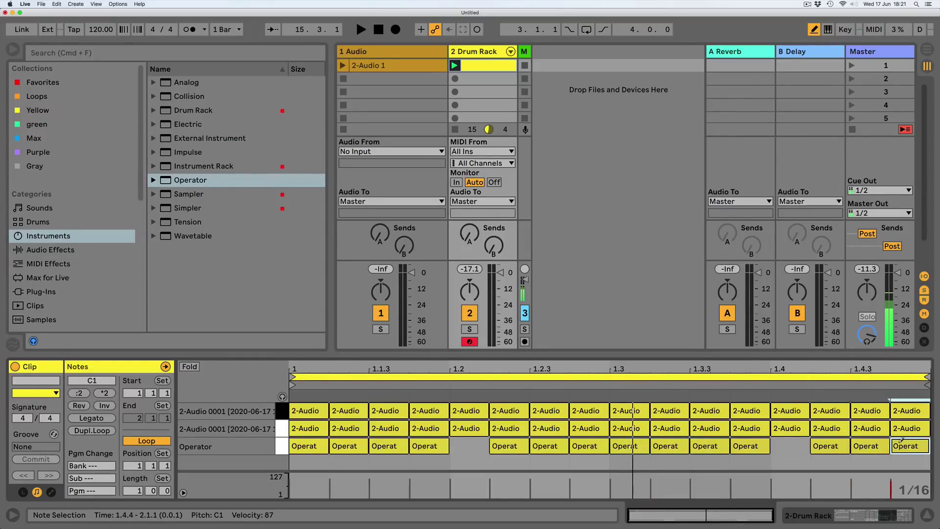
- Insert the Probability Rack preset ahead of the C1 pad's Operator and map its Probability macro to the Drum Rack's Probability macro
click(800, 516)
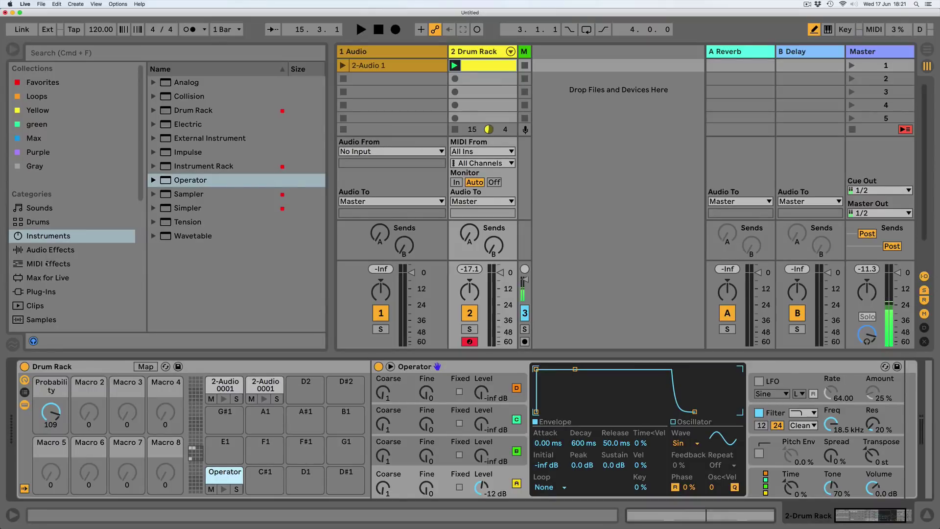
click(29, 264)
click(35, 84)
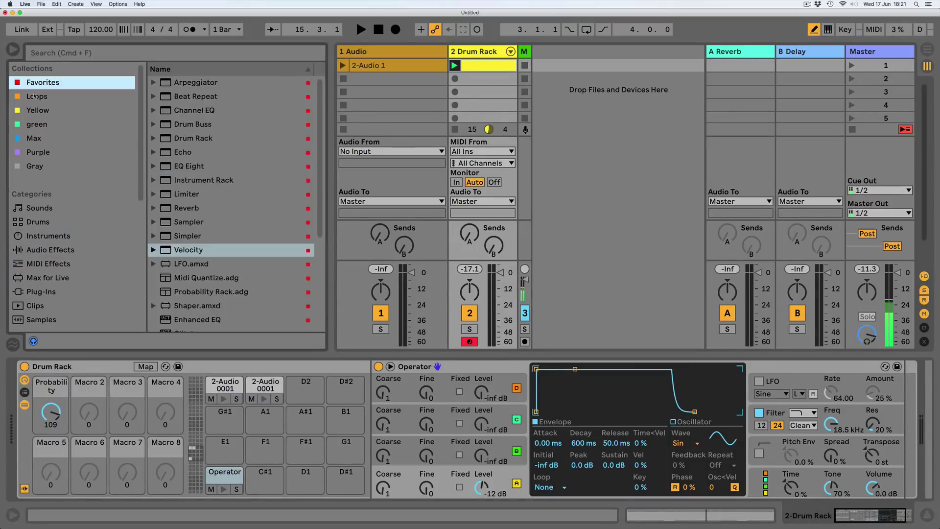
drag(179, 293, 387, 399)
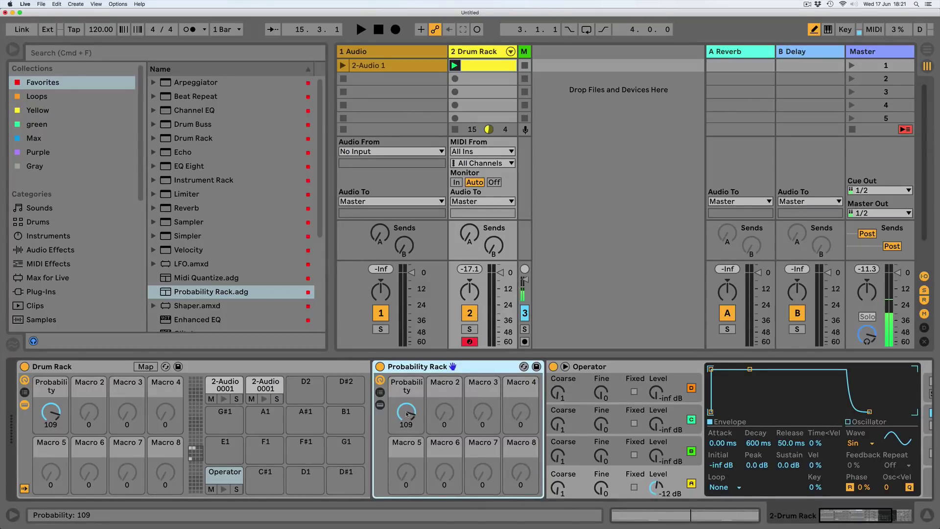
right_click(406, 414)
click(435, 190)
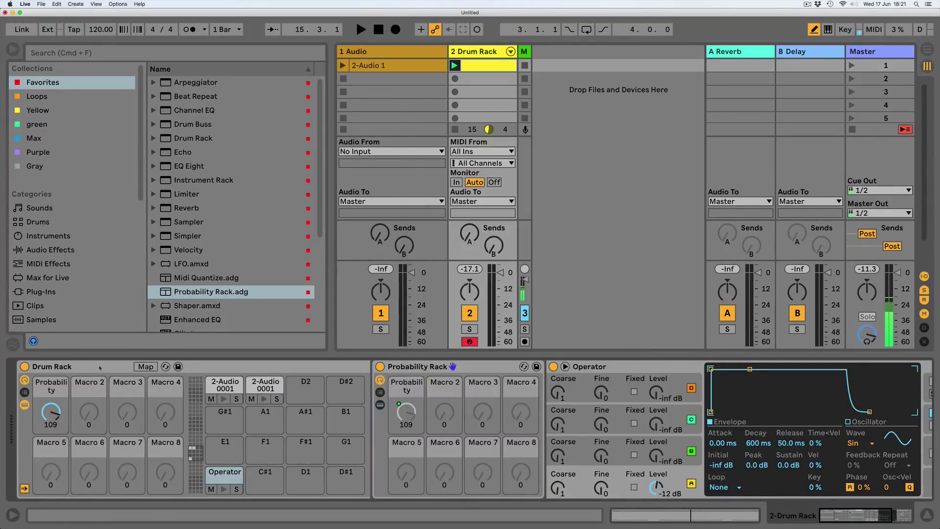
- Solo the C1 Operator pad and launch the Drum Rack clip to audition it, then stop playback
click(235, 490)
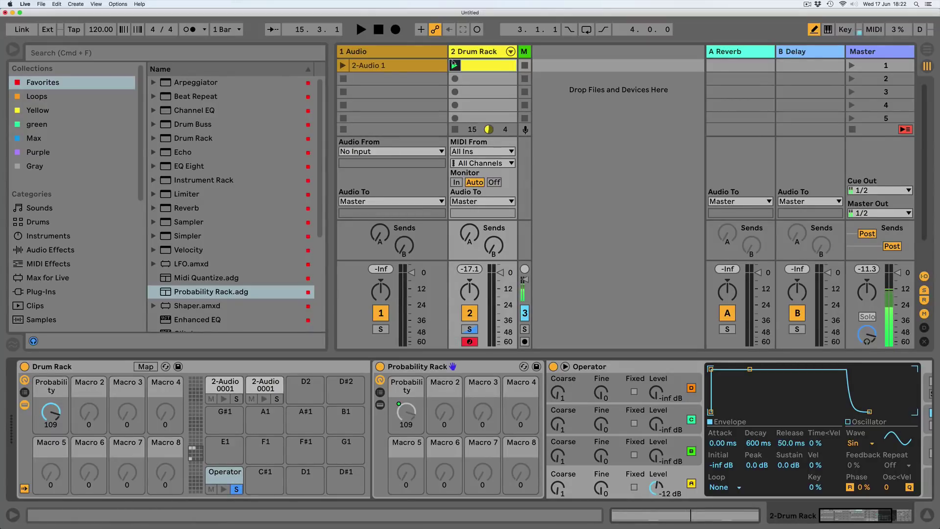
click(454, 65)
drag(852, 516, 875, 516)
key(space)
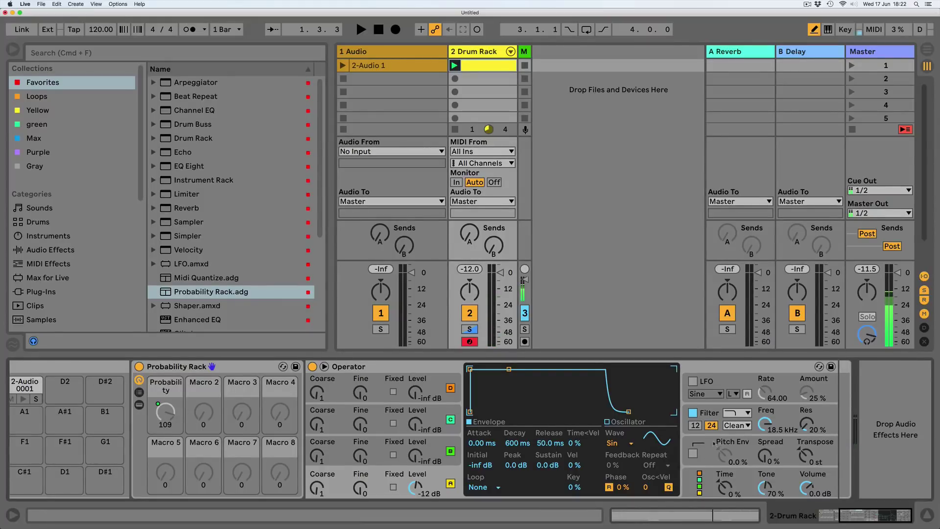
- Enable Operator's pitch envelope at 97%, with a fast decay and both sustain and end at -48 st
click(692, 454)
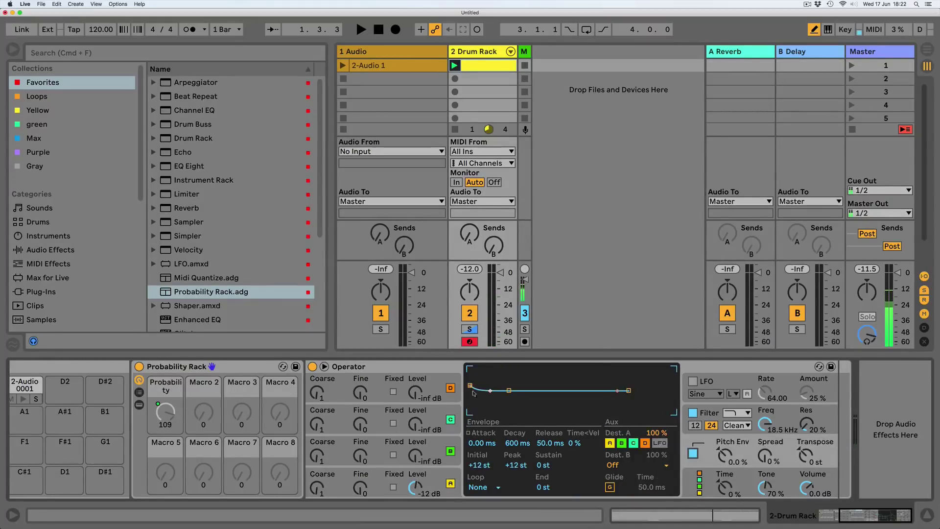
click(490, 391)
drag(509, 390, 496, 411)
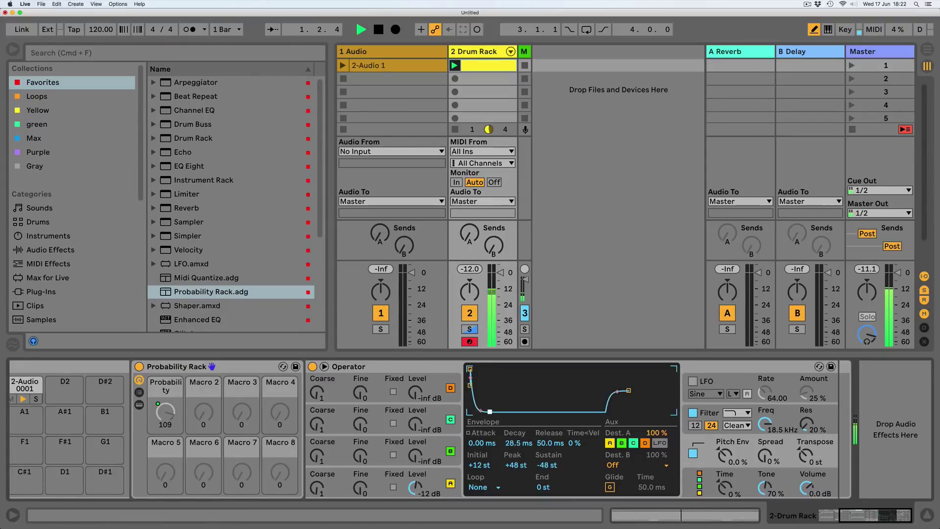
drag(628, 390, 620, 411)
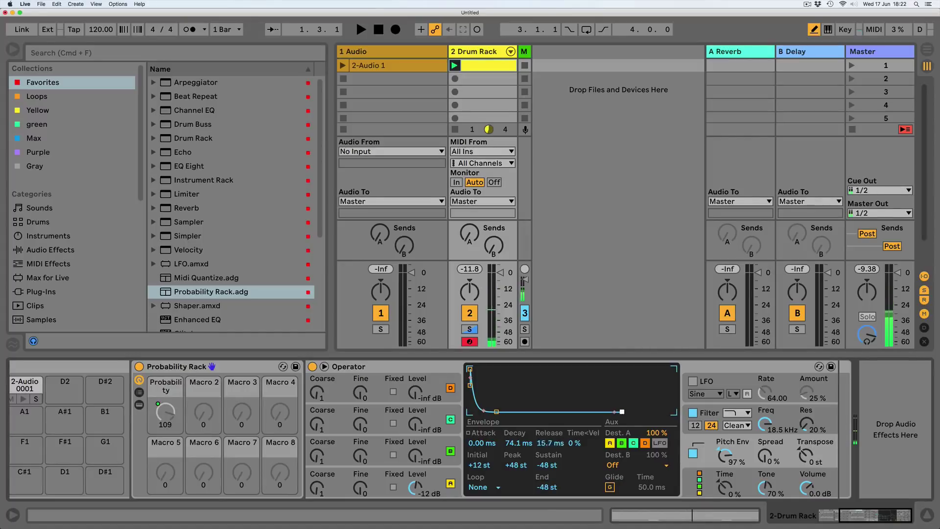
- During playback, set the pitch envelope's decay to 40.7 ms and its peak to +31 st
key(space)
mouse_move(497, 413)
mouse_down()
mouse_move(483, 413)
mouse_move(493, 411)
mouse_up()
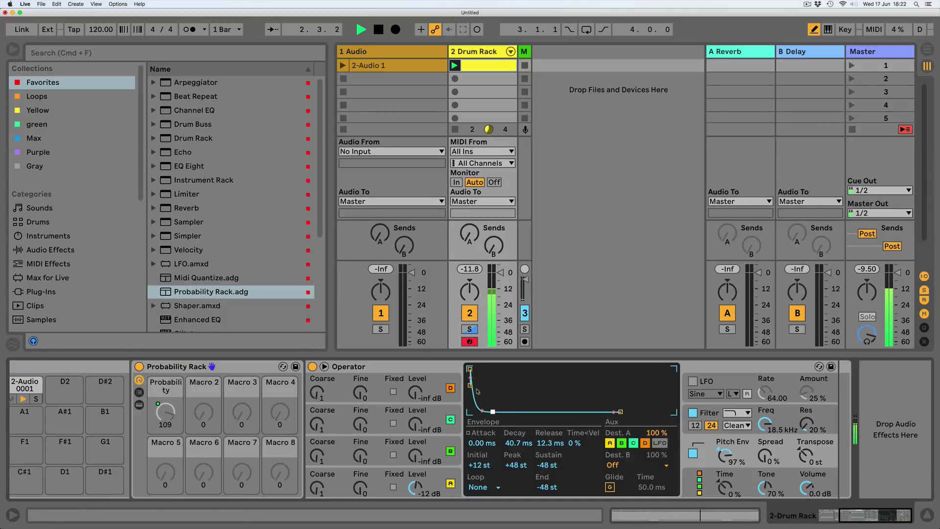
drag(470, 369, 470, 381)
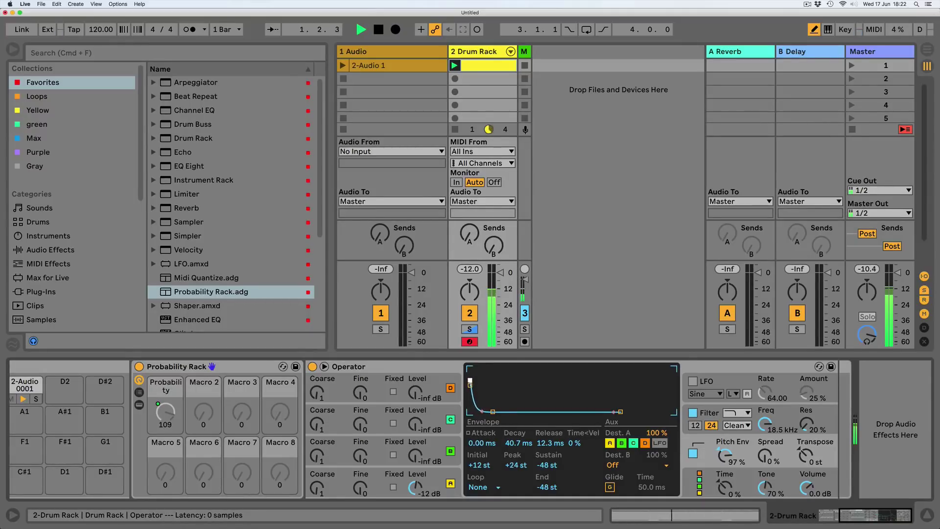
key(space)
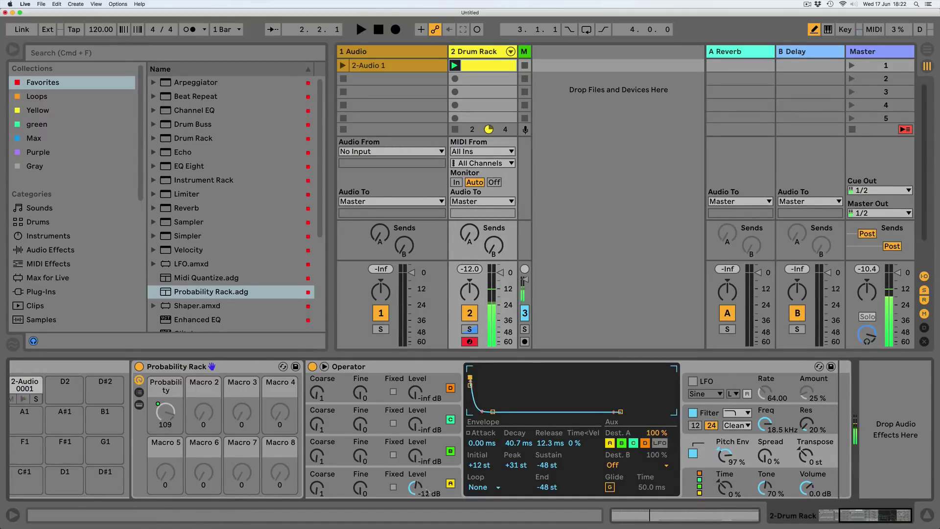
- Set oscillator A's envelope to a 1.03 s decay with sustain at -inf dB and audition it
click(416, 486)
drag(508, 371, 512, 412)
key(space)
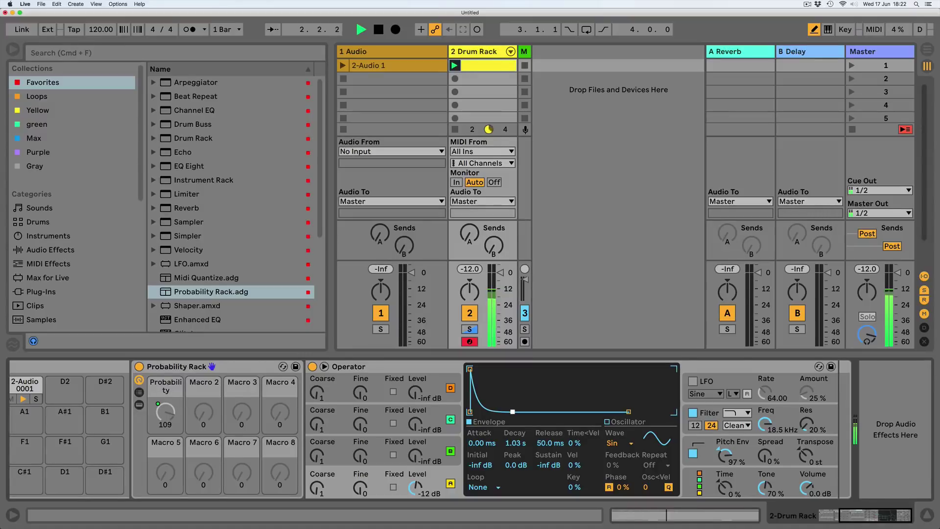
key(space)
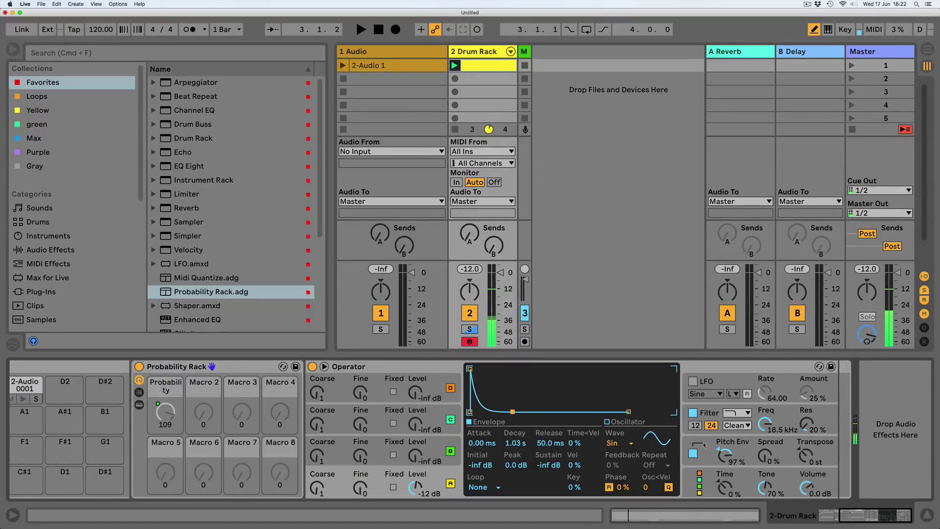
- Lengthen the pitch envelope's decay slightly and audition the Operator pad again
click(755, 453)
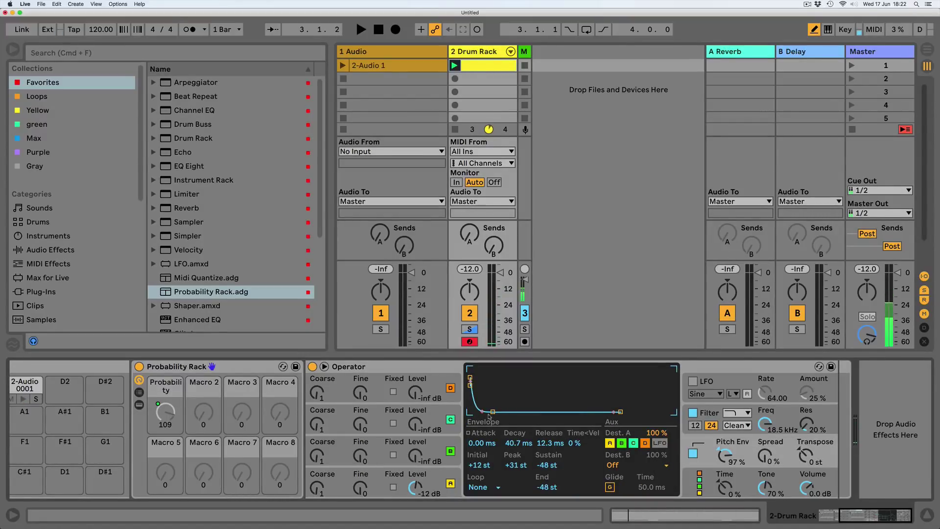
mouse_move(493, 411)
mouse_down()
mouse_move(490, 403)
mouse_move(505, 412)
mouse_up()
key(space)
key(space)
click(442, 475)
key(space)
key(space)
- Shape oscillator B's envelope with a 12.3 ms decay and -inf dB sustain, and raise its level to 0.0 dB while auditioning
click(393, 454)
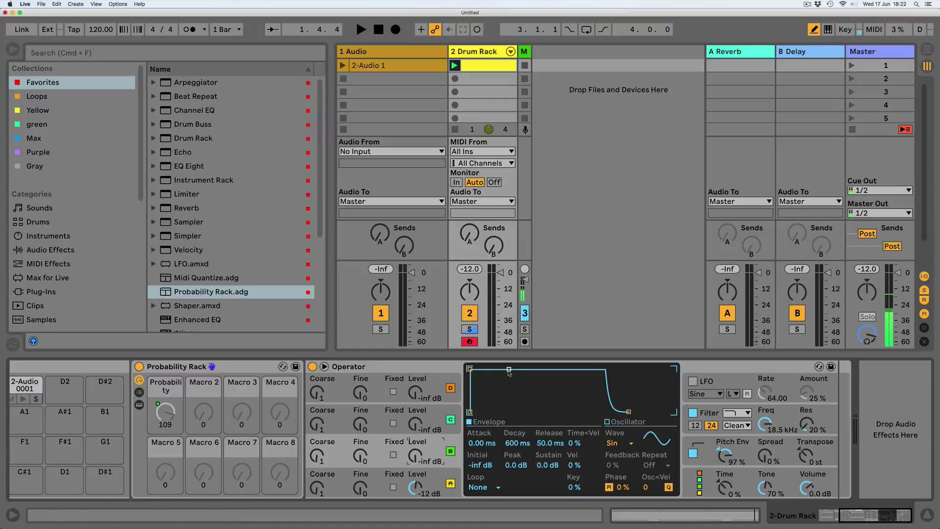
drag(509, 368, 485, 411)
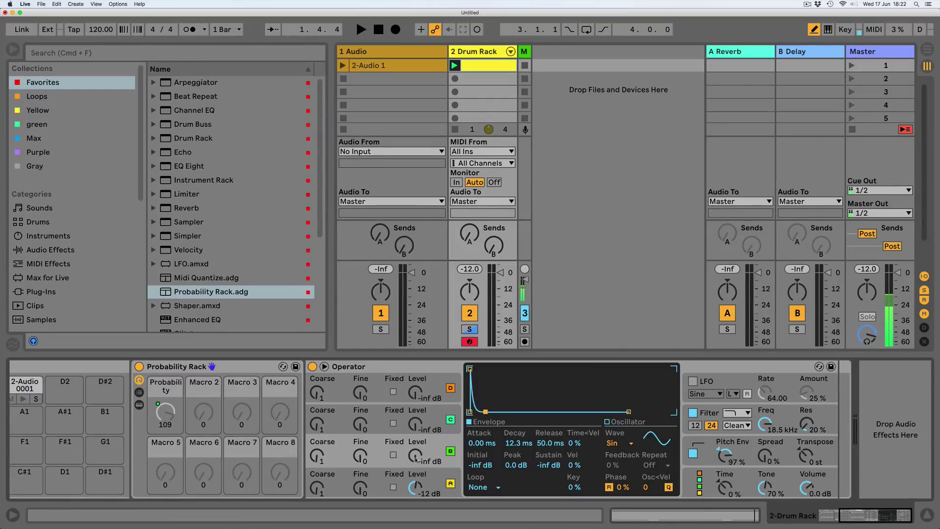
drag(415, 457, 415, 438)
key(space)
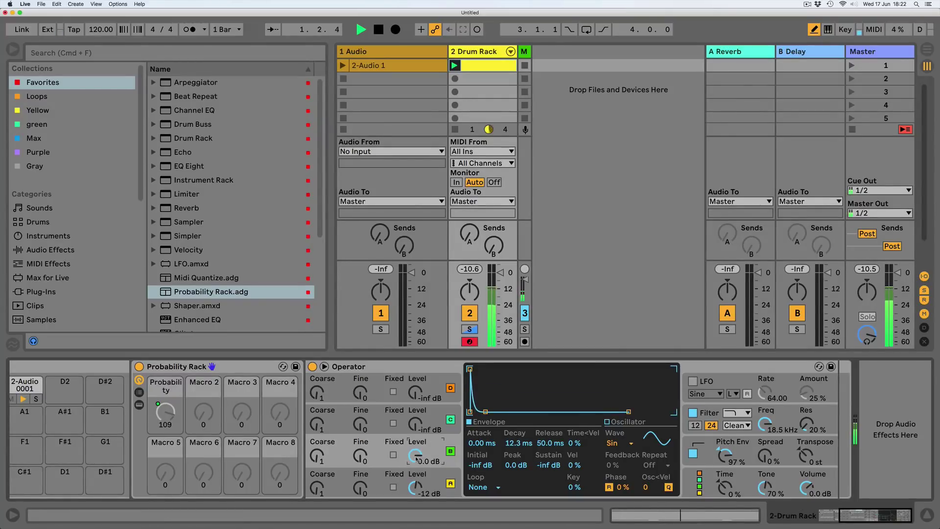
key(space)
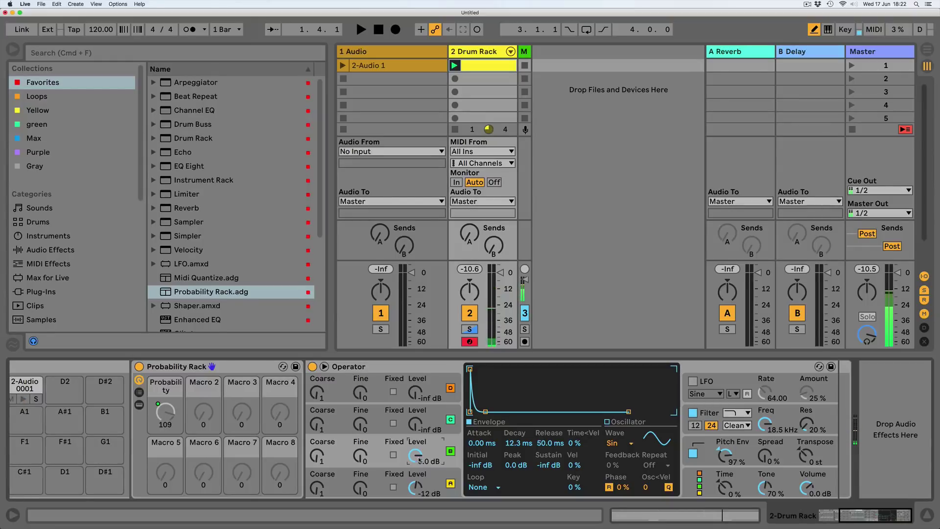
key(space)
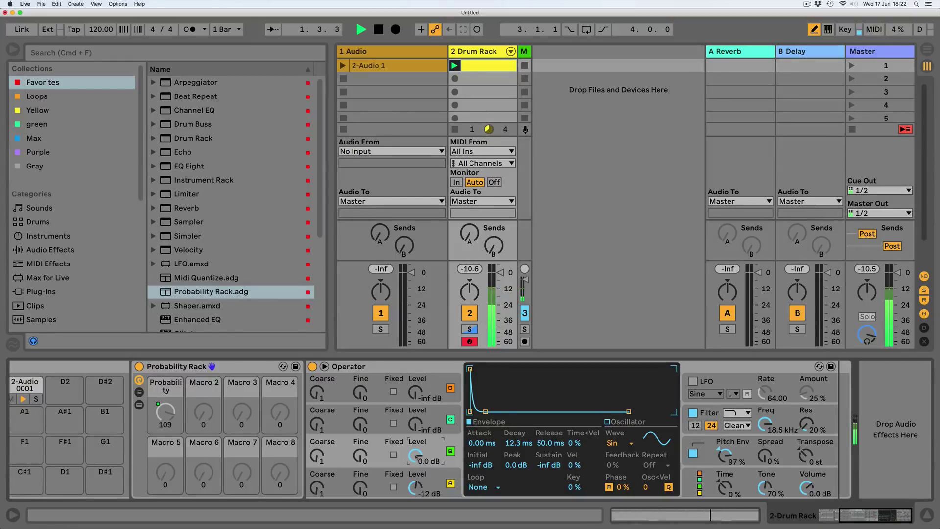
- Set oscillator B's envelope decay to 45.9 ms and its level to -8.3 dB, then stop playback
mouse_move(416, 457)
mouse_down()
mouse_move(416, 479)
mouse_move(416, 457)
mouse_up()
drag(485, 411, 493, 411)
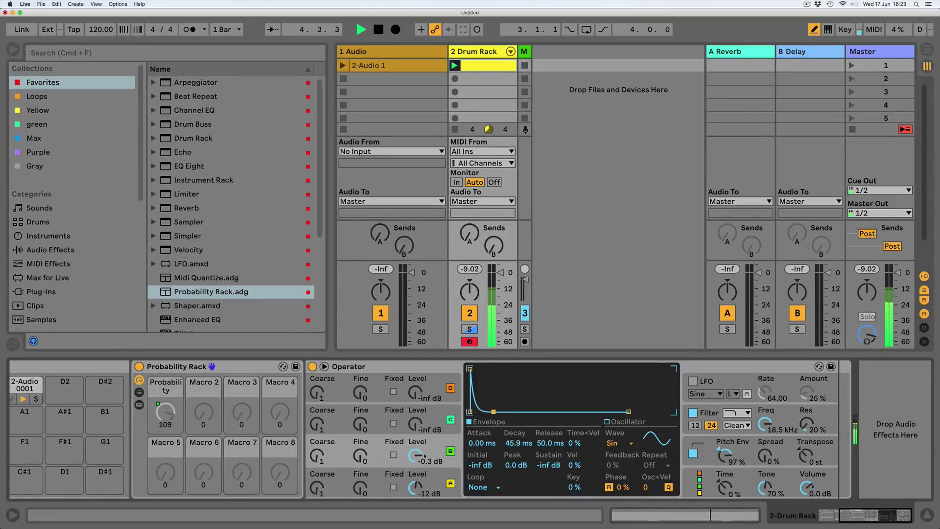
drag(422, 454, 422, 471)
key(space)
- Unsolo the C1 Operator pad and lower the Drum Rack's Probability macro to 43 while the clip plays
drag(864, 515, 780, 516)
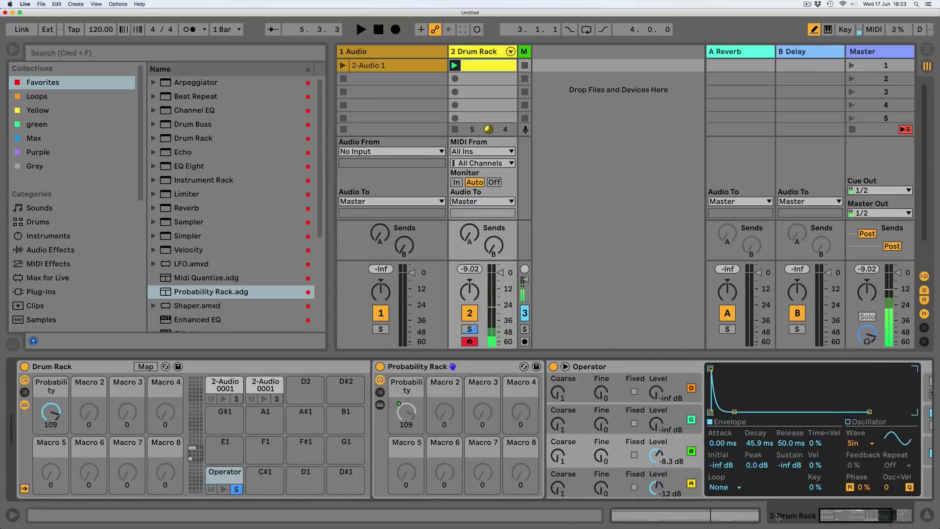
click(236, 489)
key(space)
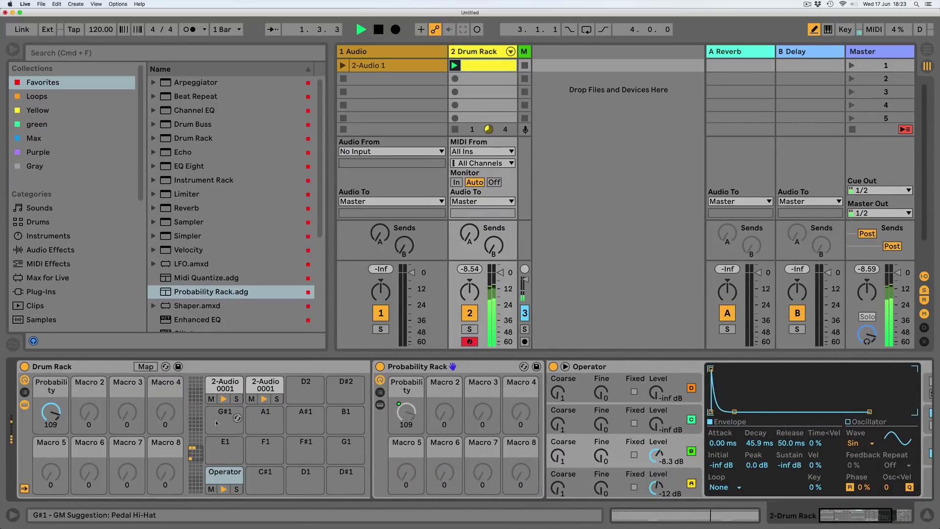
drag(54, 423, 51, 420)
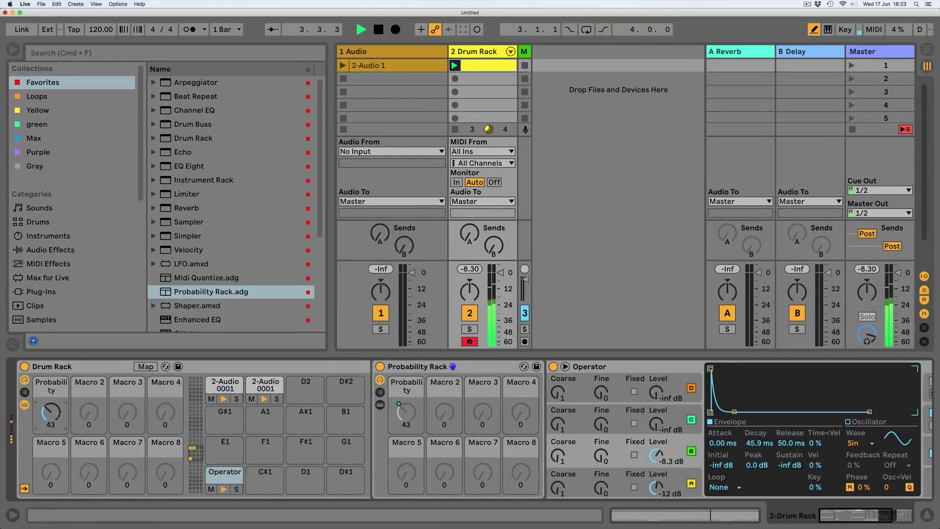
key(space)
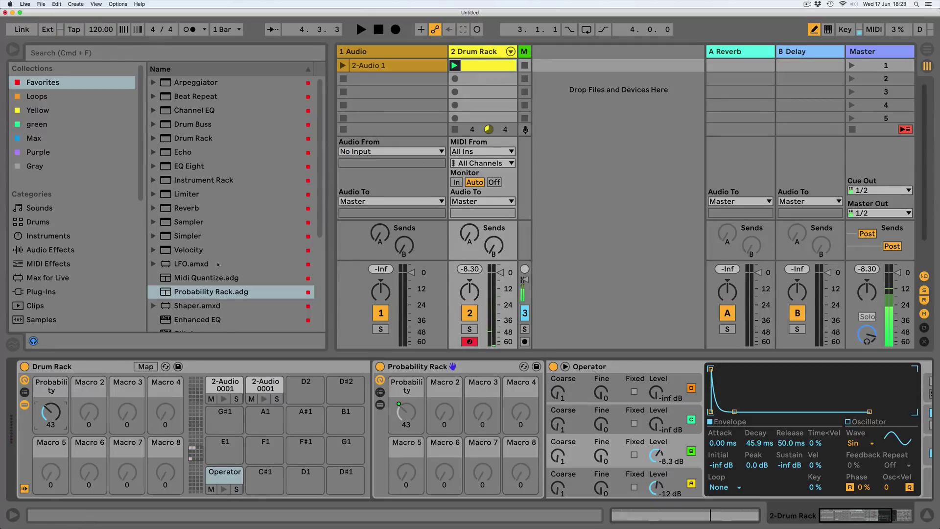
- Load a second Operator instrument onto the Drum Rack's empty C#1 pad and solo that pad
click(31, 237)
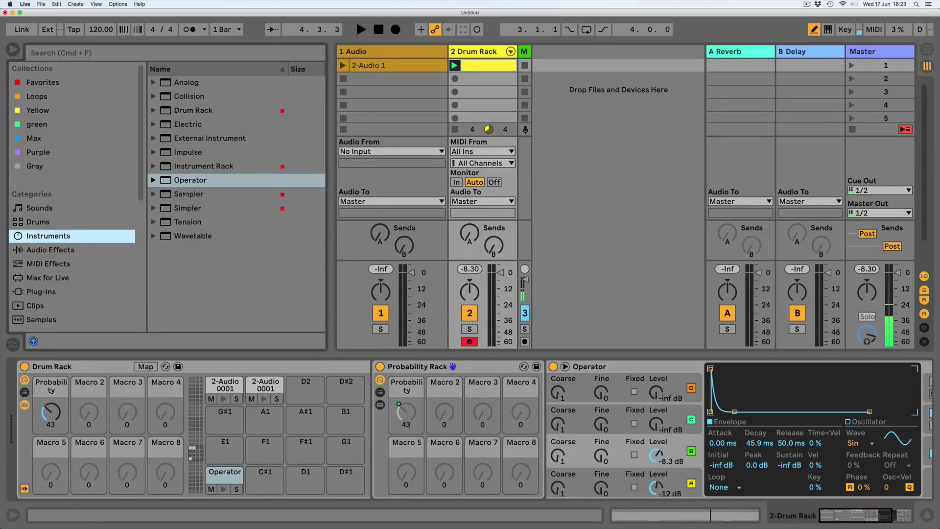
drag(165, 181, 263, 476)
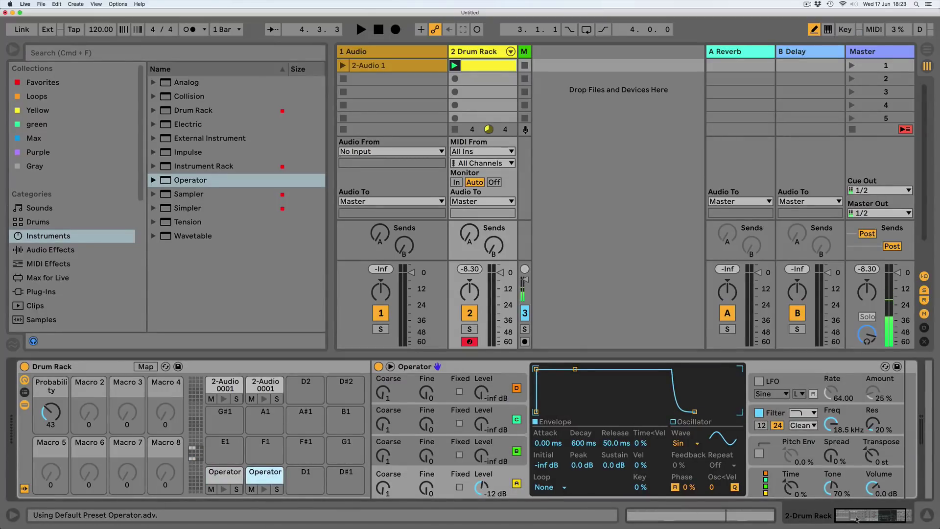
click(856, 519)
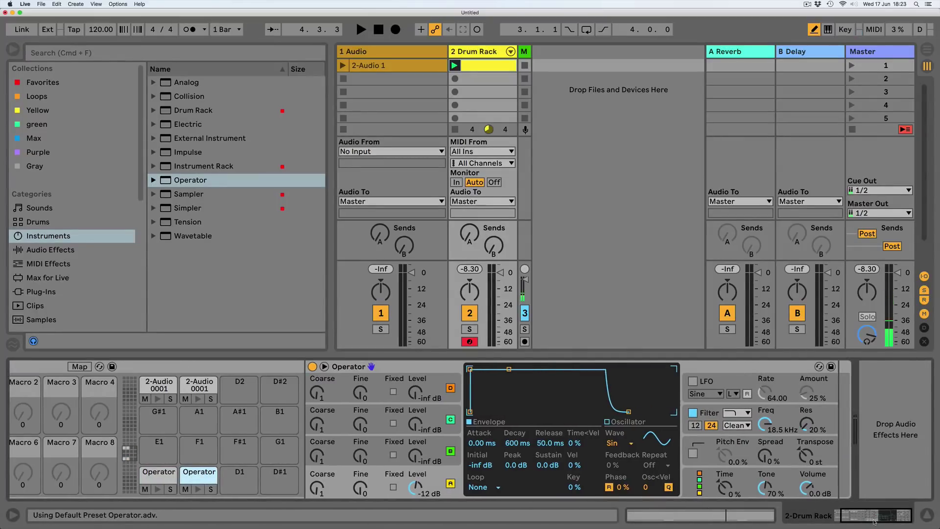
click(211, 490)
- Draw a sixteenth note for the C#1 Operator pad at position 1.2 in the Drum Rack clip and audition it
double_click(485, 68)
click(469, 443)
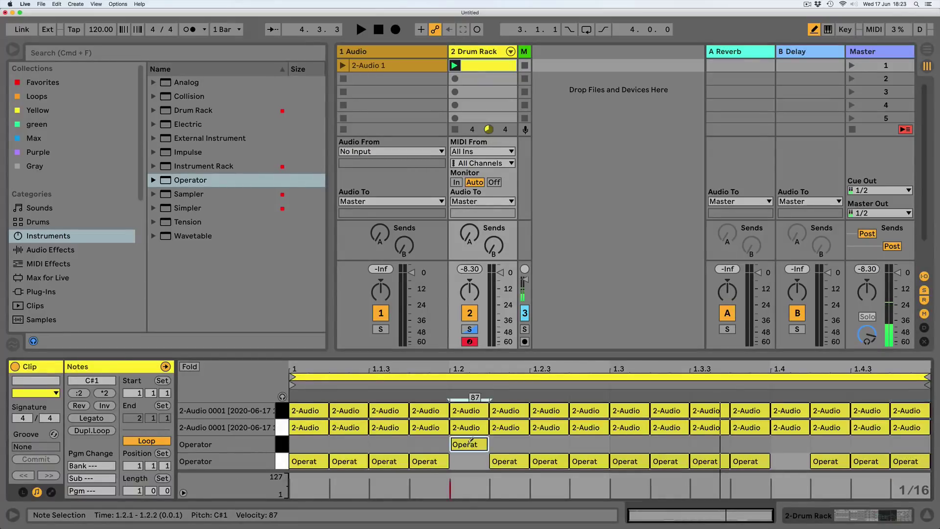
key(shift+Tab)
key(space)
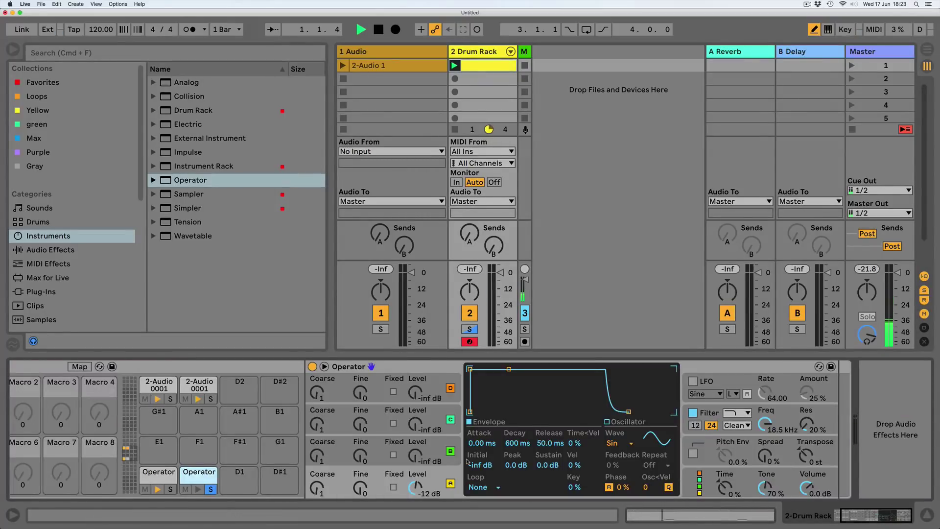
key(space)
- Set the C#1 Operator's oscillator A to Noise White, with a 245 ms envelope decay and -inf dB sustain
click(617, 442)
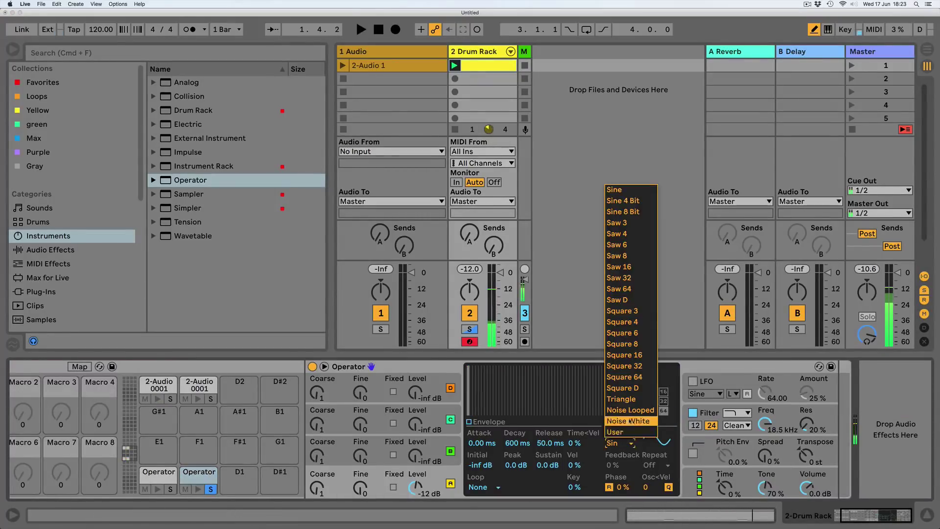
click(628, 421)
key(space)
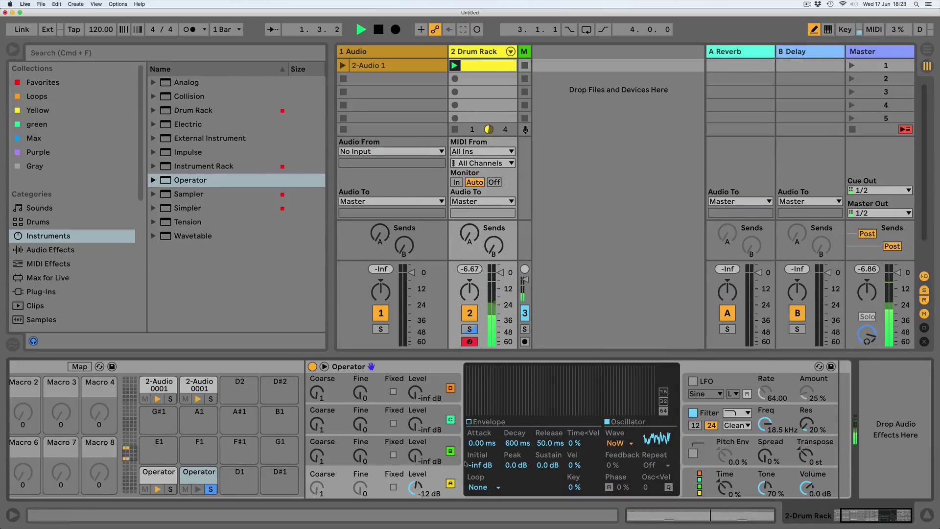
click(469, 422)
drag(508, 369, 504, 412)
key(space)
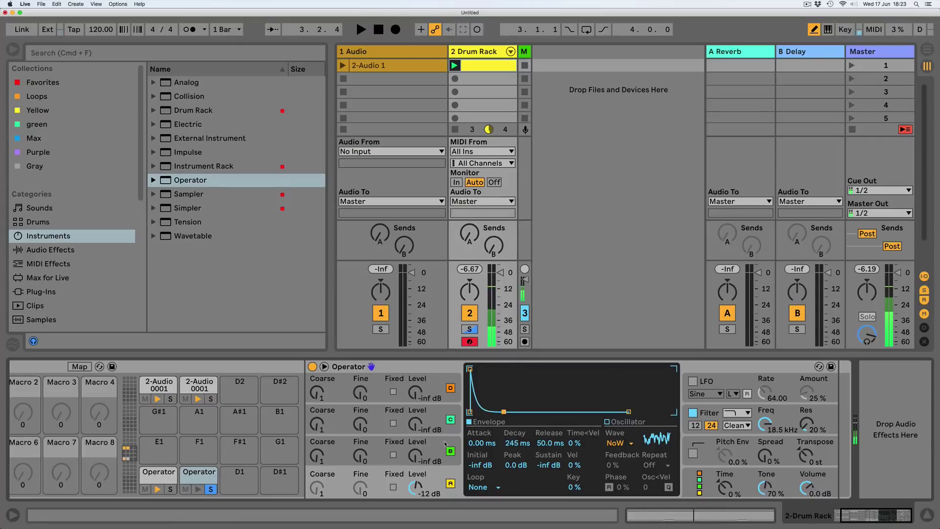
- Switch the C#1 Operator to the algorithm with all four oscillators in parallel and show oscillator B's settings
click(444, 443)
click(703, 484)
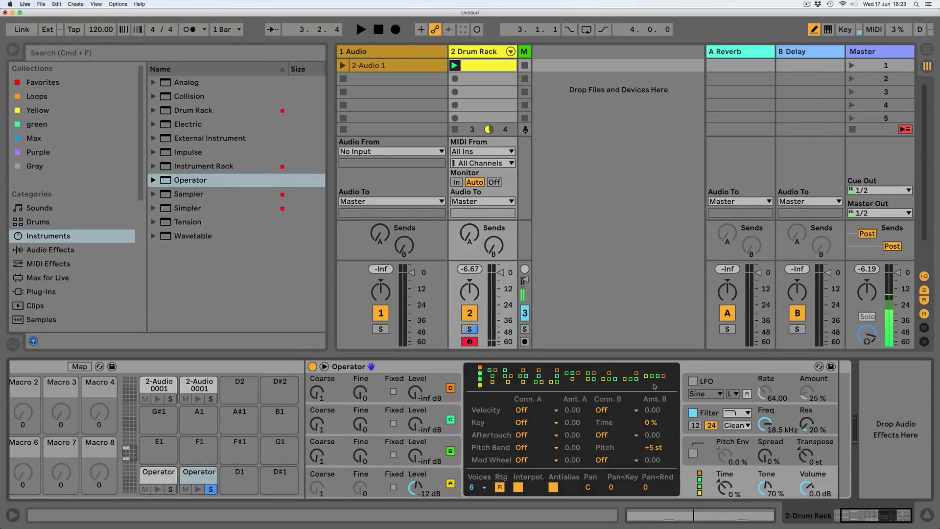
click(651, 382)
click(445, 439)
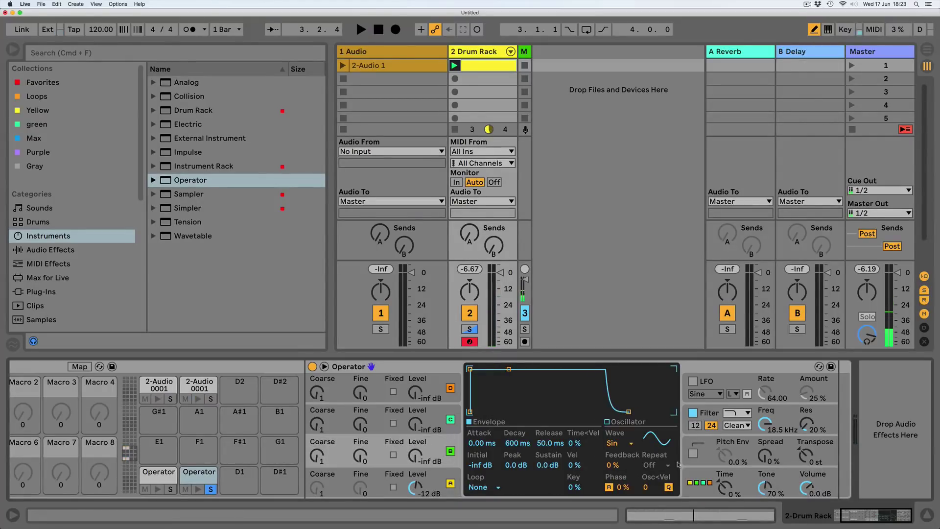
- Enable the C#1 Operator's pitch envelope with its amount at 100% and start playback
click(694, 453)
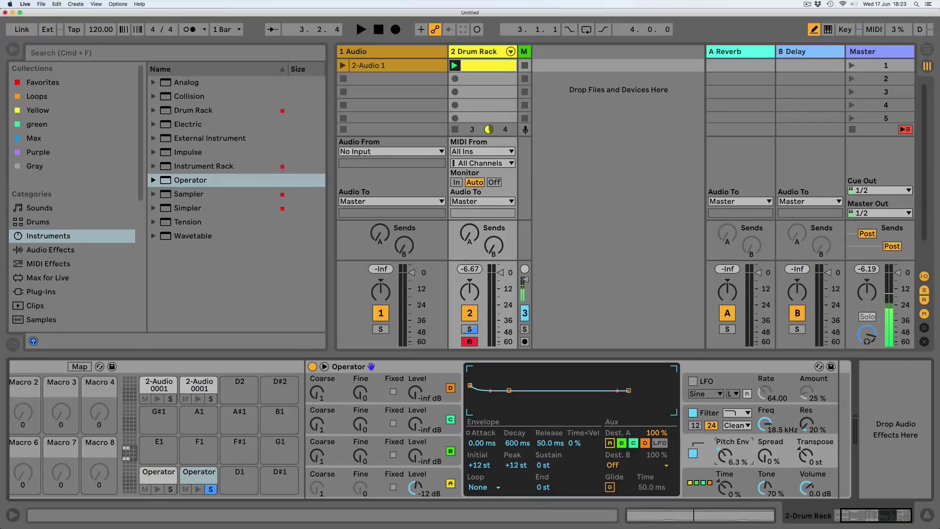
drag(724, 455, 724, 406)
key(space)
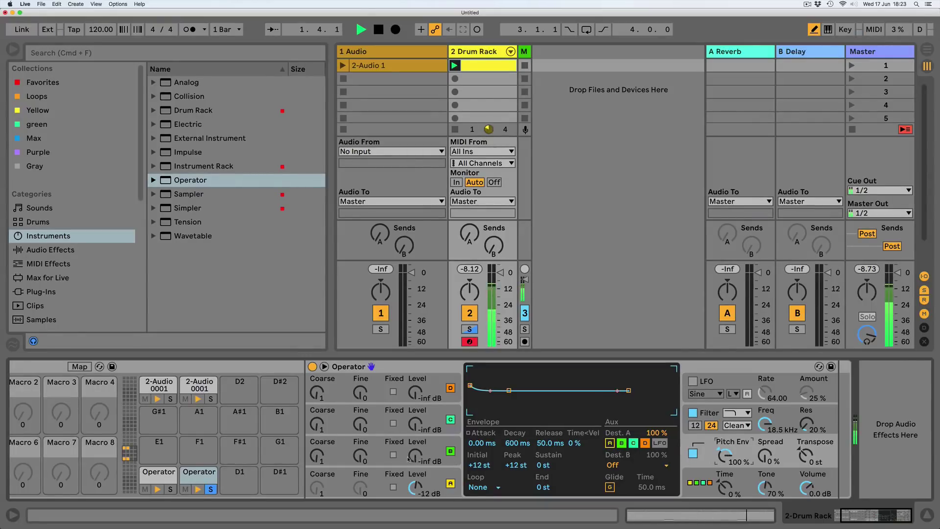
- Set oscillator B to 0.0 dB level, 120 ms decay, -inf dB sustain and a fixed frequency of 94.5 Hz
drag(409, 458, 408, 443)
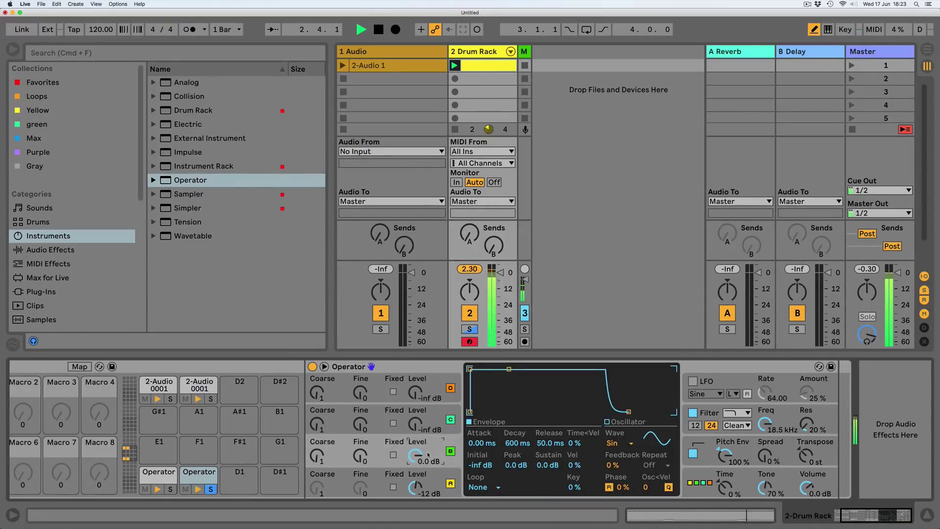
drag(508, 368, 498, 412)
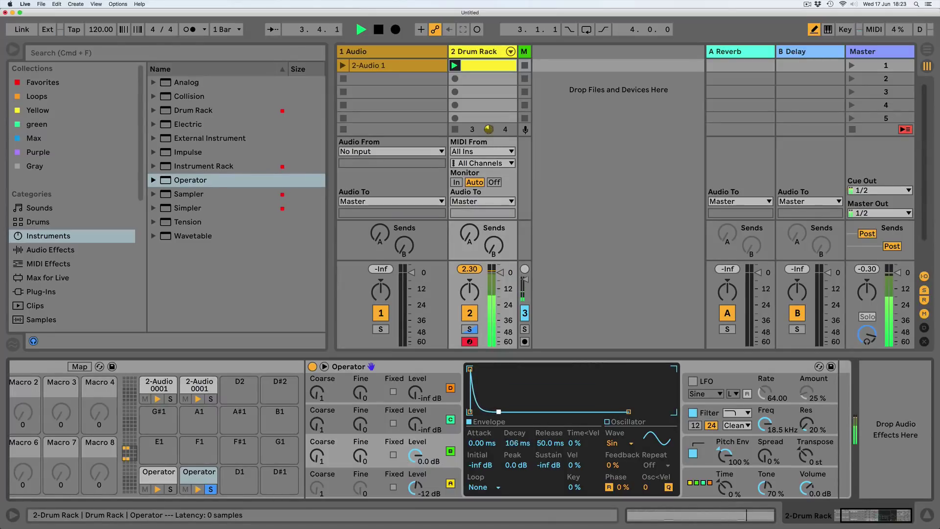
click(393, 455)
drag(317, 454, 316, 460)
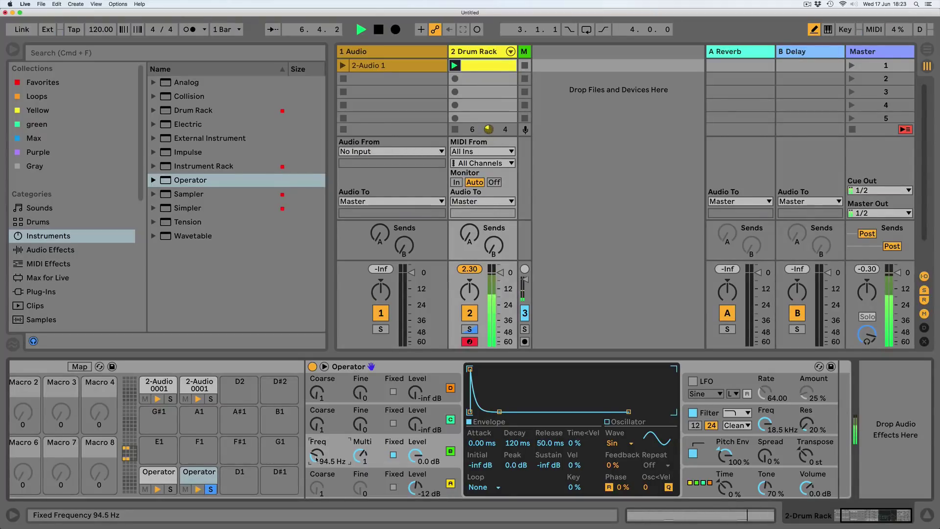
- Set oscillator A's envelope decay to 171 ms, unsolo the C#1 pad and restart playback
click(439, 476)
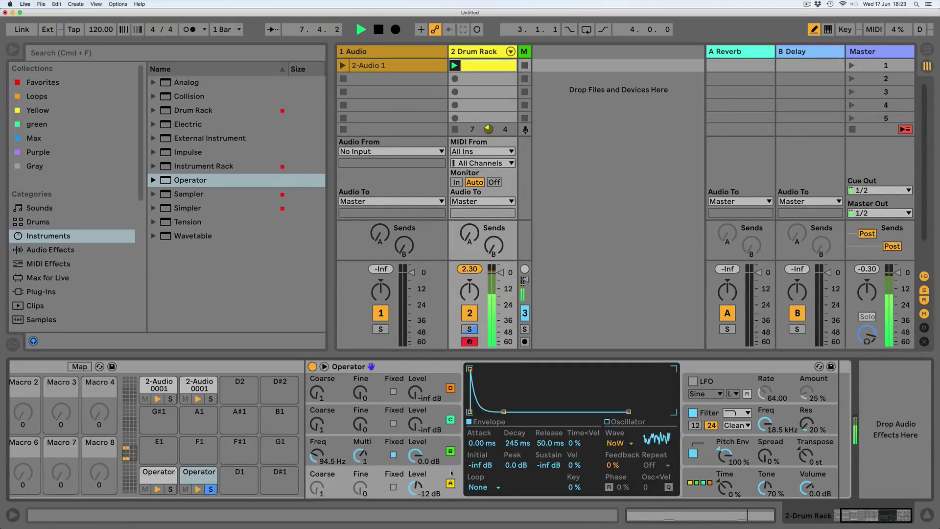
drag(504, 412, 501, 411)
click(211, 489)
key(space)
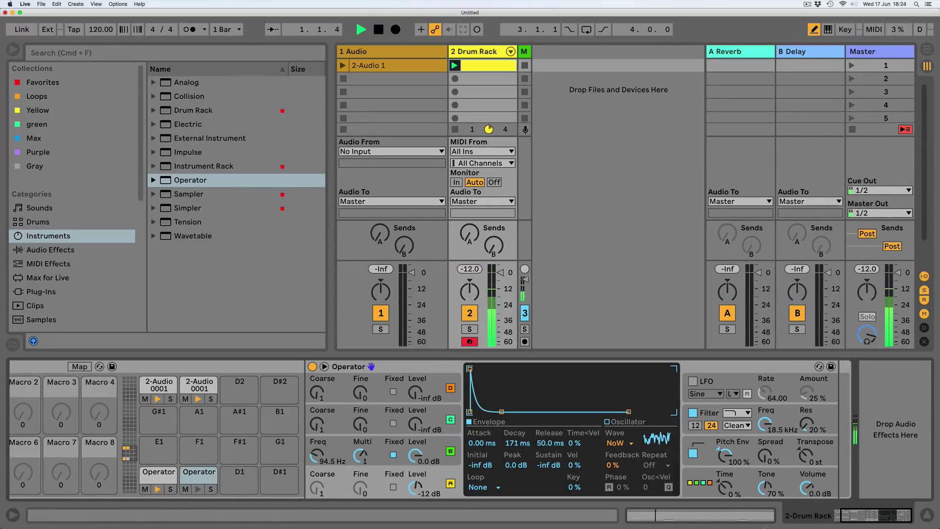
- Stop playback, set the project tempo to 140 BPM and play the full Drum Rack sequence
click(865, 518)
key(space)
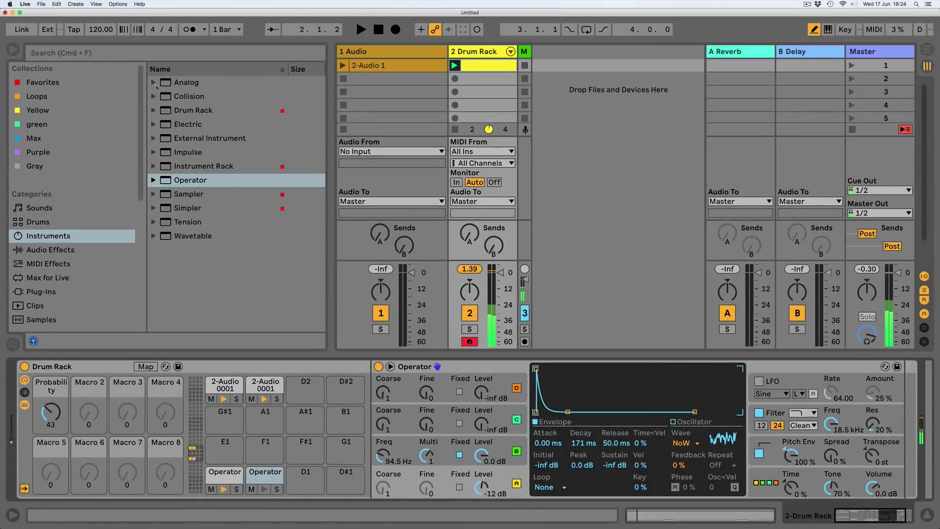
click(93, 36)
text(140)
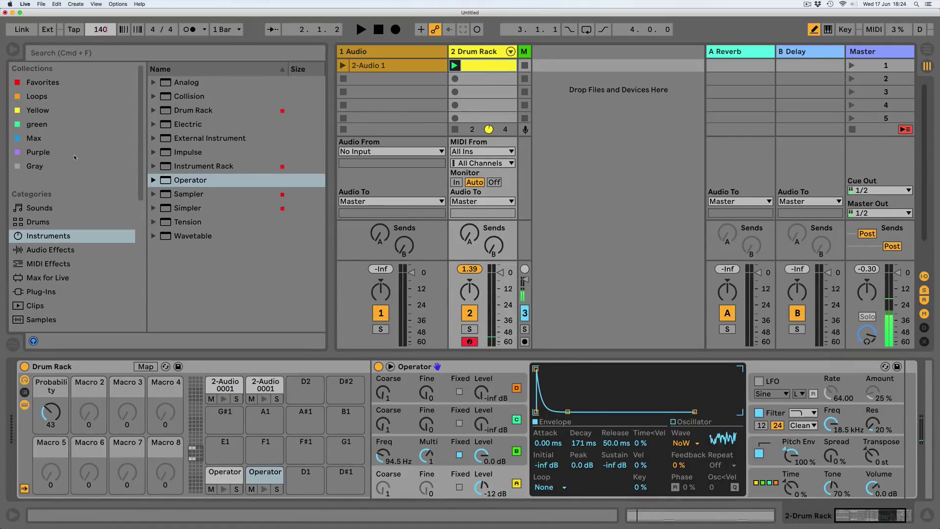
key(Return)
key(space)
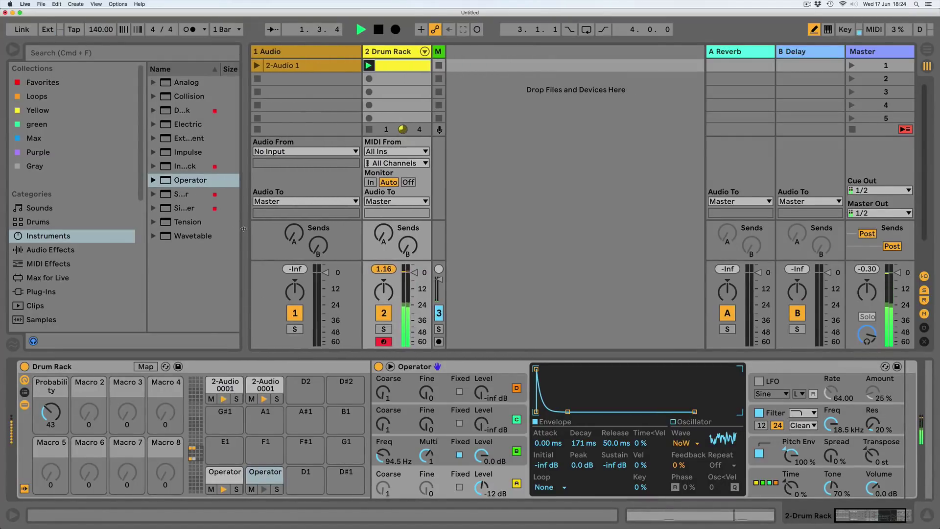
drag(331, 304, 197, 242)
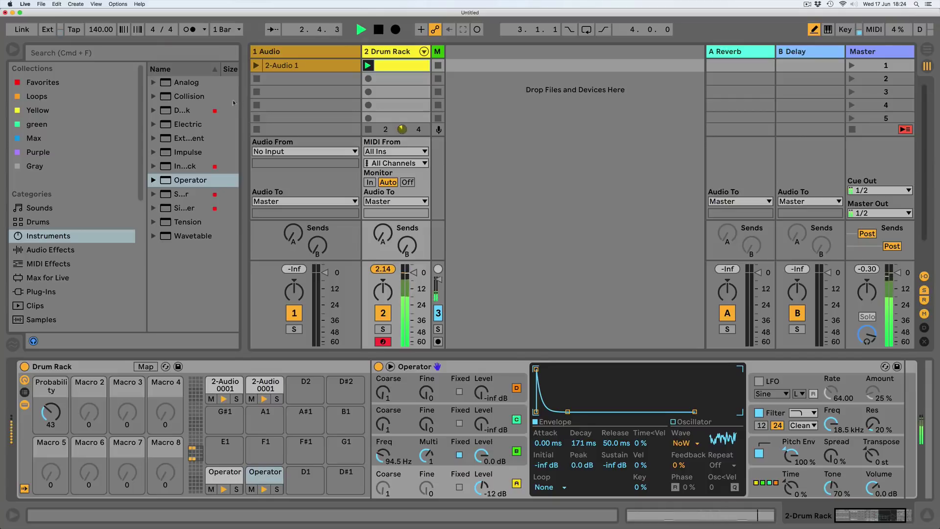
click(13, 49)
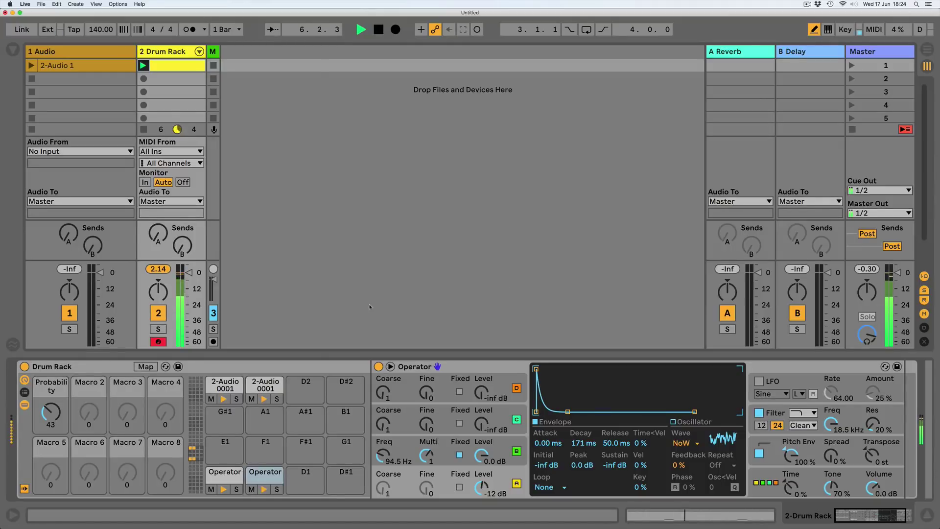
key(super+alt+b)
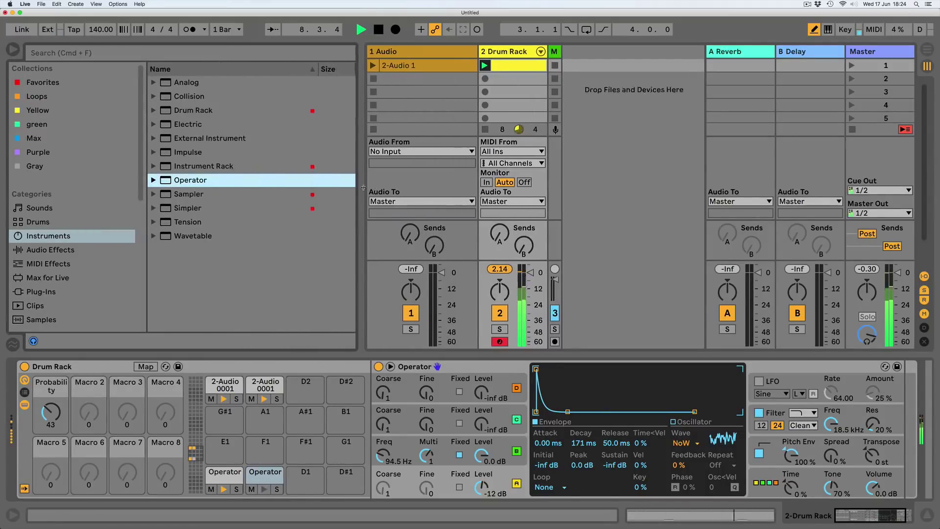
- Add a Velocity MIDI effect before the C#1 Operator and set oscillator A's Time<Vel to 26%
click(28, 265)
drag(188, 181, 382, 406)
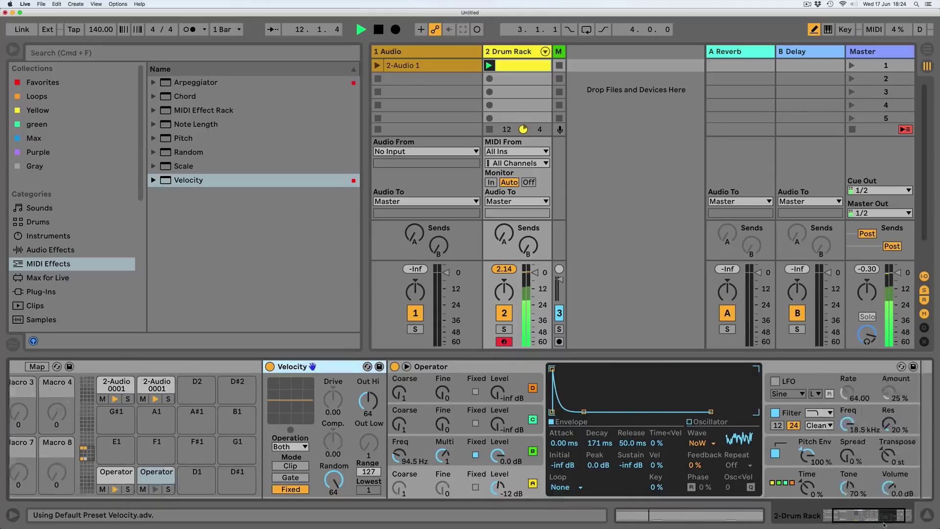
drag(574, 443, 575, 431)
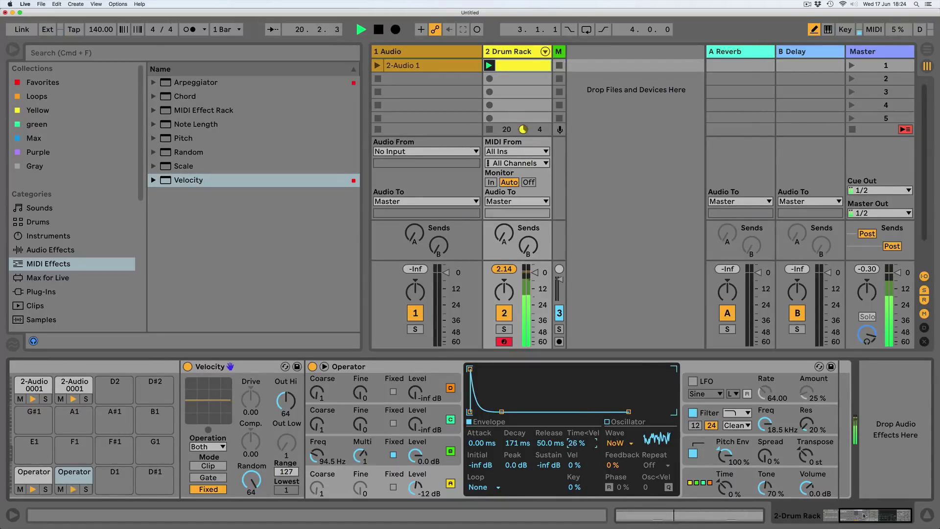
- Set the Drum Rack's Probability macro to 21
drag(864, 515, 368, 503)
drag(42, 407, 63, 414)
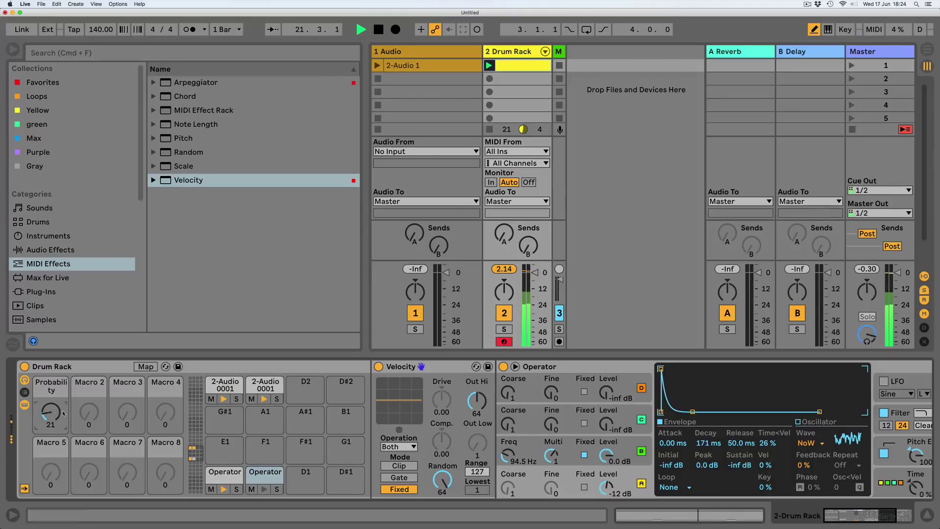
- Set the volume envelope decay to 61.9 ms on the C2 Sampler and 87.3 ms on the C#2 Sampler
click(214, 390)
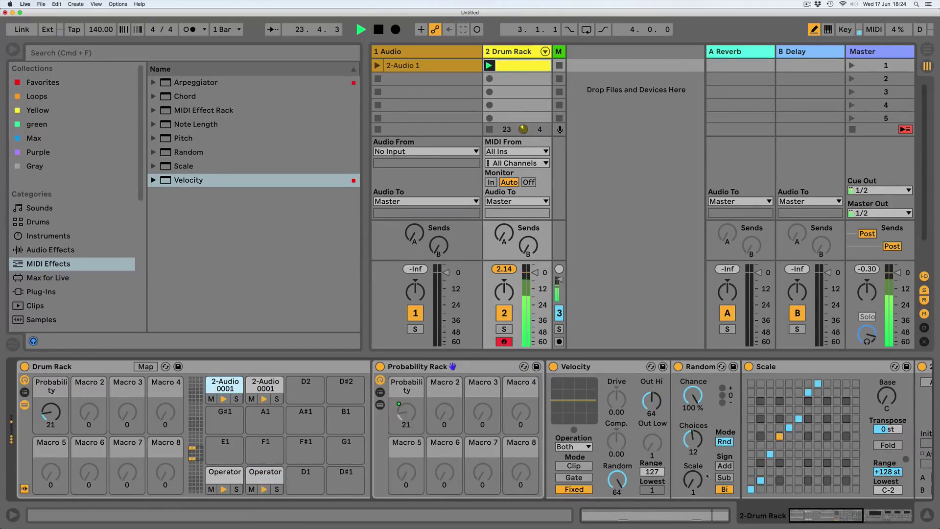
drag(830, 509, 878, 510)
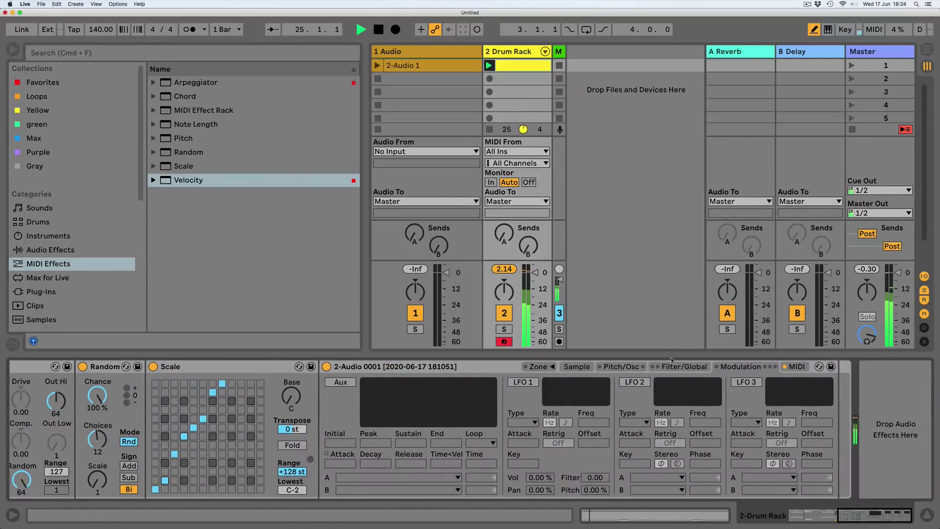
click(684, 366)
drag(708, 464, 708, 482)
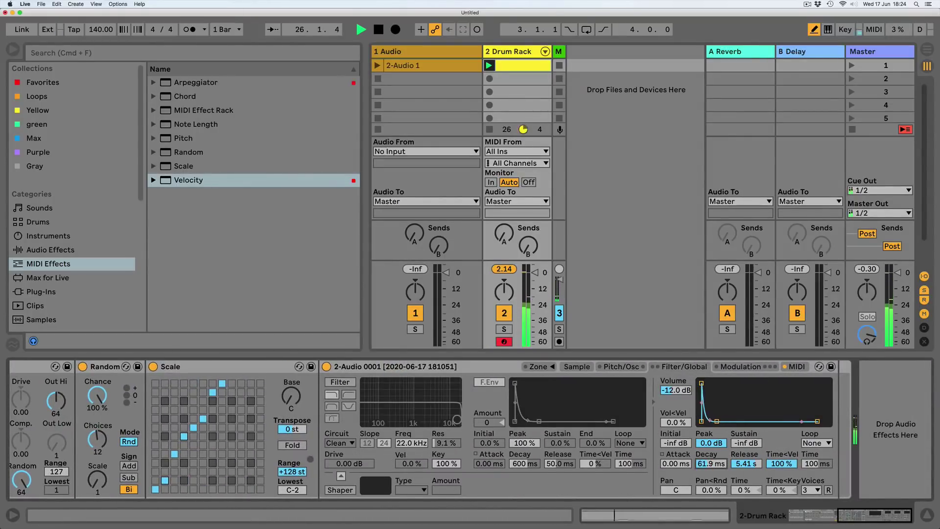
drag(857, 516, 839, 515)
drag(708, 463, 708, 466)
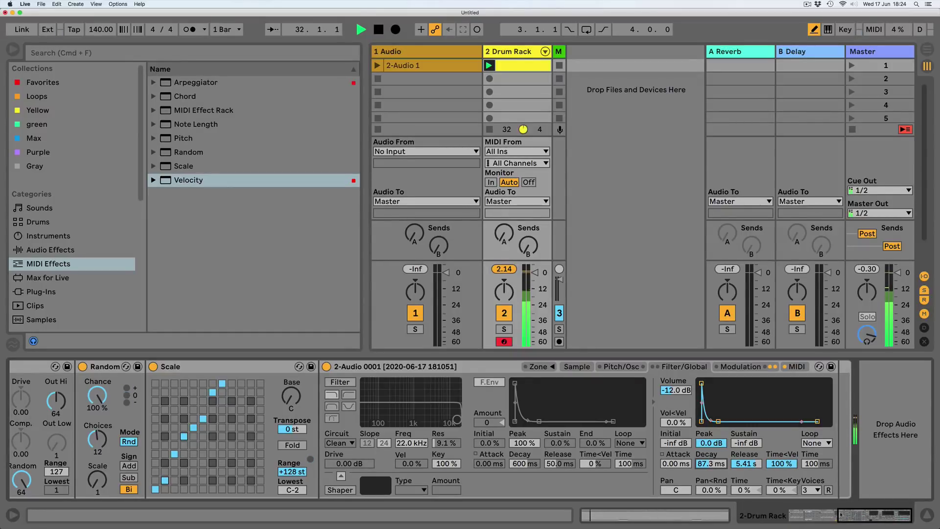
- Solo the C2 pad and enable its Sampler's filter as a high-pass at 659 Hz with 0.0% resonance
drag(840, 515, 792, 514)
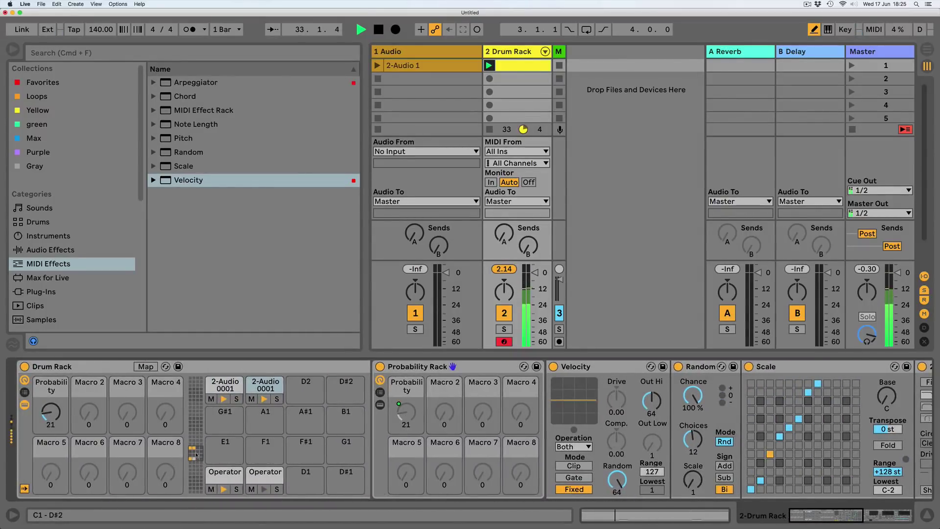
click(236, 398)
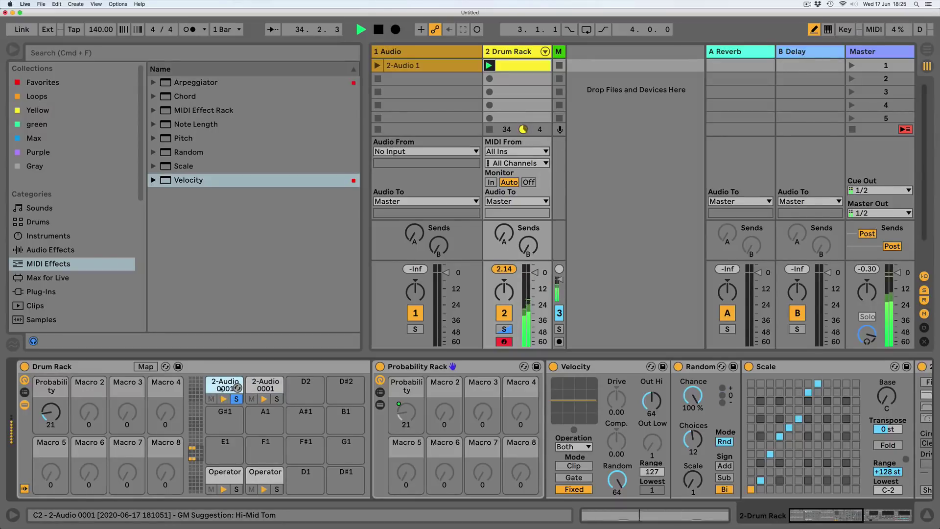
drag(803, 515, 847, 515)
click(391, 384)
click(394, 395)
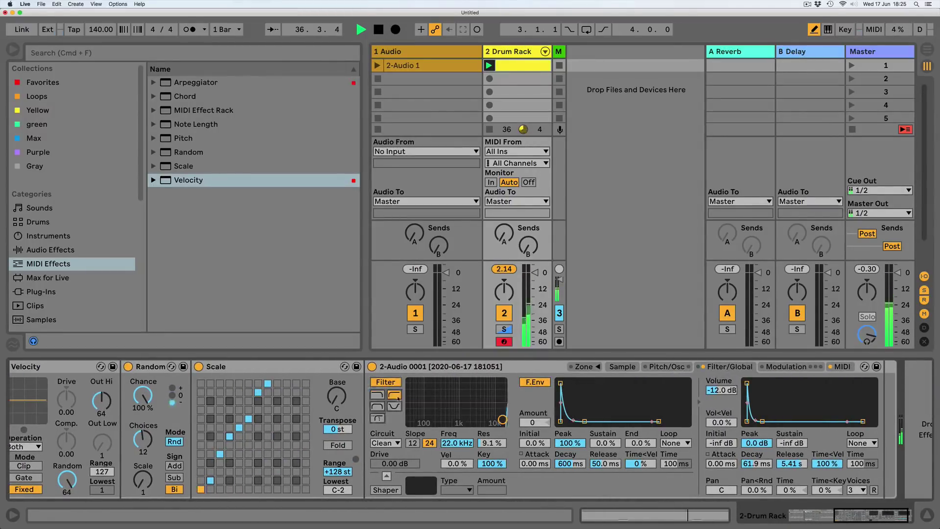
drag(502, 419, 454, 422)
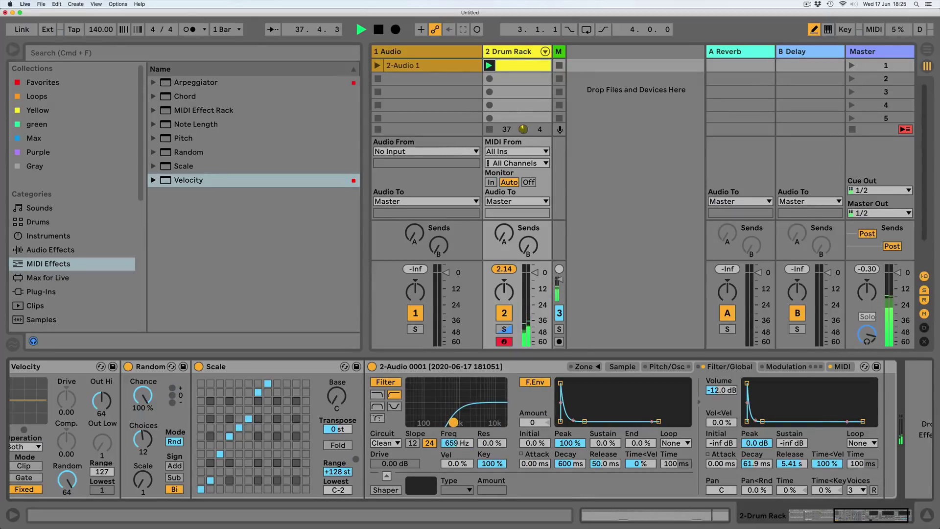
- Set the C2 Sampler's filter envelope to amount 72 and decay 26.6 ms, and the Probability macro to 75
drag(534, 422, 534, 386)
drag(585, 422, 572, 421)
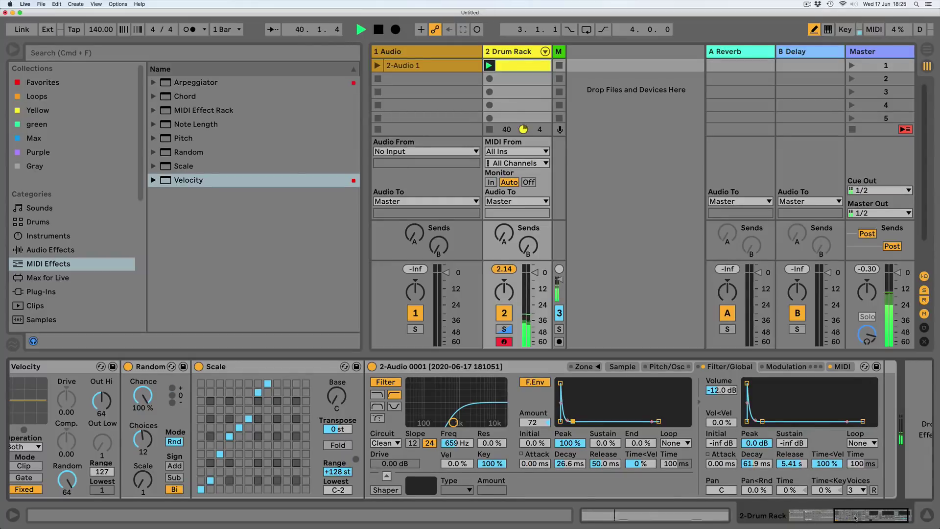
drag(854, 516, 800, 516)
drag(51, 413, 51, 372)
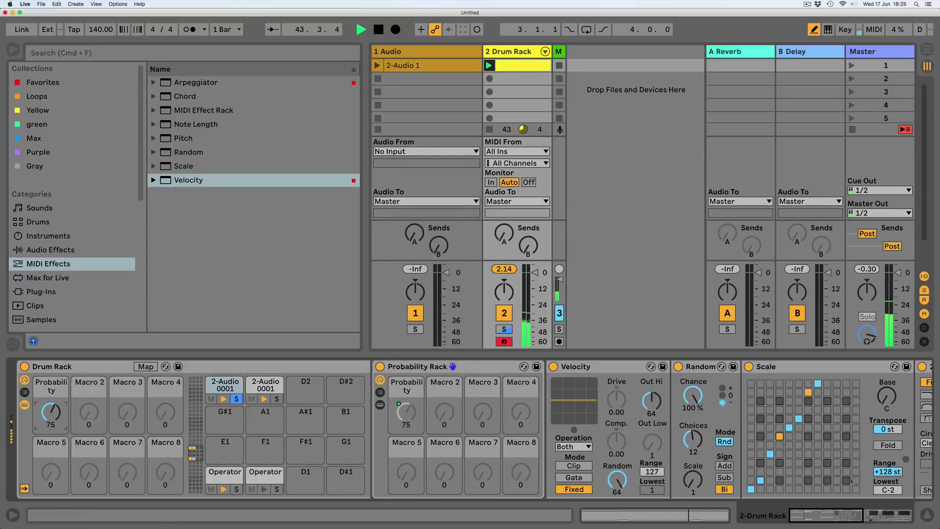
- Set the C2 Sampler's filter to 94.9 Hz with 80% resonance and its filter envelope decay to 12.3 ms
drag(807, 522, 860, 525)
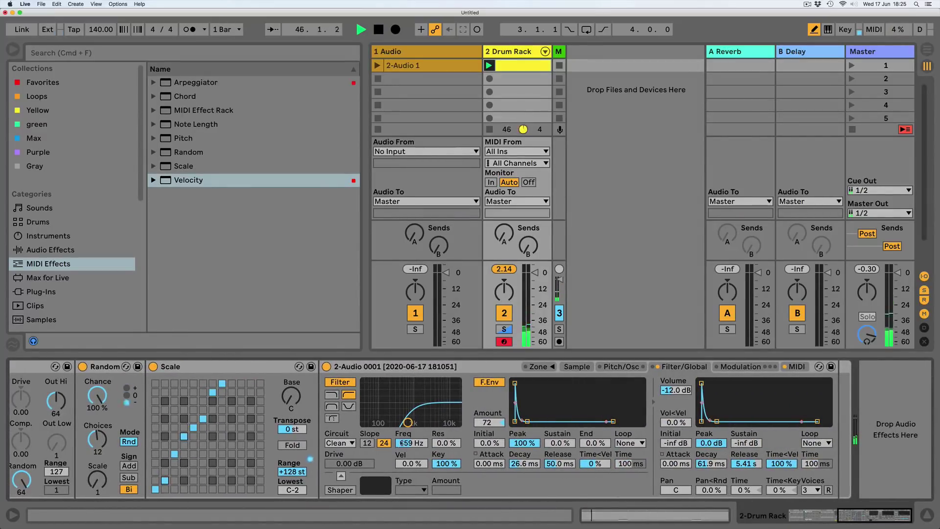
drag(407, 422, 380, 397)
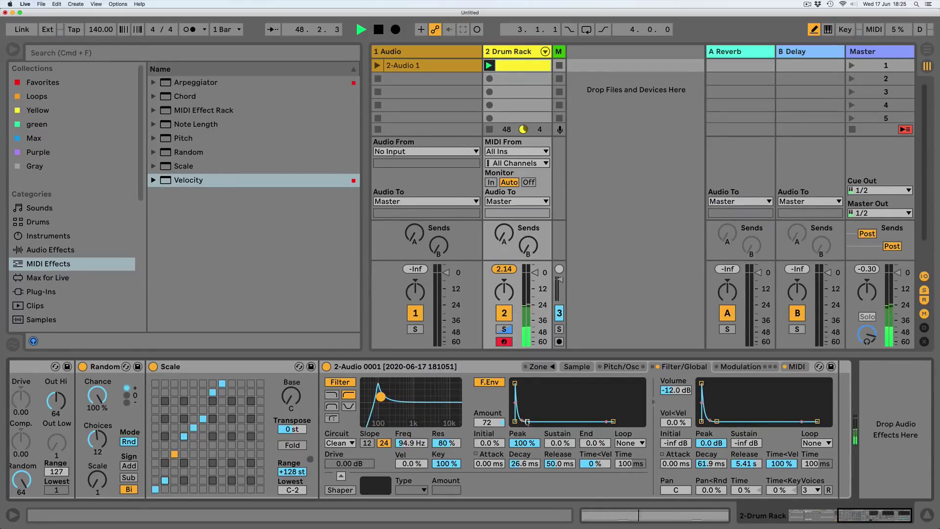
drag(526, 421, 524, 420)
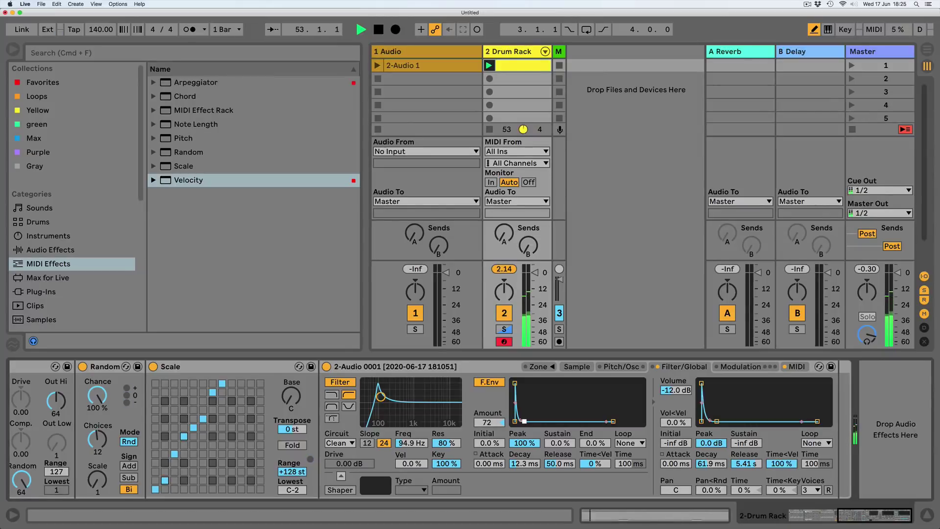
- Fine-tune the volume envelope decay of the C2 Sampler while its pad is soloed
drag(708, 457, 708, 438)
mouse_move(871, 517)
mouse_down()
mouse_move(822, 517)
mouse_move(862, 518)
mouse_up()
drag(822, 465, 822, 474)
- Unsolo the C2 pad, show the C#2 pad's devices while the full pattern plays, and stop playback
drag(854, 515, 430, 527)
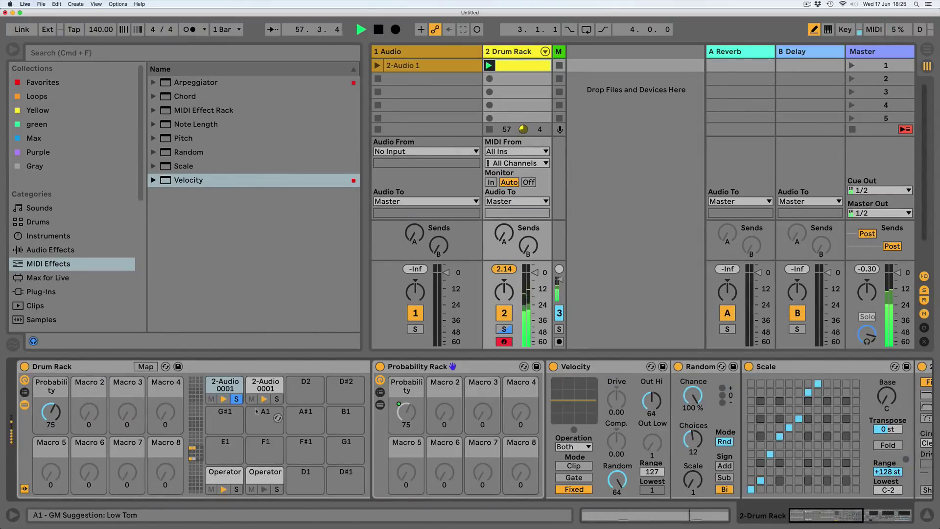
click(267, 387)
drag(814, 518, 868, 519)
click(237, 400)
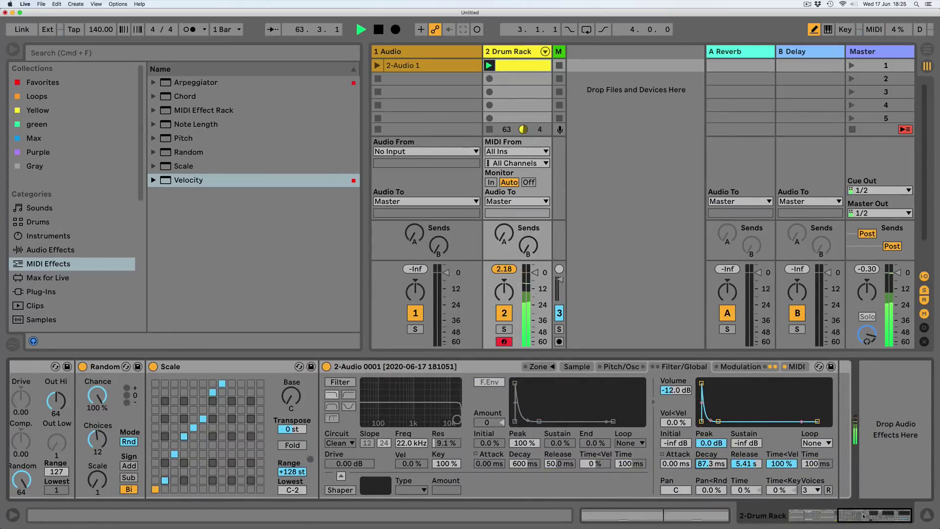
drag(869, 517, 802, 517)
key(space)
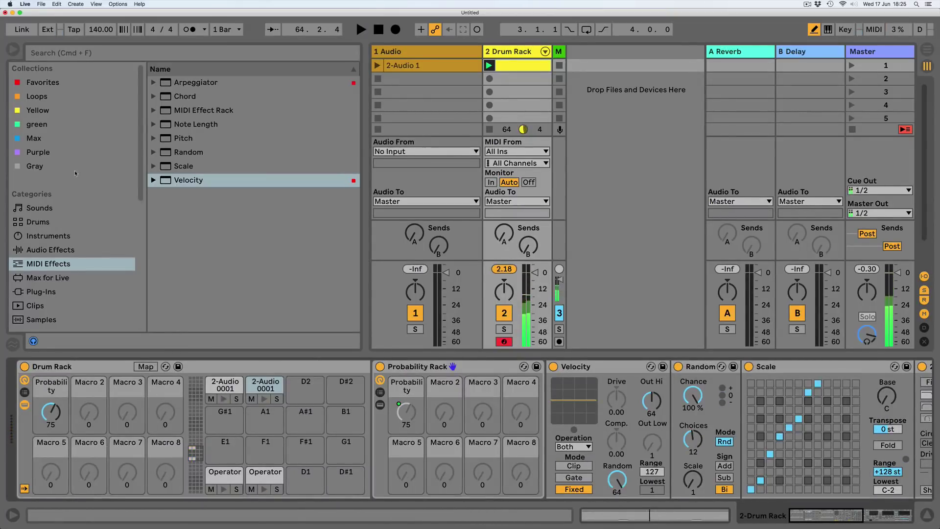
- Add a Drum Buss audio effect at the end of the Drum Rack track's device chain
click(26, 236)
click(24, 251)
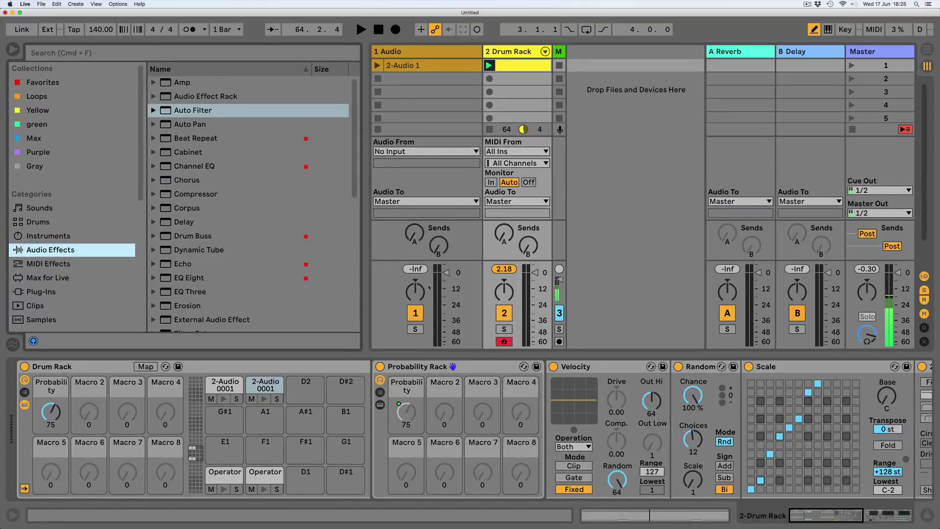
drag(809, 517, 857, 517)
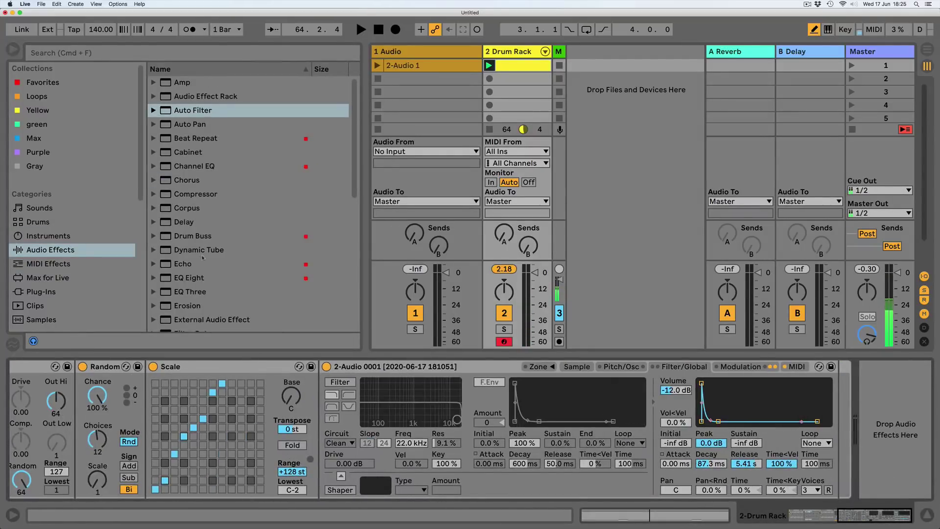
double_click(166, 237)
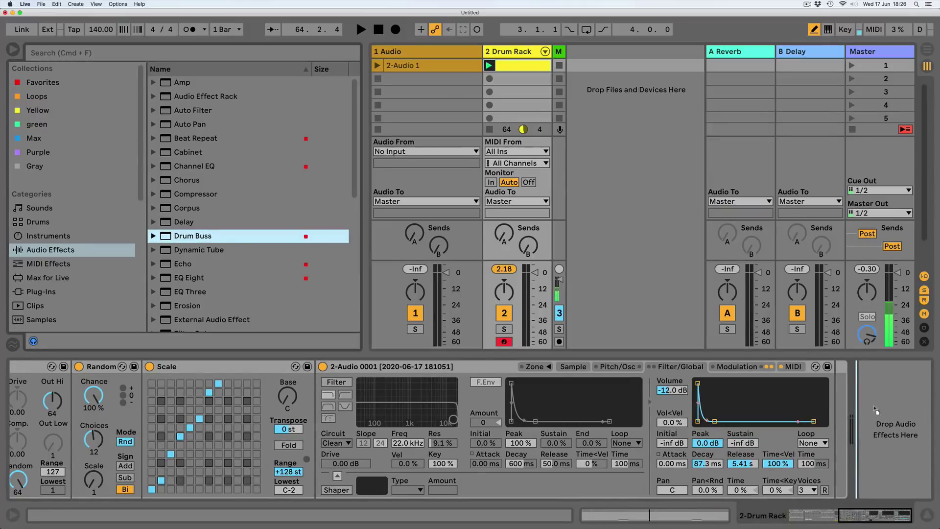
click(841, 519)
drag(841, 520, 850, 520)
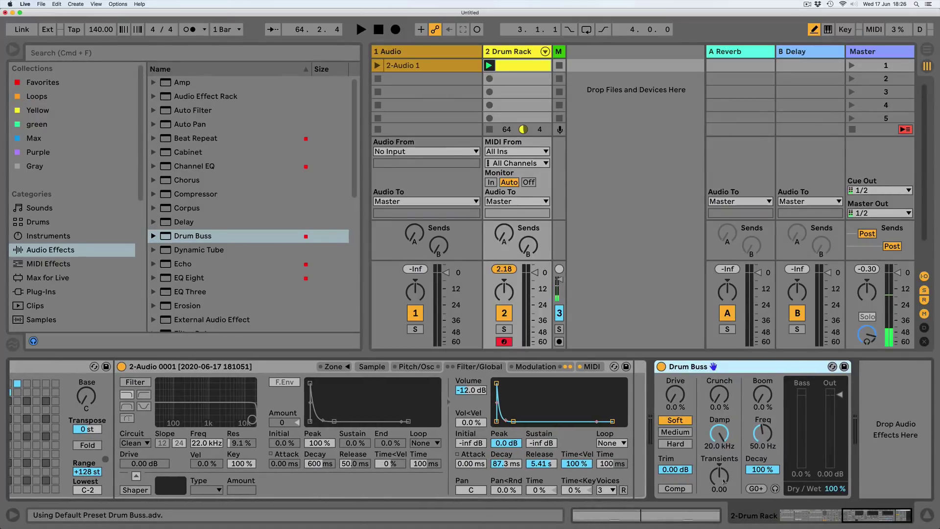
- Set the Drum Buss Transients to 0.97, enable its compressor, and start playback
drag(724, 481, 724, 436)
click(676, 487)
key(space)
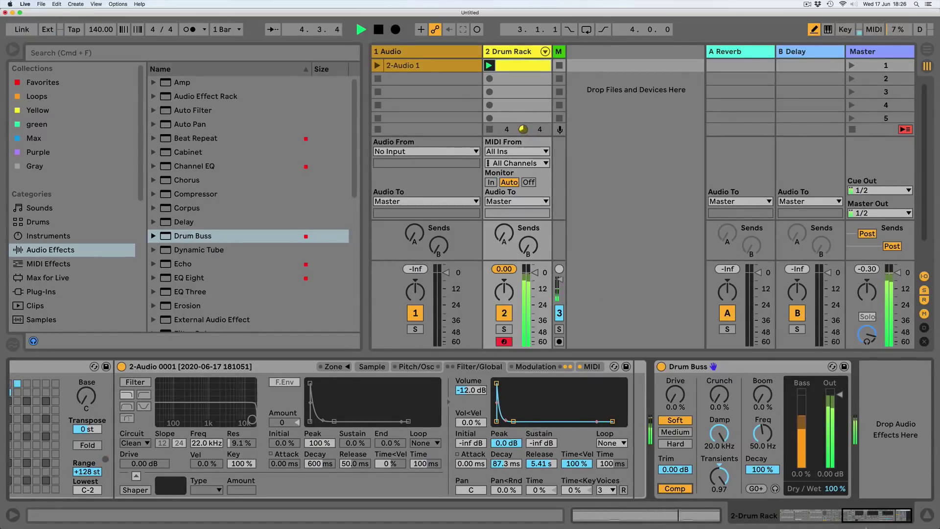
- Lower the Drum Rack's Probability macro to 22 and hide the browser
scroll(479, 490, left, 15)
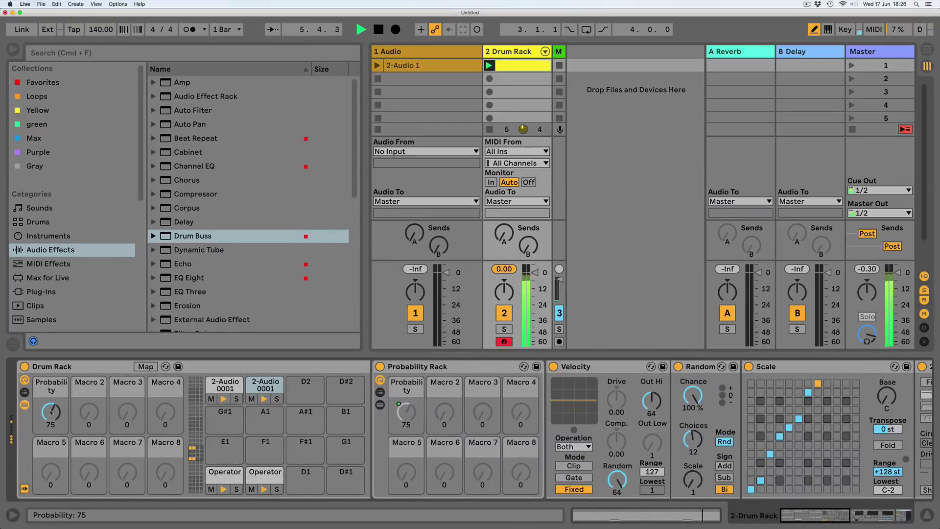
drag(51, 413, 51, 438)
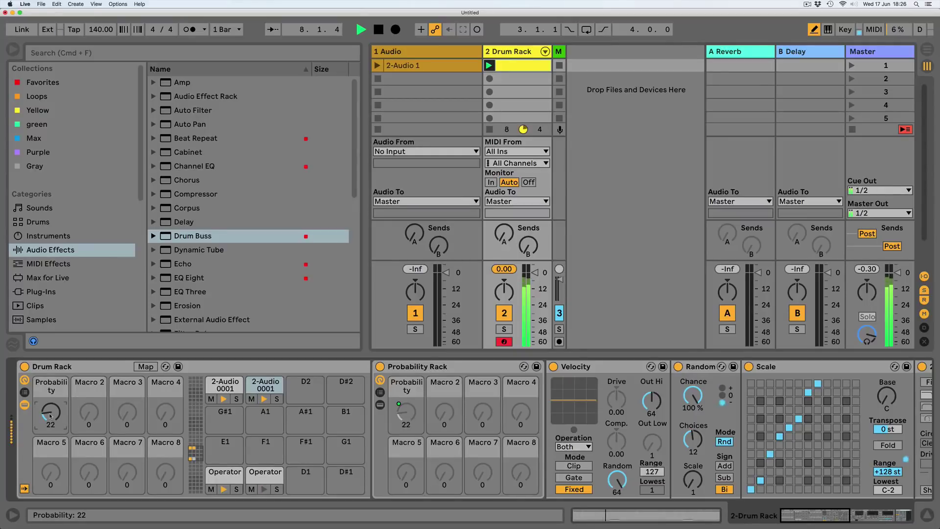
click(13, 49)
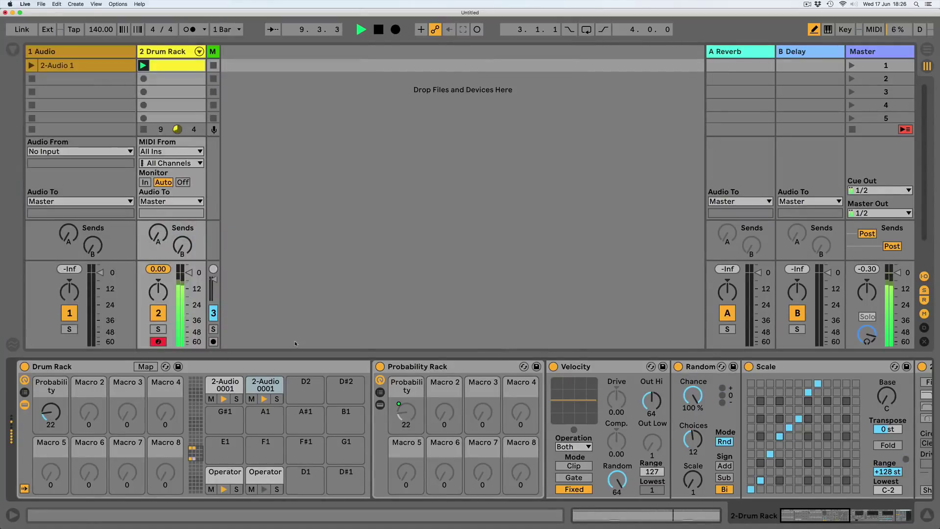
- Limit the Samplers on both the C2 and C#2 pads to 2 voices
click(216, 389)
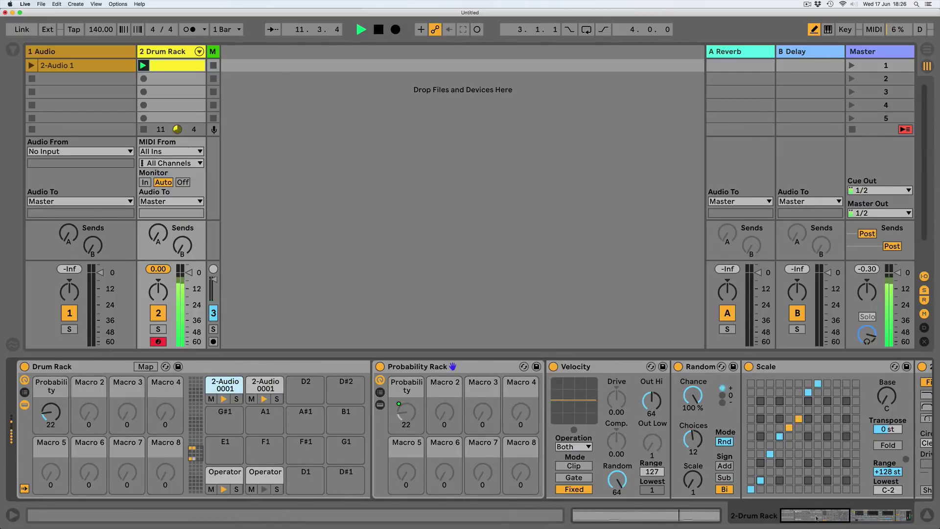
click(881, 515)
click(599, 490)
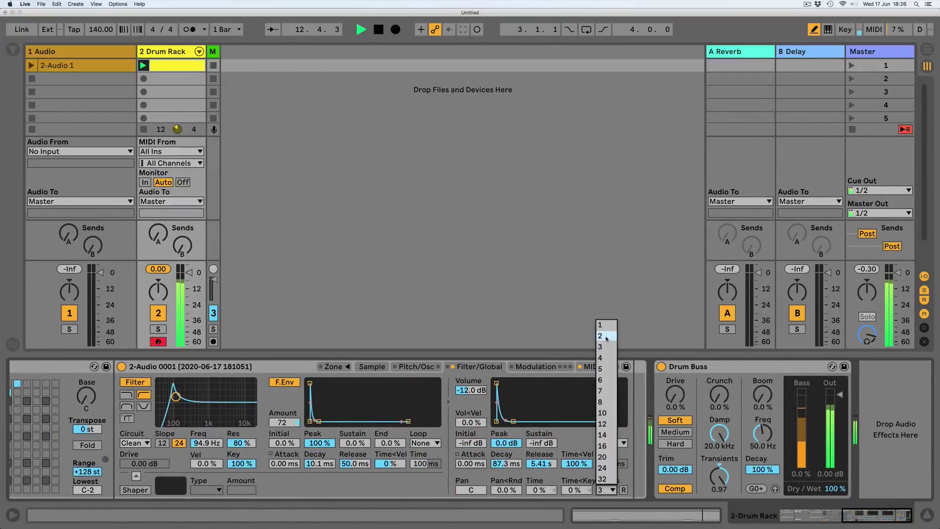
click(606, 479)
click(778, 520)
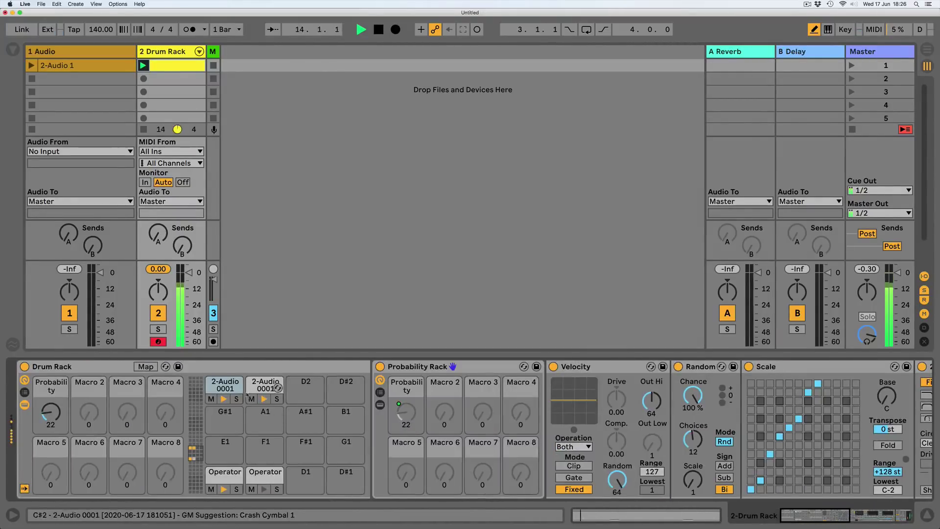
drag(779, 521, 851, 522)
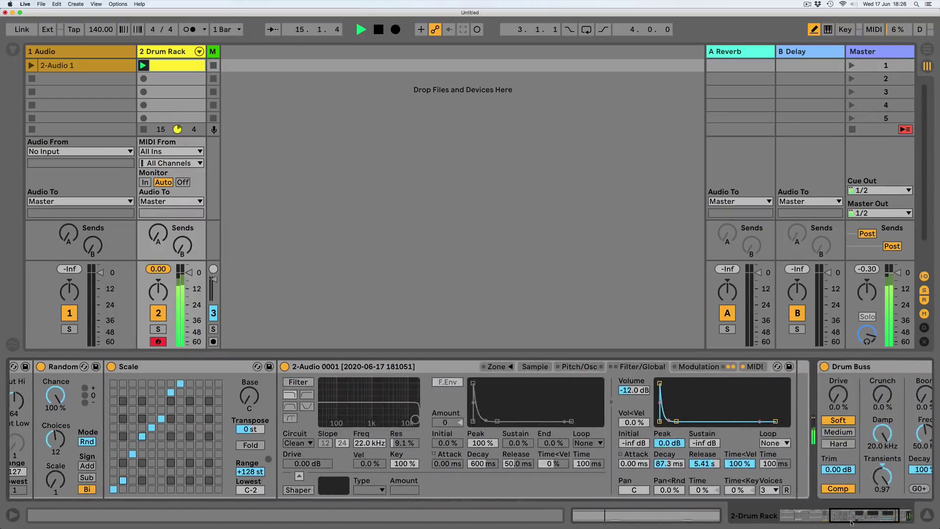
click(769, 490)
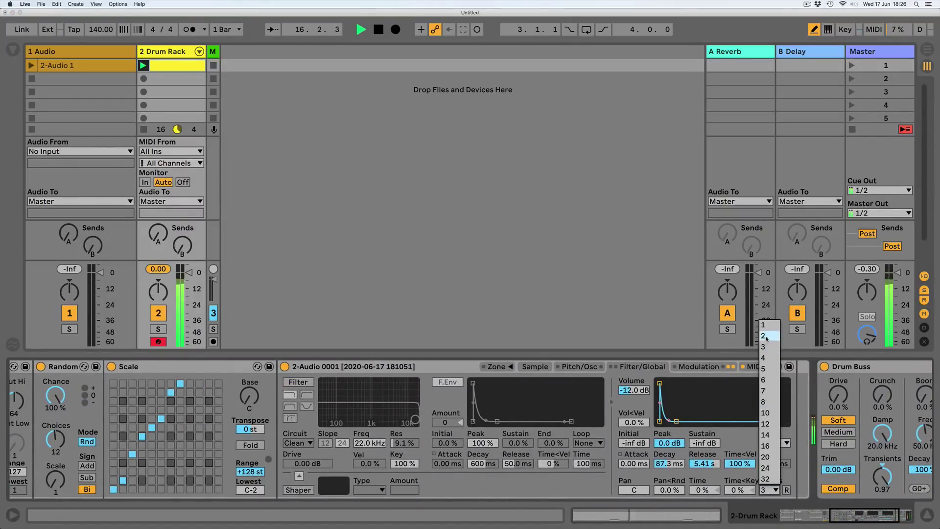
click(772, 473)
- Collapse the Velocity, Random, Scale and Probability Rack devices in the C#2 pad's chain
drag(848, 516, 800, 517)
double_click(564, 367)
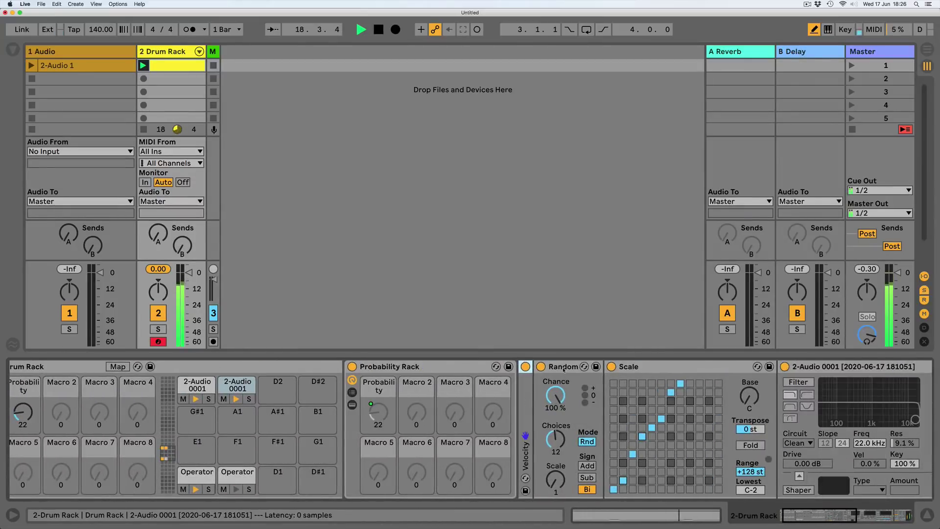
double_click(556, 367)
double_click(562, 367)
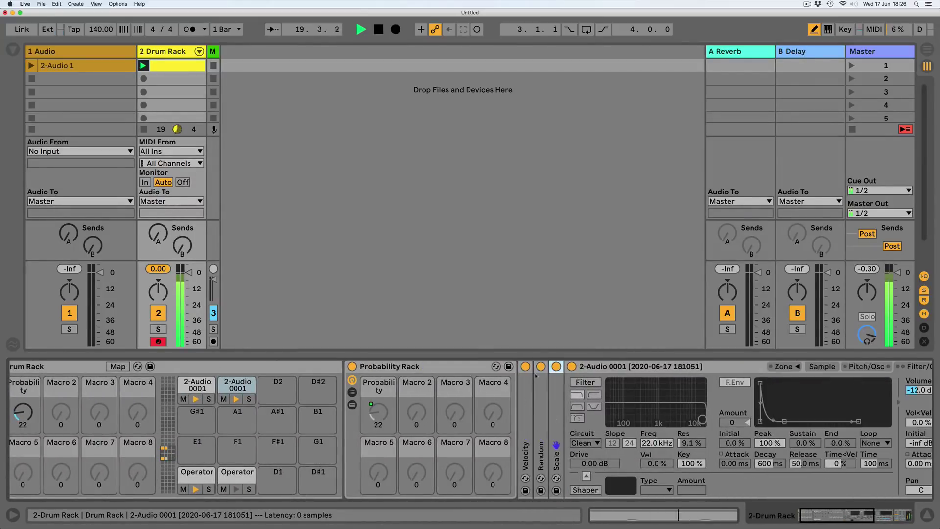
double_click(431, 368)
drag(842, 513, 832, 512)
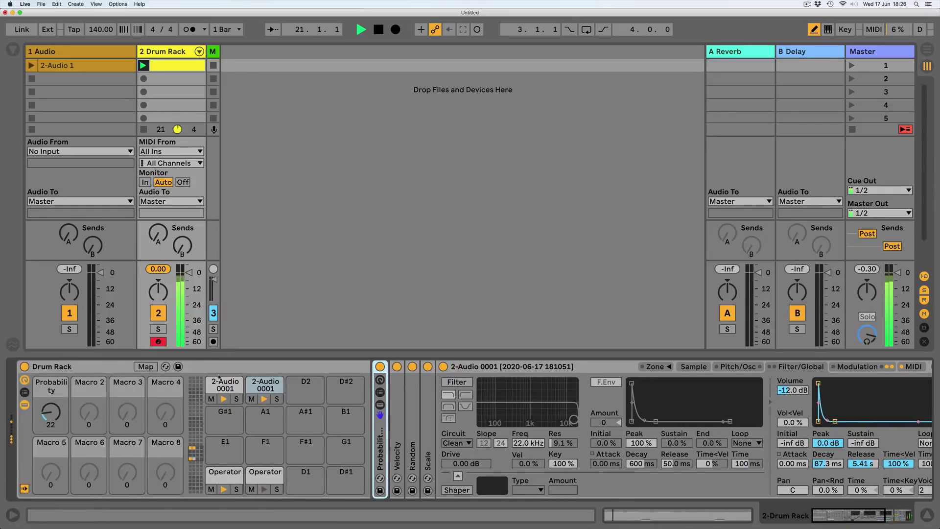
- Show the C2 pad's chain and collapse its Velocity, Random and Scale devices
alt+double_click(390, 385)
double_click(419, 367)
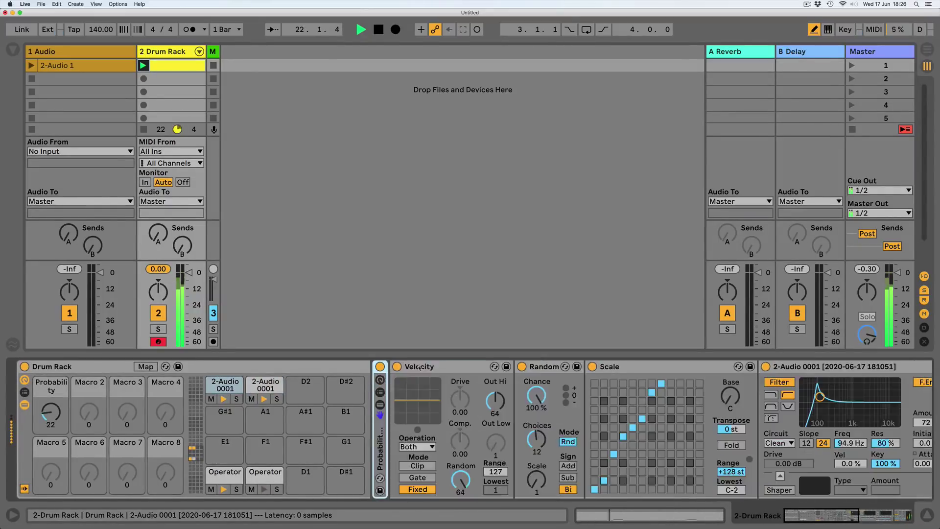
double_click(432, 368)
double_click(432, 368)
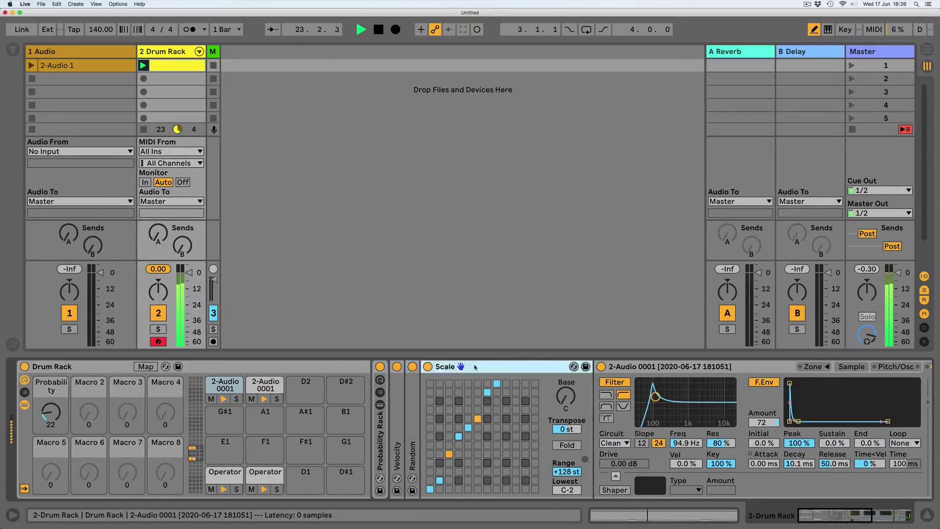
double_click(450, 367)
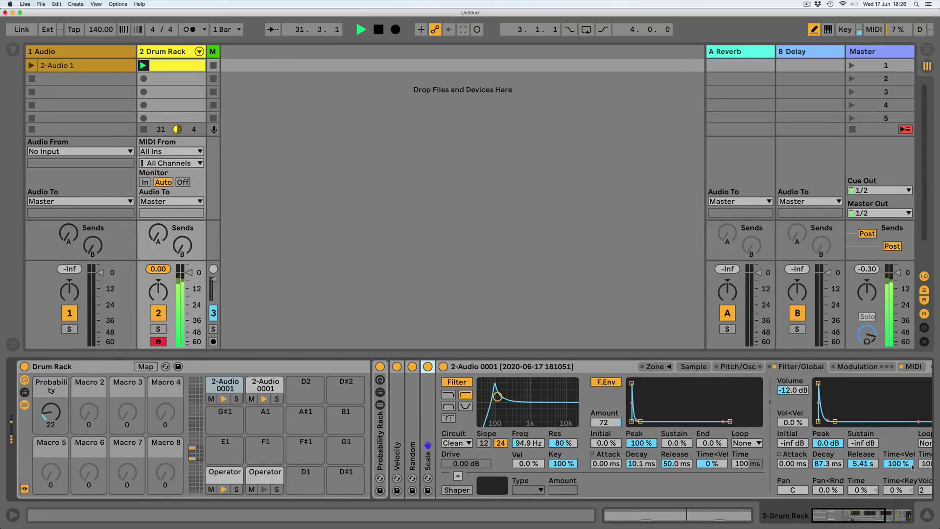
- Shorten the volume envelope decay of the C2 Sampler, and set the C#2 Sampler's to 22.1 ms
drag(818, 463, 818, 471)
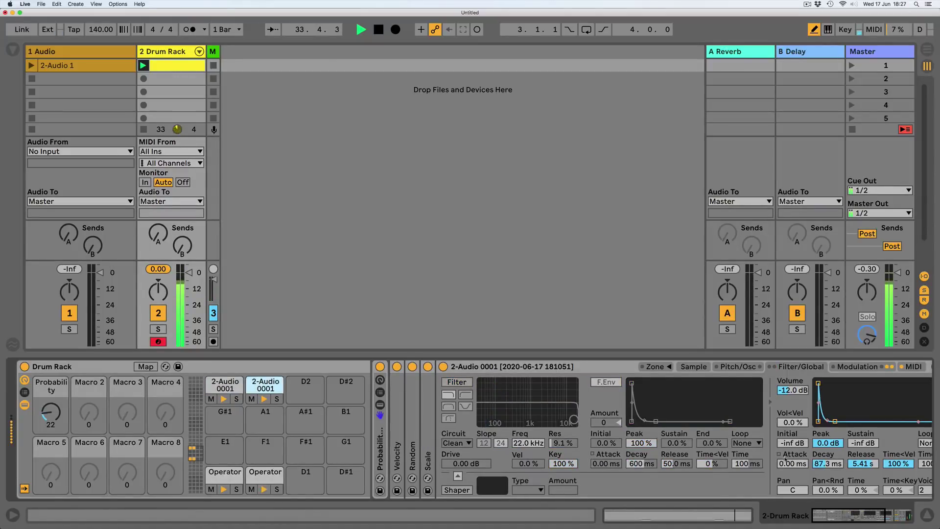
drag(818, 463, 818, 475)
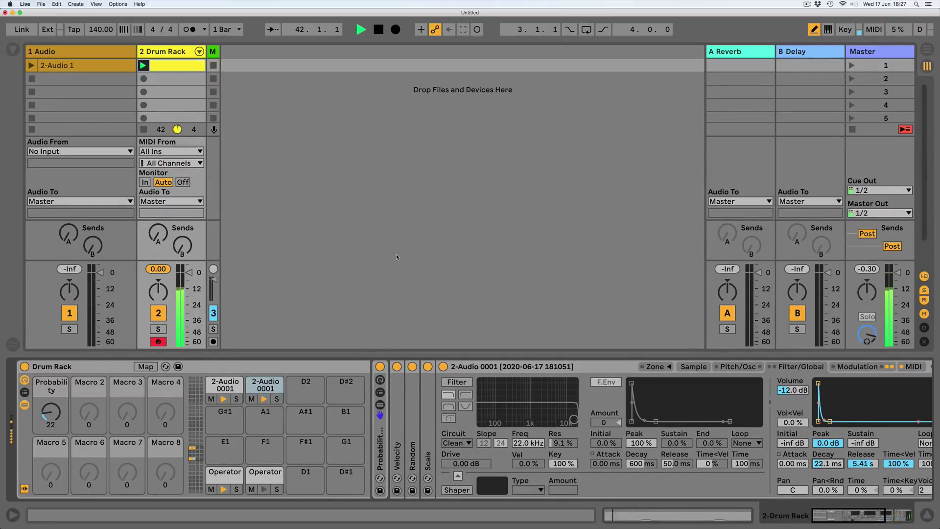
- Raise the velocity modulation of envelope time for oscillator B in the C#1 pad's Operator
click(265, 472)
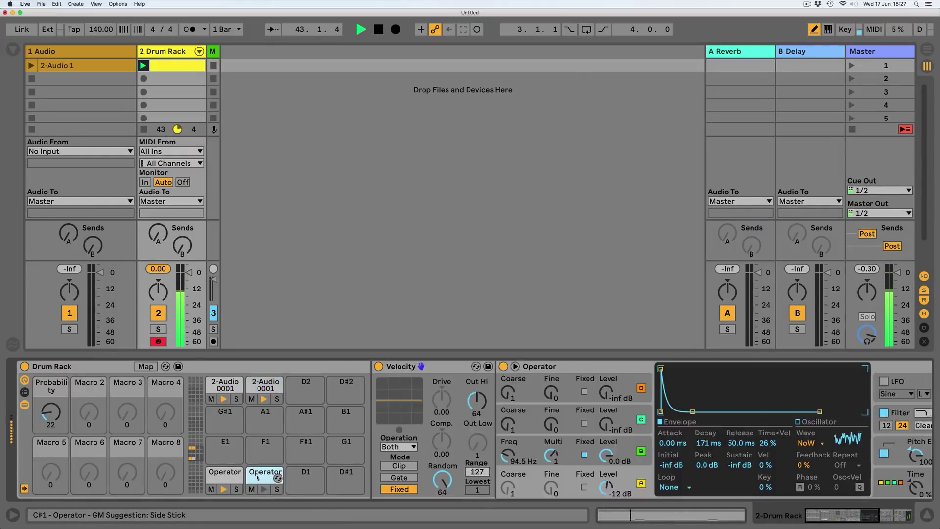
click(632, 444)
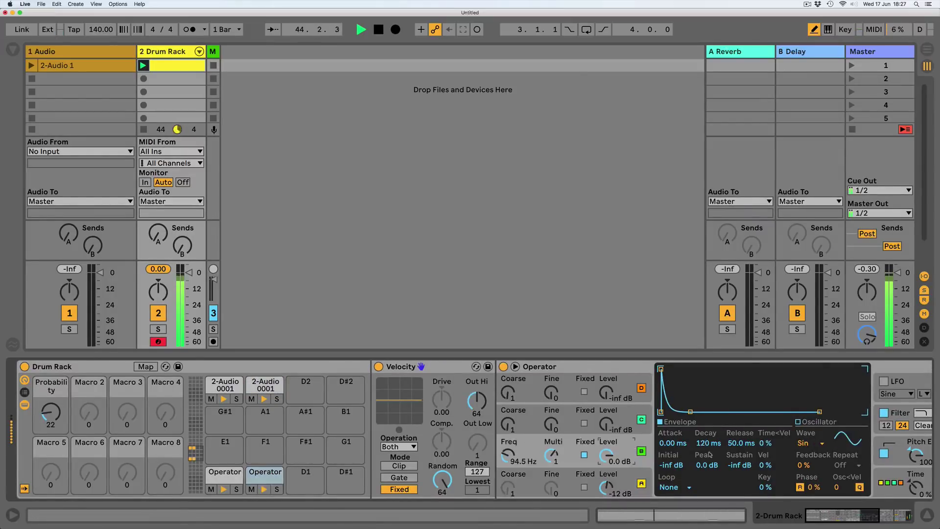
drag(766, 442, 767, 437)
- Lengthen the C2 Sampler's volume envelope decay, and set the C#2 Sampler's to 95.2 ms
click(224, 384)
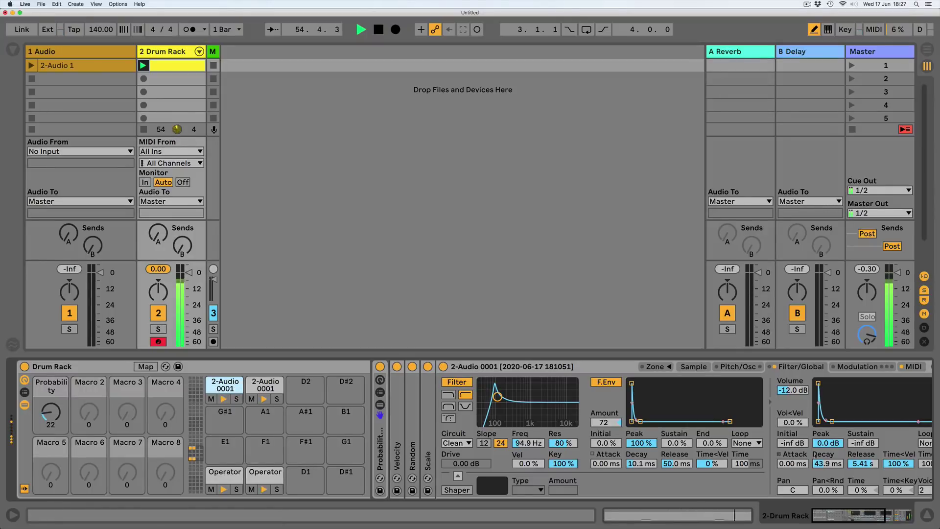
drag(819, 463, 823, 449)
click(256, 387)
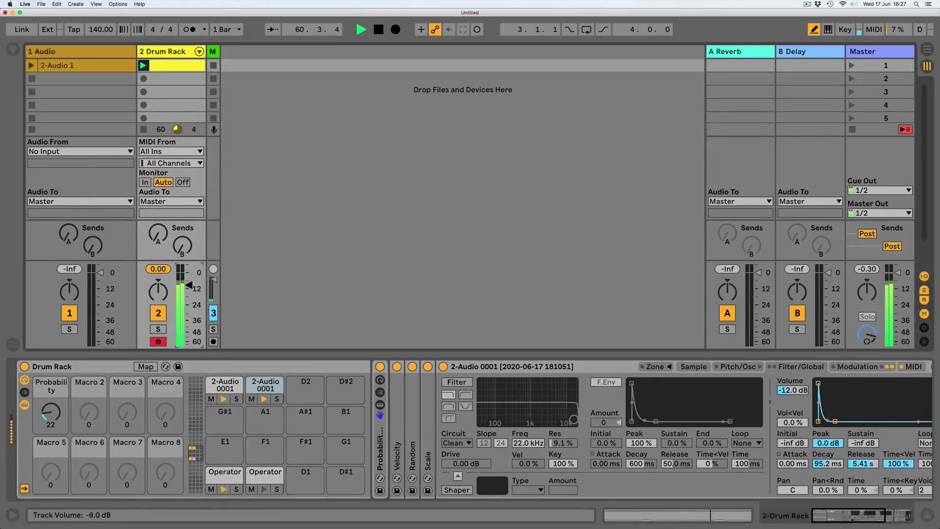
- Dip the Drum Rack track's volume to -31 dB, and bring it back up to slightly below 0 dB
drag(193, 275, 190, 316)
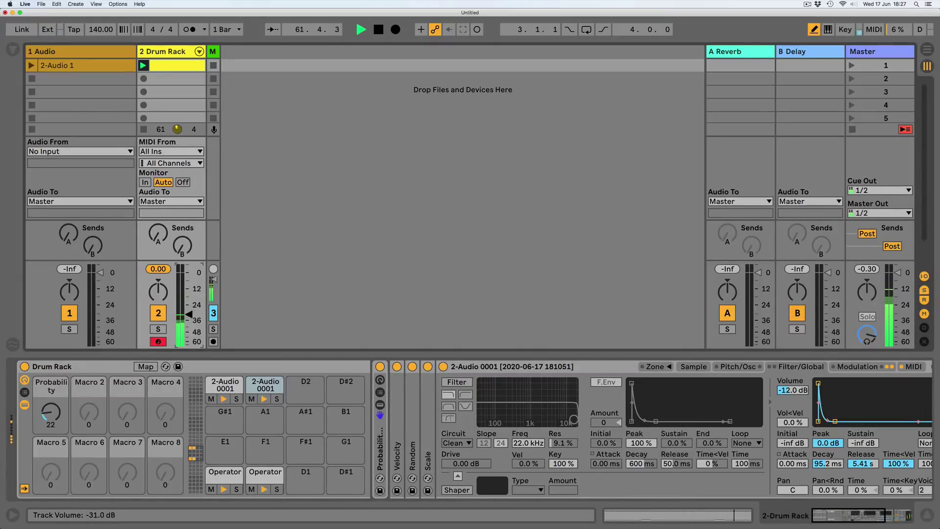
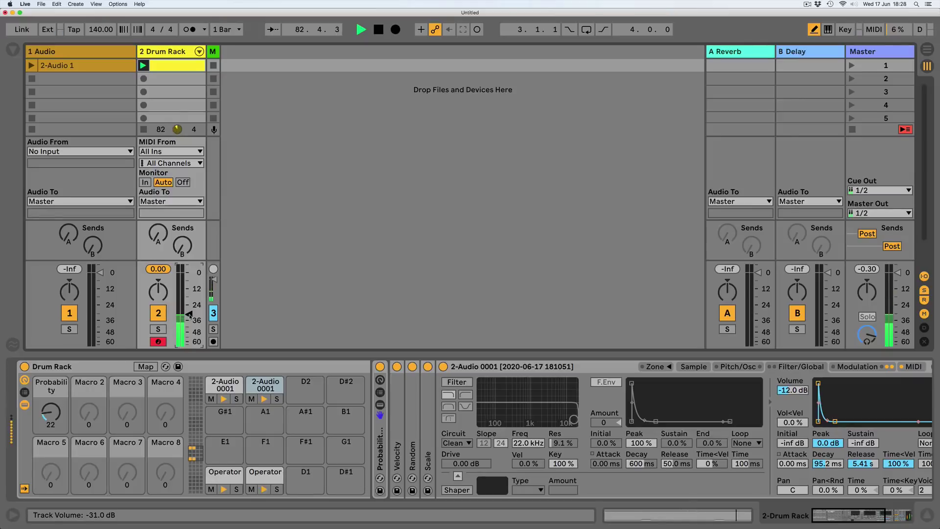
drag(189, 314, 188, 277)
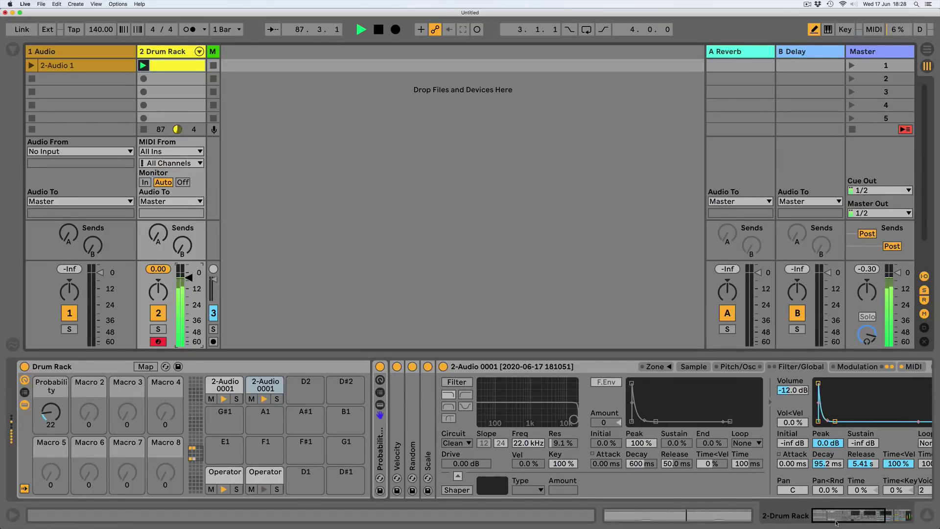
- Expand the Random device on the C2 and C#2 pads and set its Choices to 24 on both
double_click(426, 414)
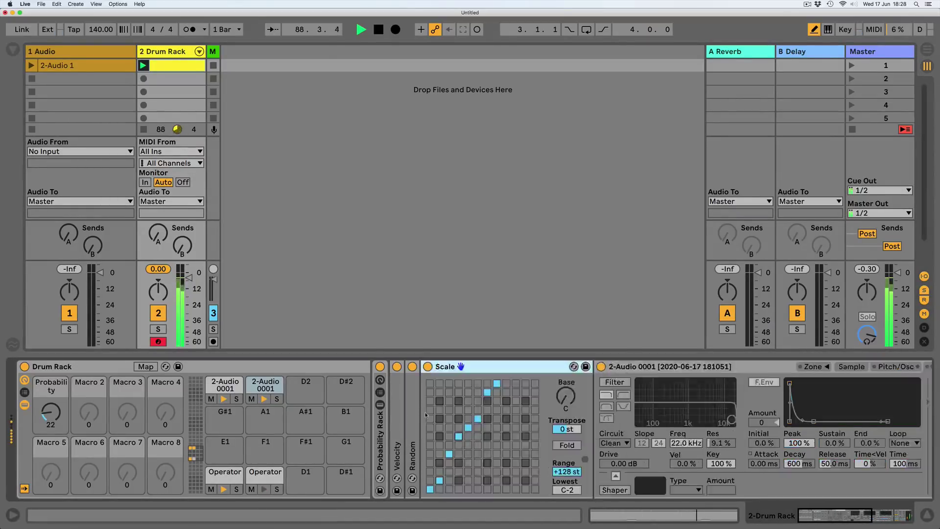
double_click(412, 416)
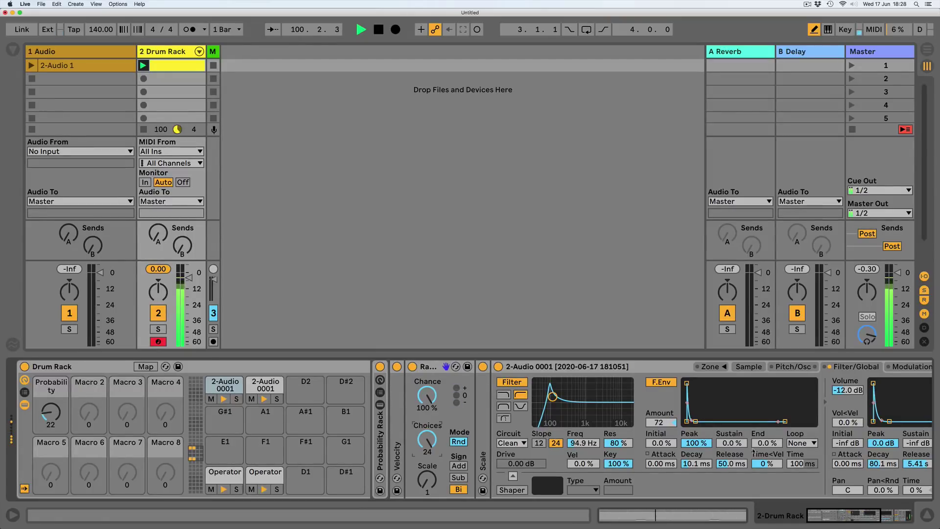
- Set the volume envelope decay to 47.8 ms on the C2 Sampler and 80.1 ms on the C#2 Sampler
drag(873, 460, 873, 471)
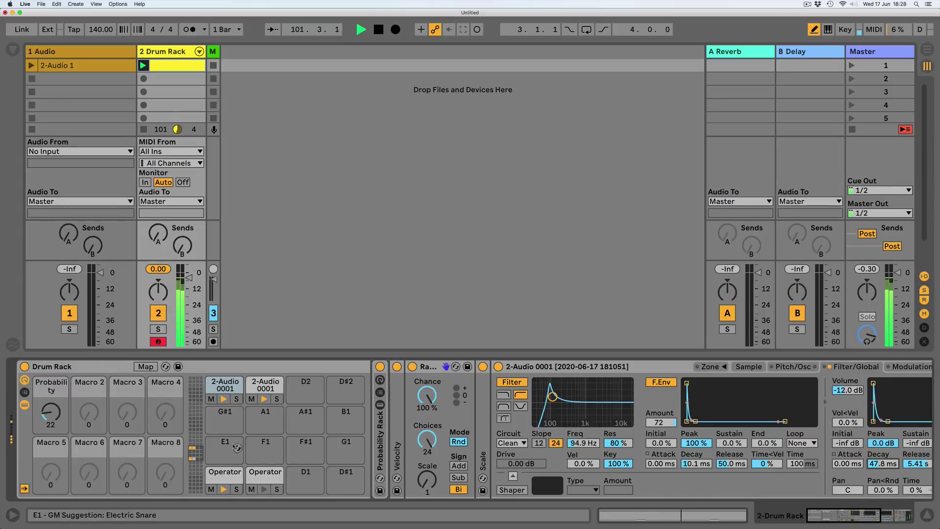
click(257, 384)
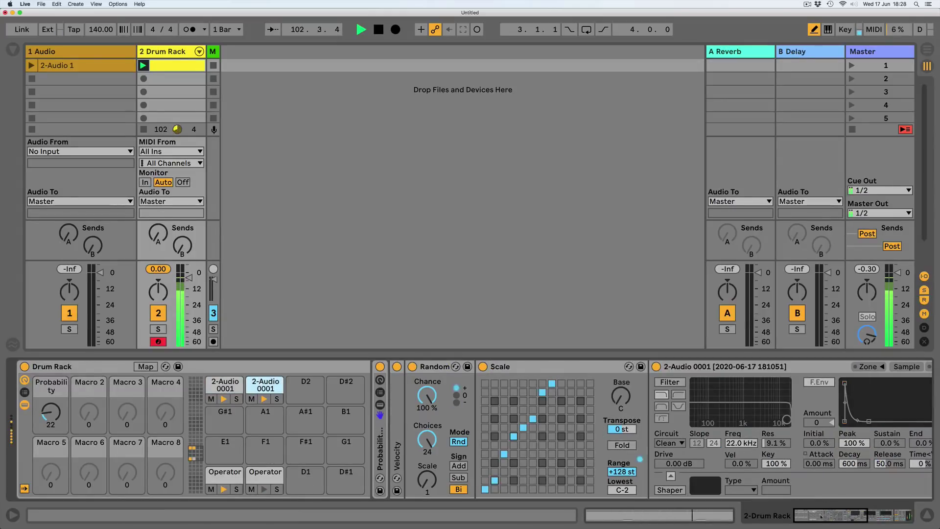
scroll(649, 415, right, 10)
drag(501, 464, 501, 468)
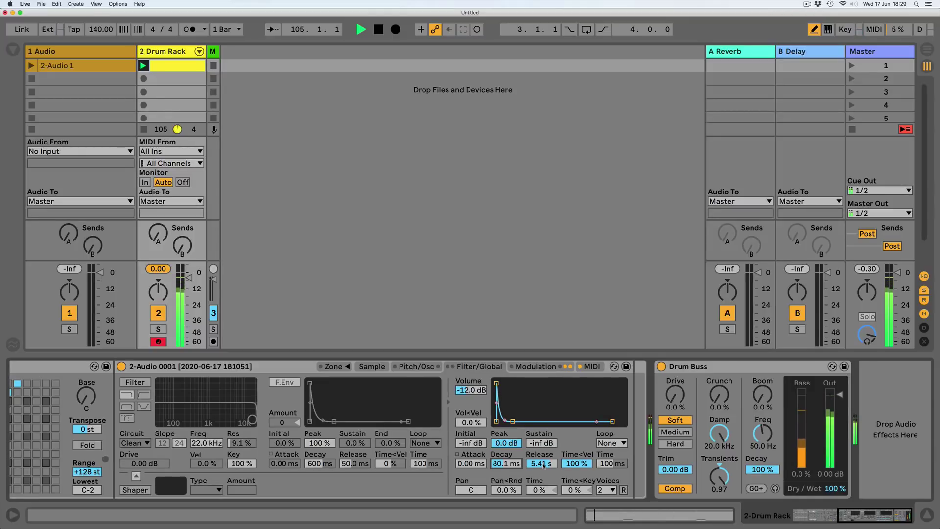
- Collapse the expanded Scale and Random devices in the C#2 pad's chain
drag(880, 516, 832, 516)
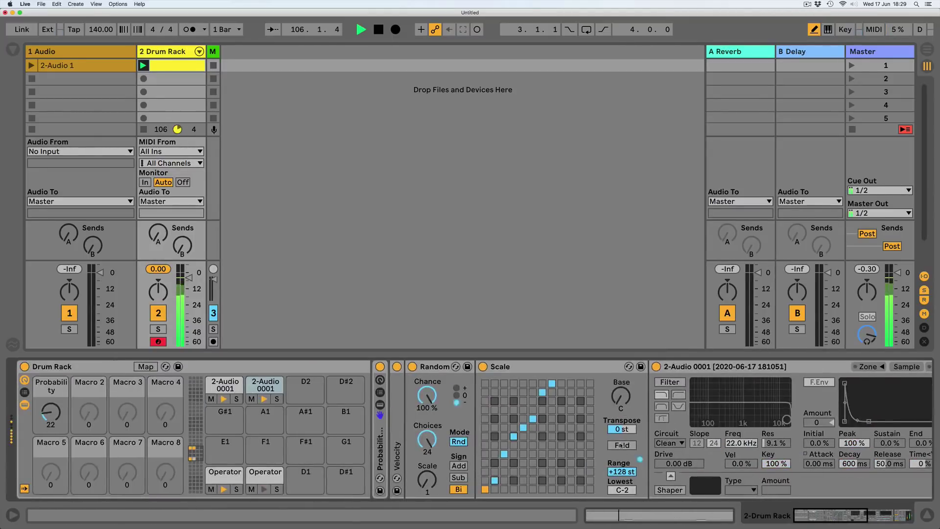
double_click(521, 366)
double_click(433, 366)
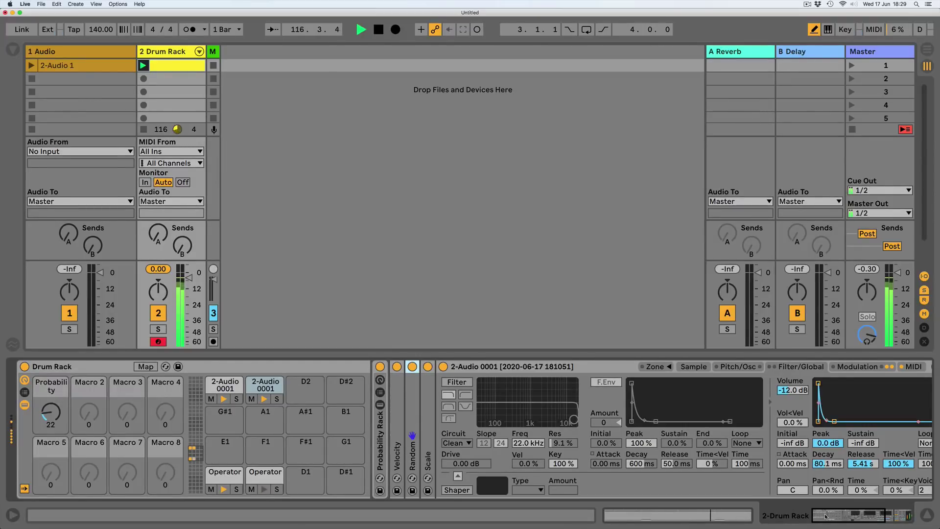
- Extend the sample loop in the C#2 pad's Sampler by moving its Loop End to 16295
drag(825, 515, 841, 514)
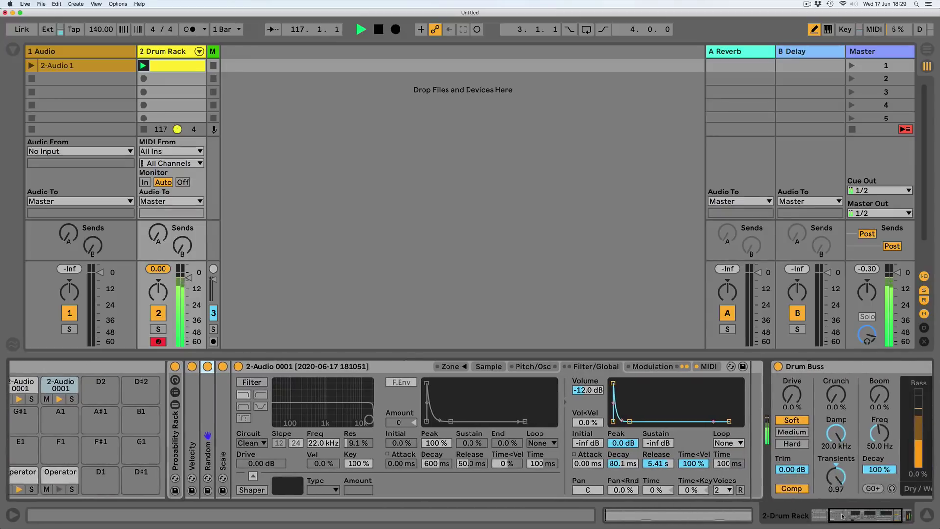
click(656, 368)
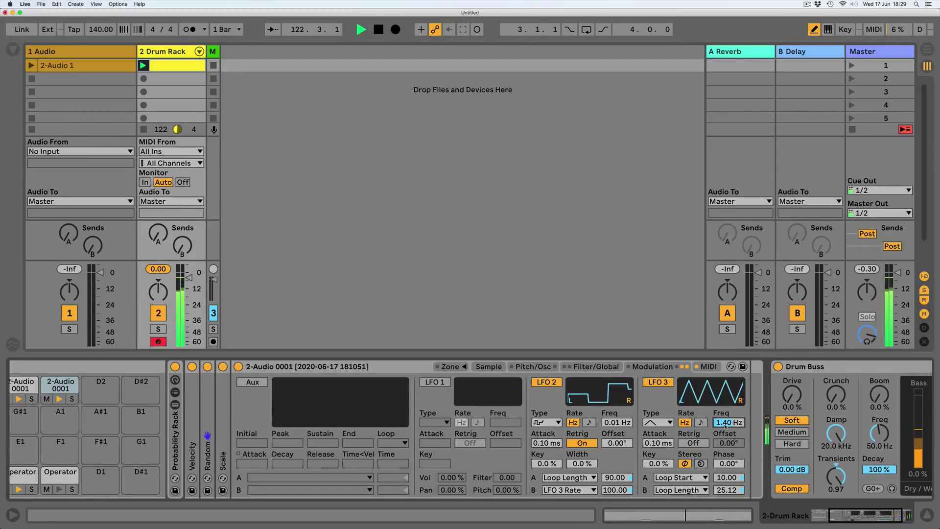
click(489, 366)
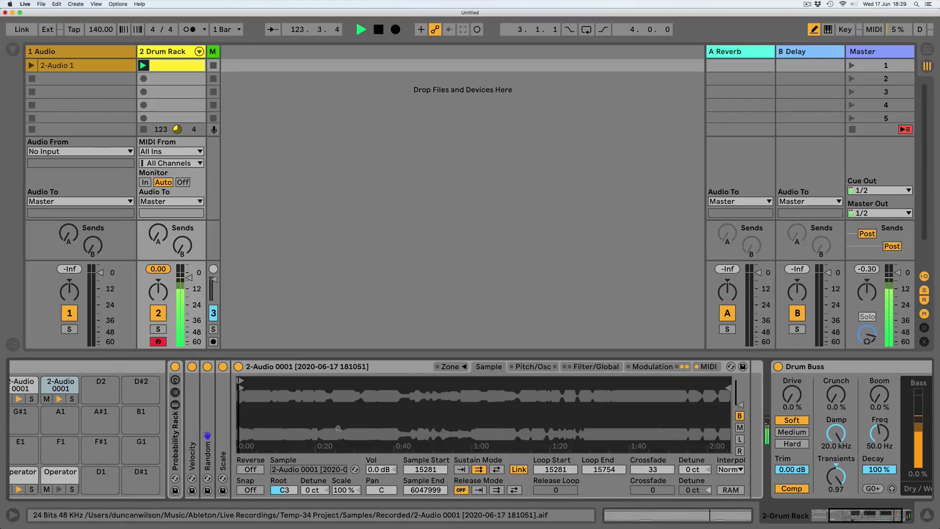
drag(245, 409, 245, 440)
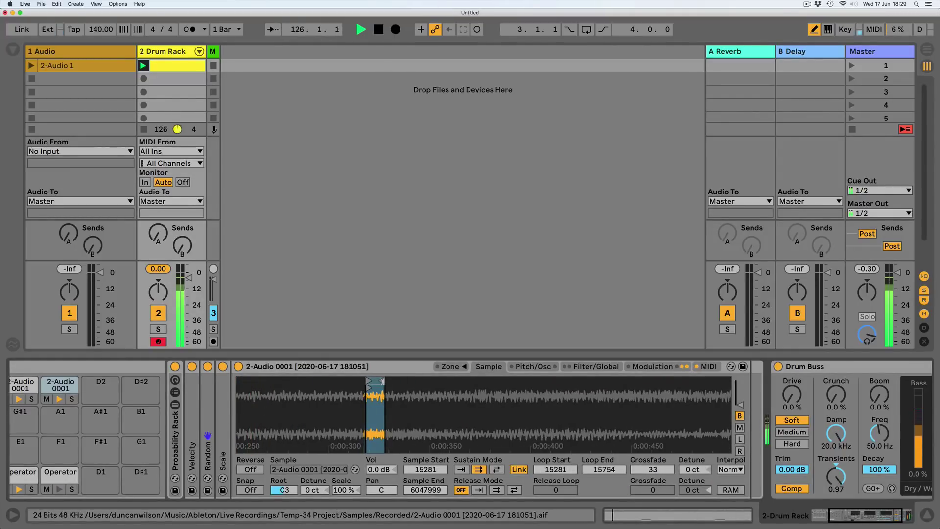
drag(383, 381, 404, 380)
drag(384, 419, 385, 382)
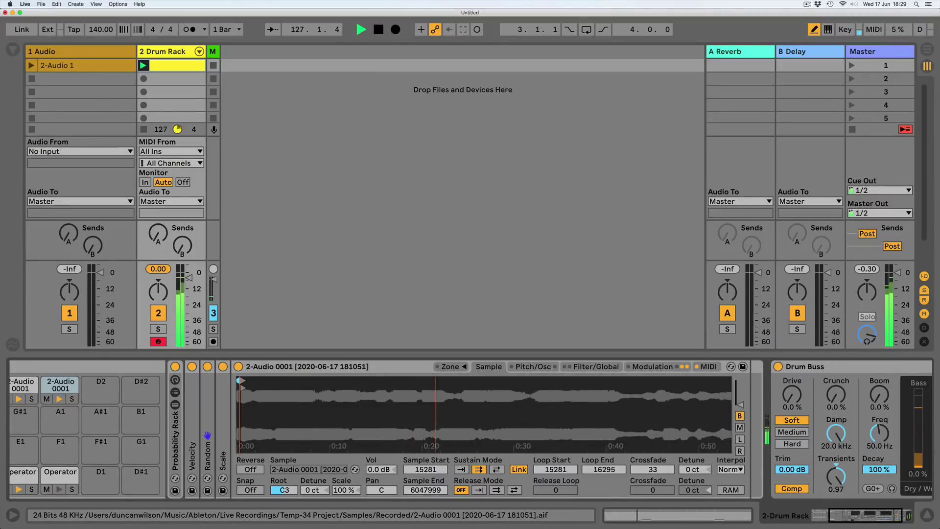
- Set the LFO 3 frequency of the C#2 pad's Sampler to 0.02 Hz
click(663, 366)
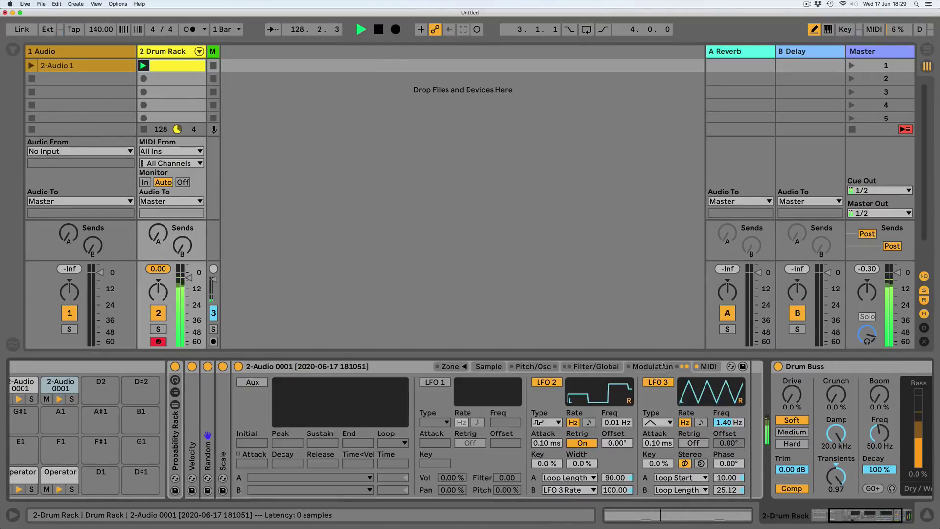
drag(725, 424, 724, 480)
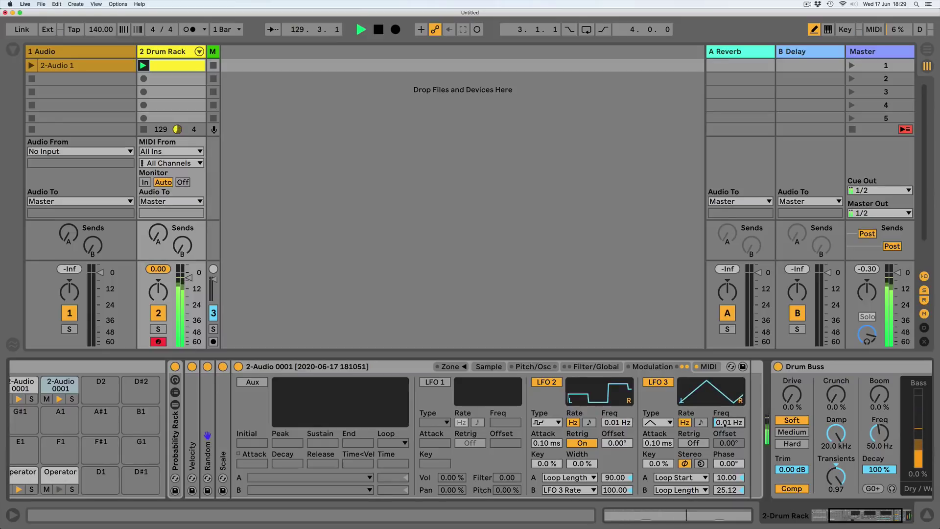
drag(724, 425, 724, 416)
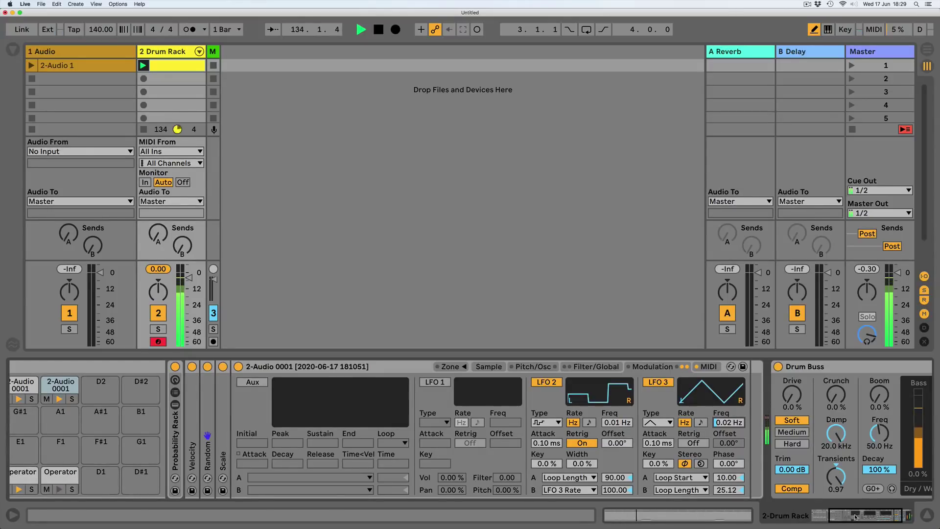
- Try the morph filter on the C#2 pad's Sampler with varied morph, frequency and resonance, ending at 3.71 kHz and 52%, and switch it off
click(592, 367)
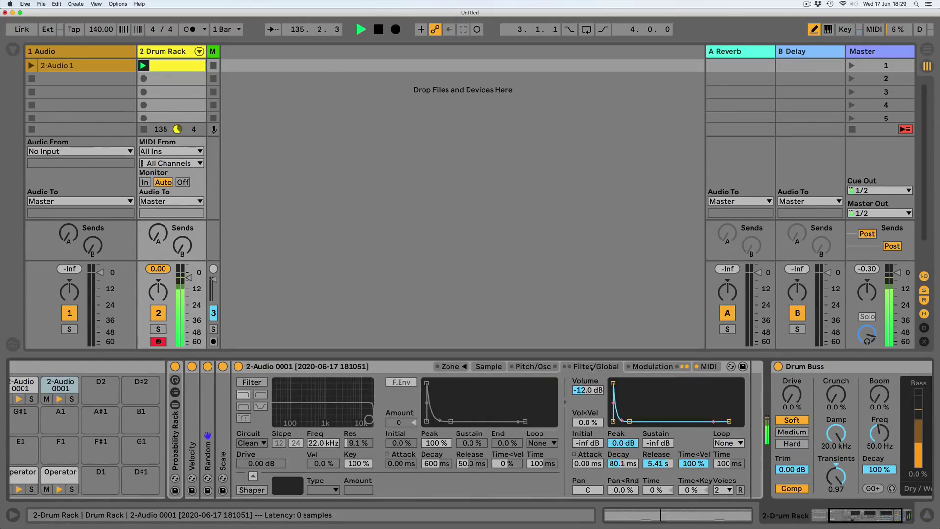
click(249, 382)
click(243, 419)
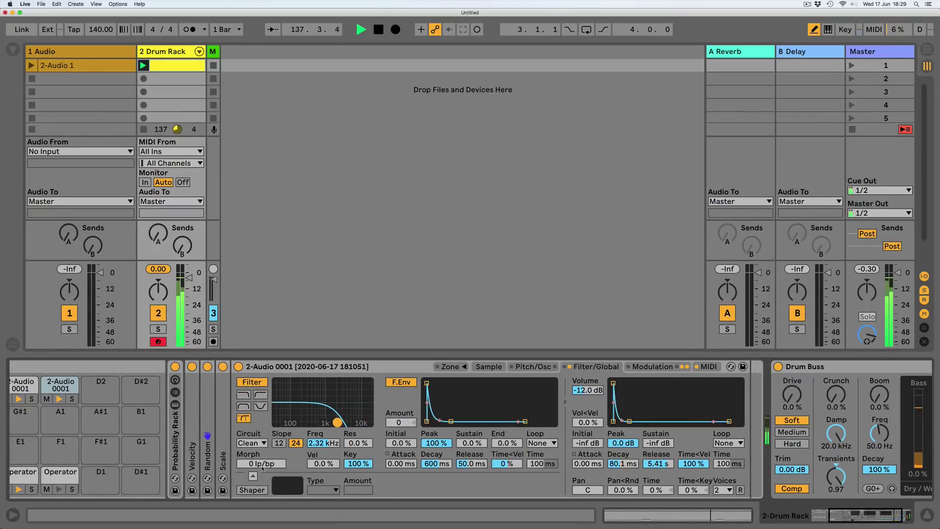
drag(267, 463, 270, 442)
drag(337, 422, 321, 411)
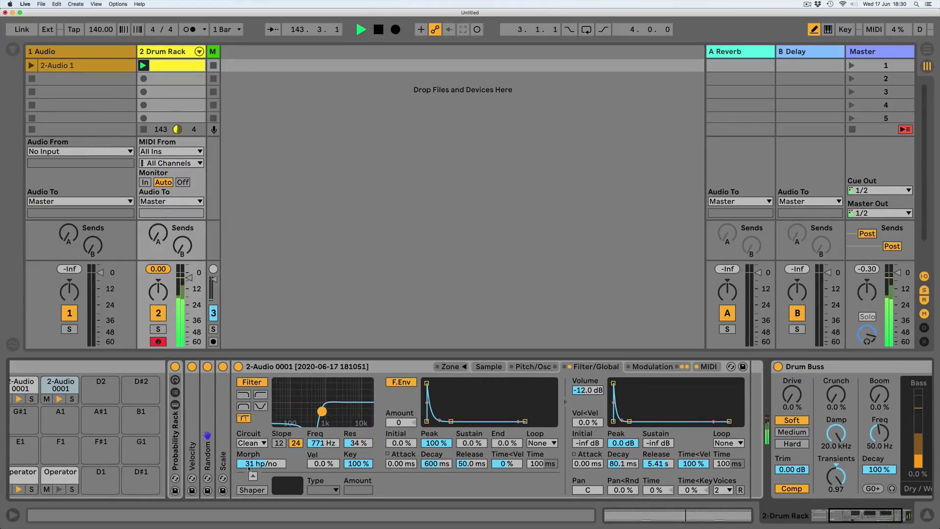
drag(262, 463, 262, 482)
drag(322, 411, 344, 405)
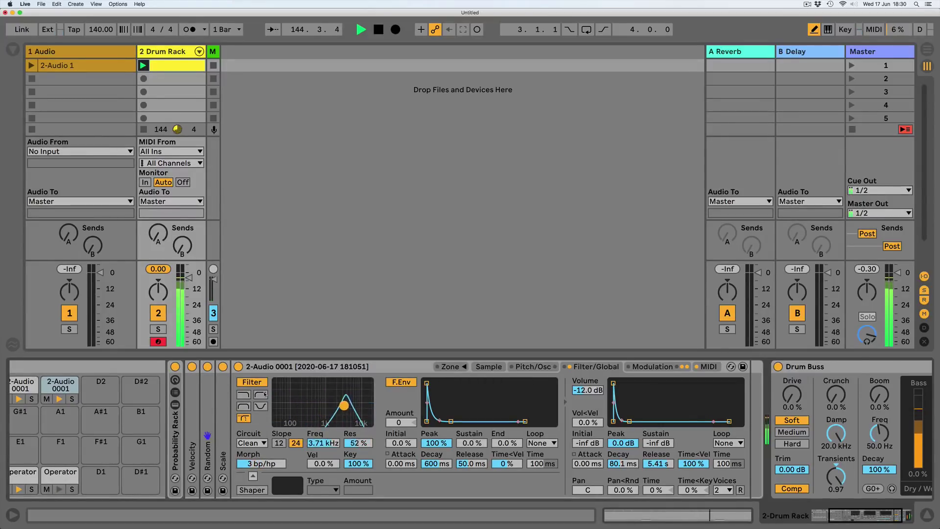
click(252, 381)
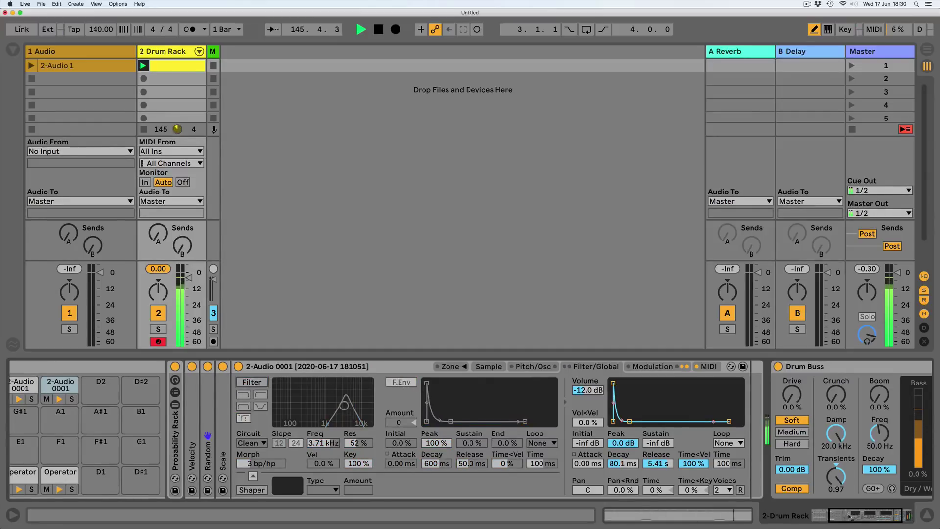
- Select the C2 pad and ride the Drum Rack's Probability macro up to 71, down to 35, up to 52 and down to 0
click(773, 523)
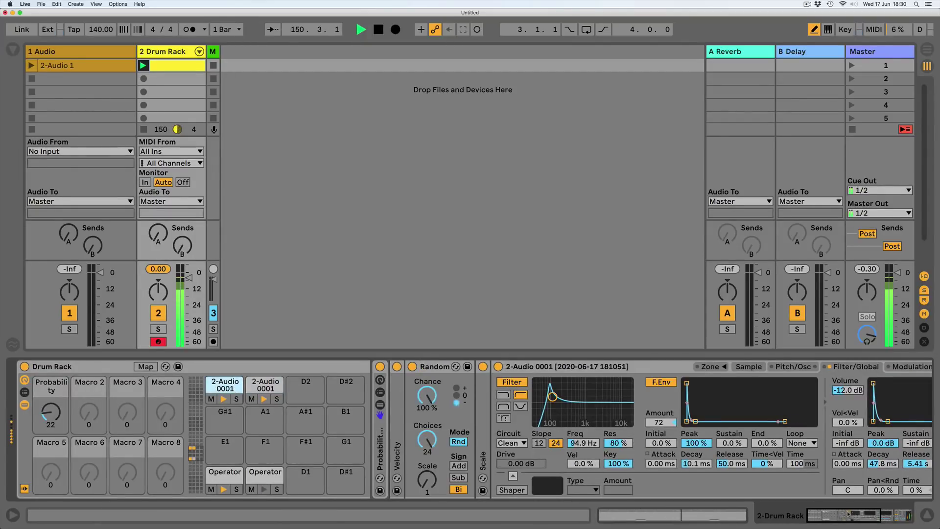
drag(848, 513, 880, 513)
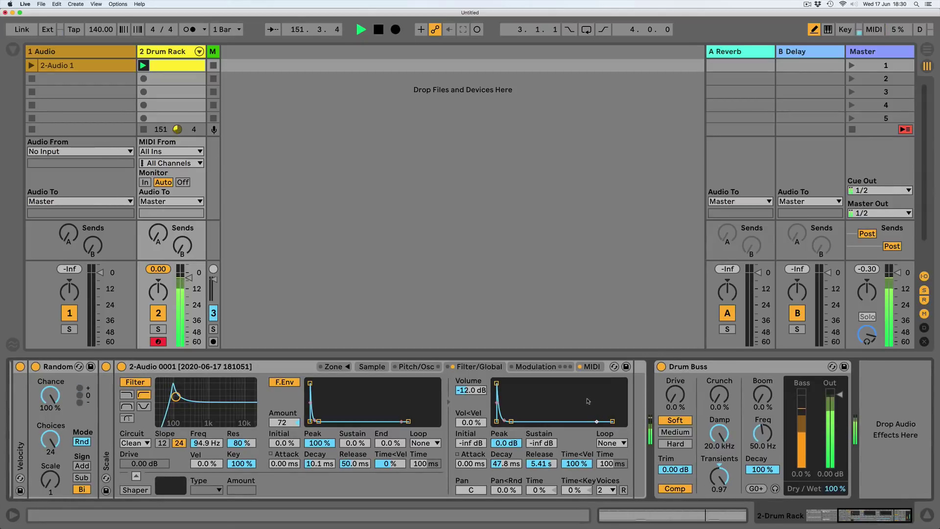
drag(872, 515, 649, 527)
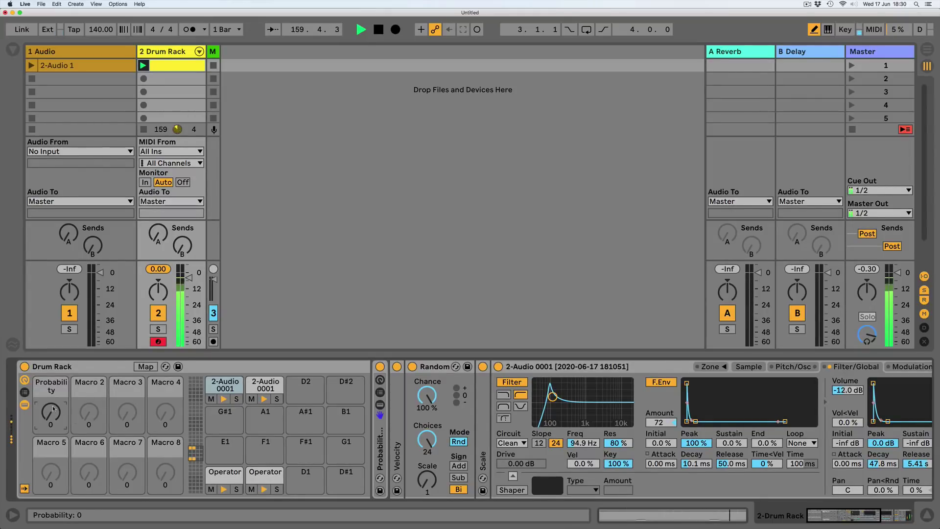
drag(54, 417, 54, 382)
drag(53, 417, 53, 420)
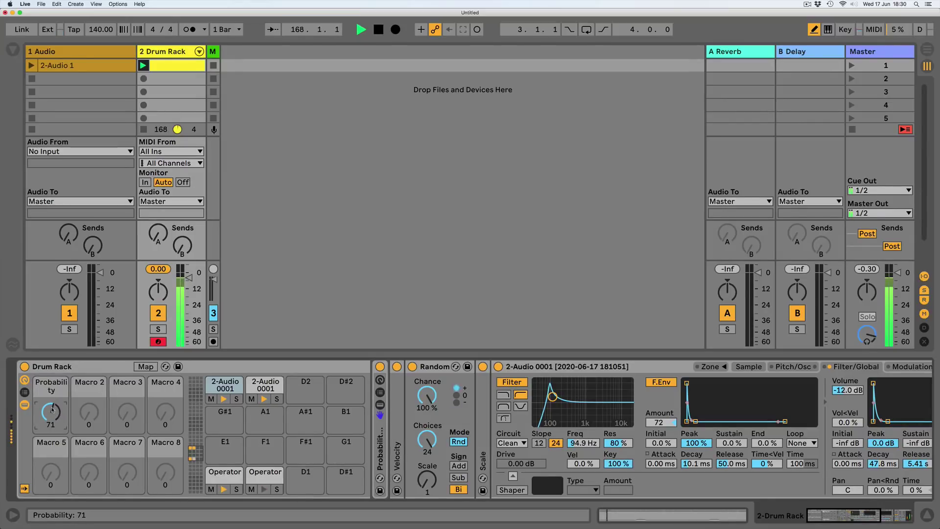
scroll(52, 409, down, 5)
scroll(51, 409, down, 5)
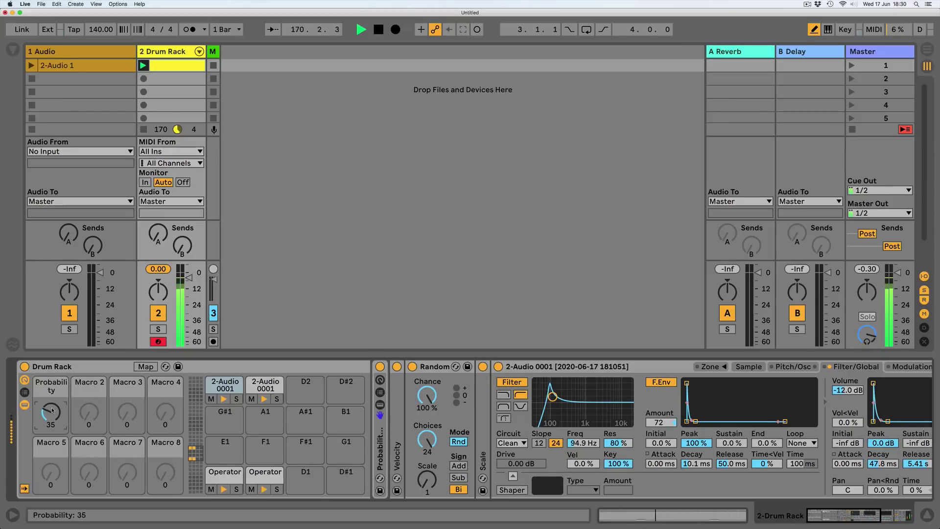
scroll(52, 412, up, 3)
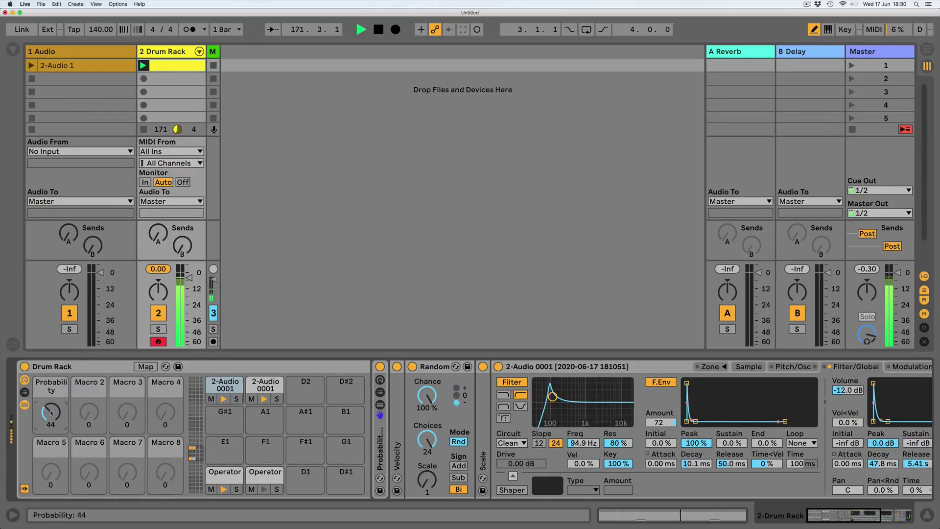
scroll(48, 420, up, 3)
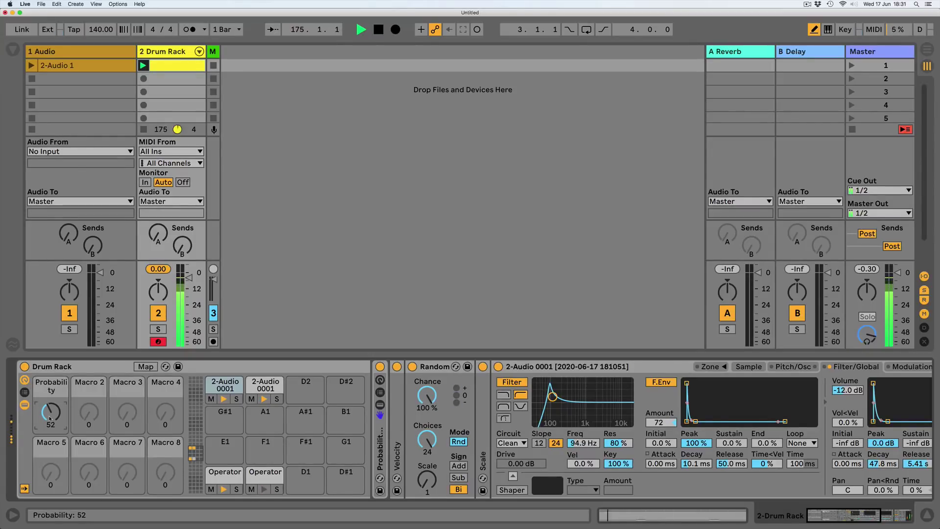
drag(50, 419, 49, 418)
drag(49, 413, 49, 446)
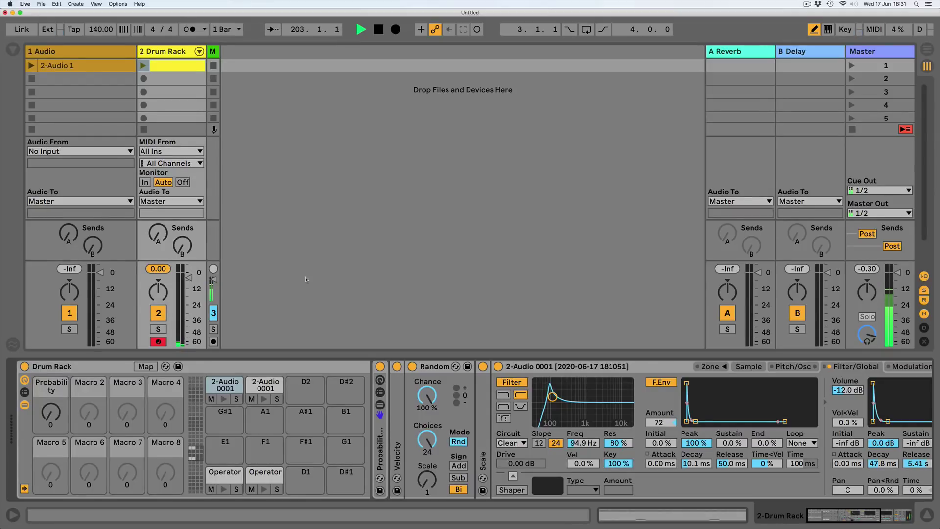
- Check the available voice counts in the C2 pad's Sampler, and return to the Drum Rack's macros and pads
scroll(737, 465, right, 10)
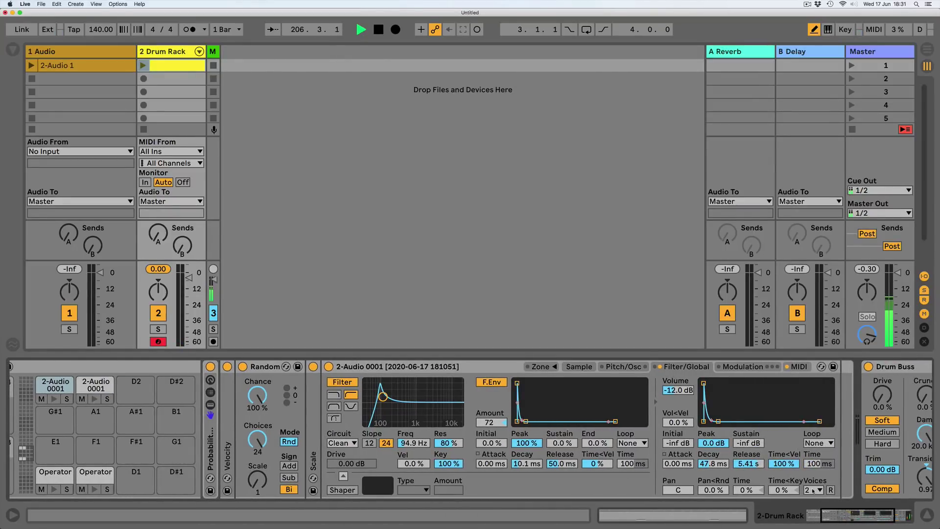
click(818, 487)
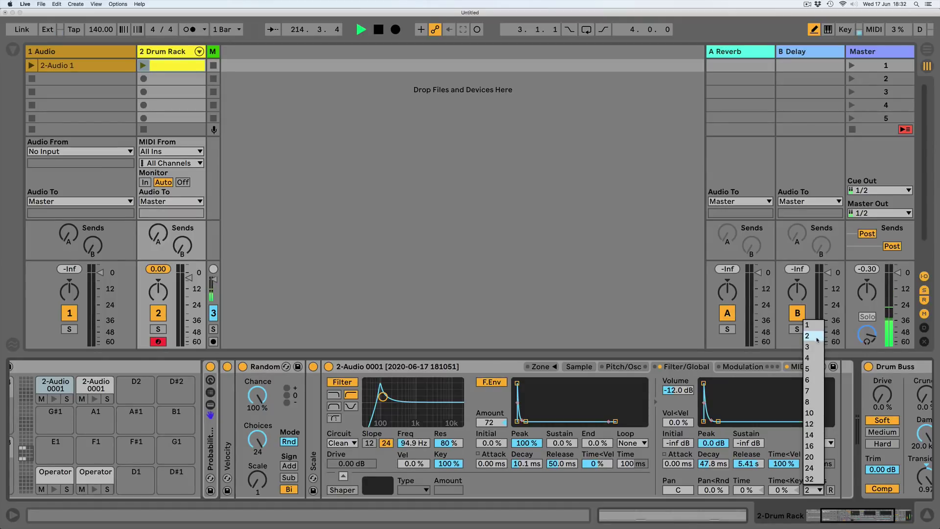
click(596, 483)
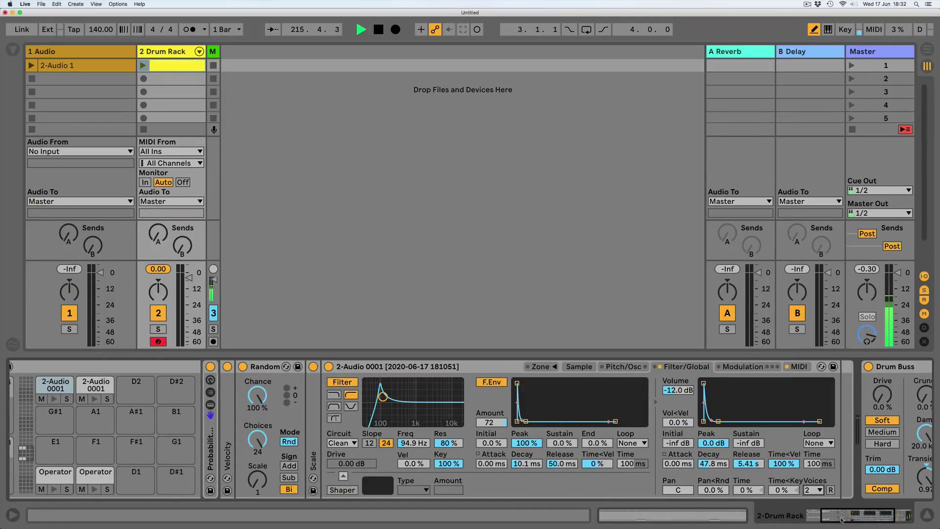
drag(840, 520, 827, 519)
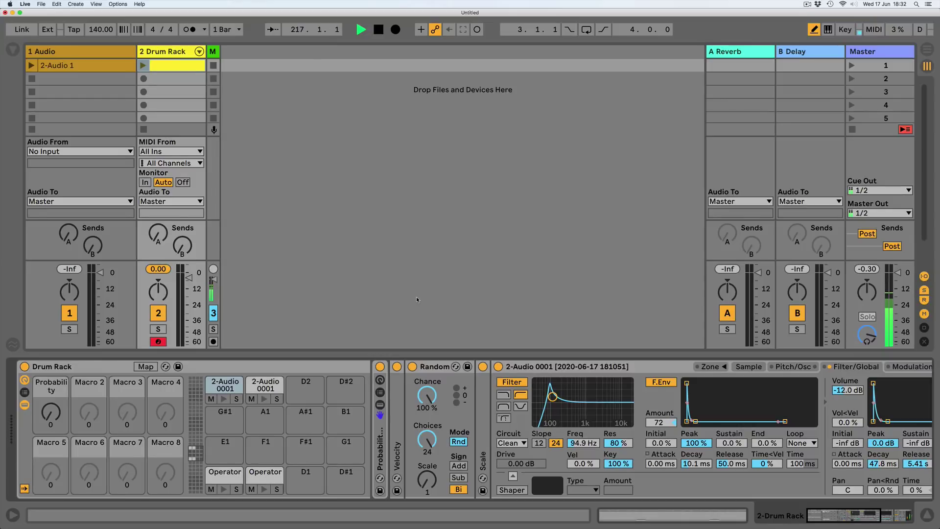